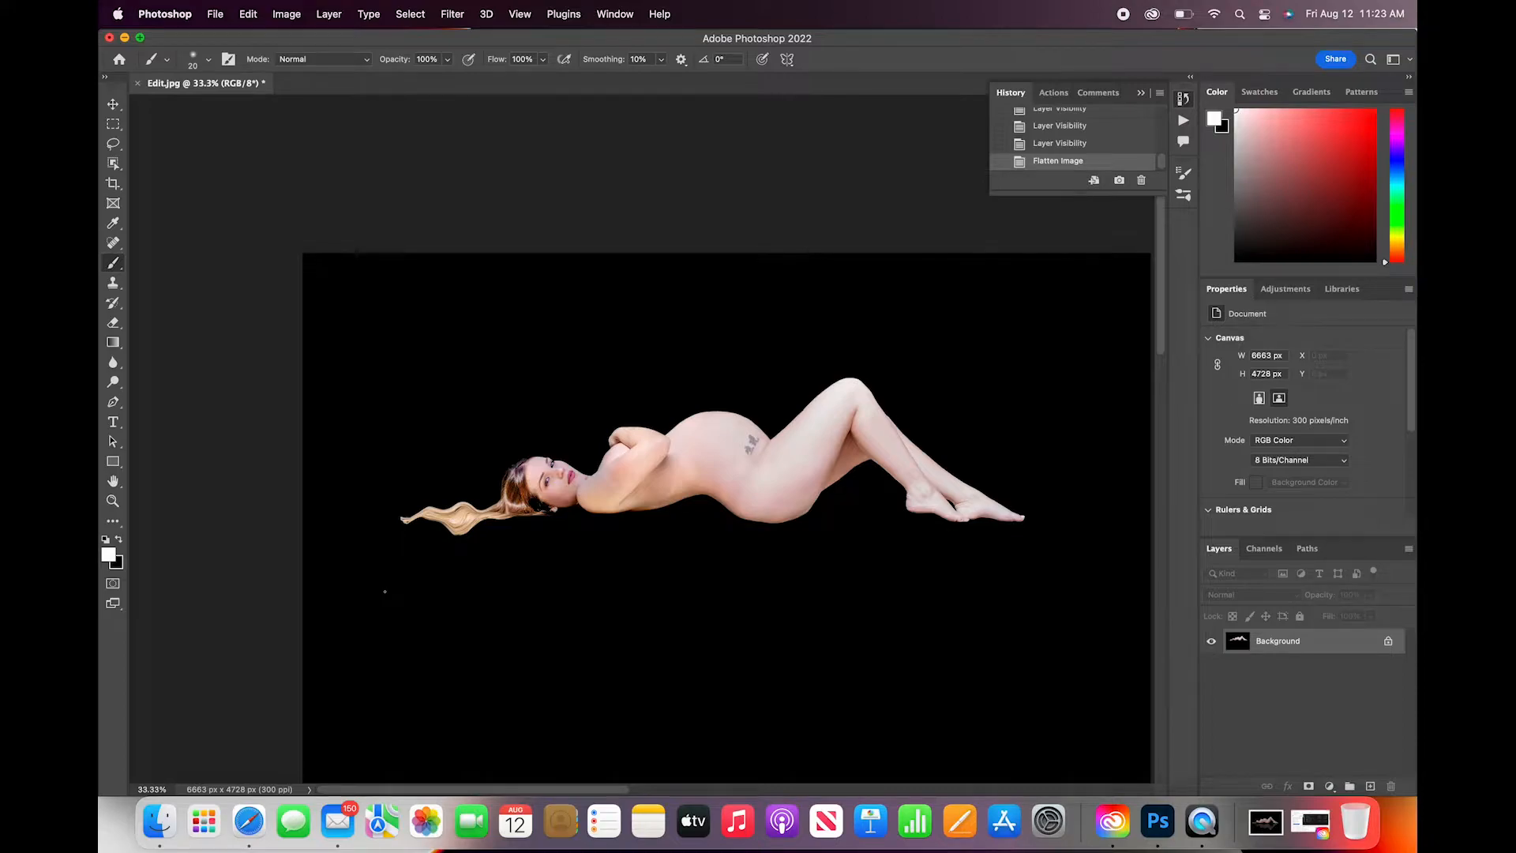
- Duplicate the flattened background image onto a new layer
key("super+equal")
key("super+equal")
key("super+equal")
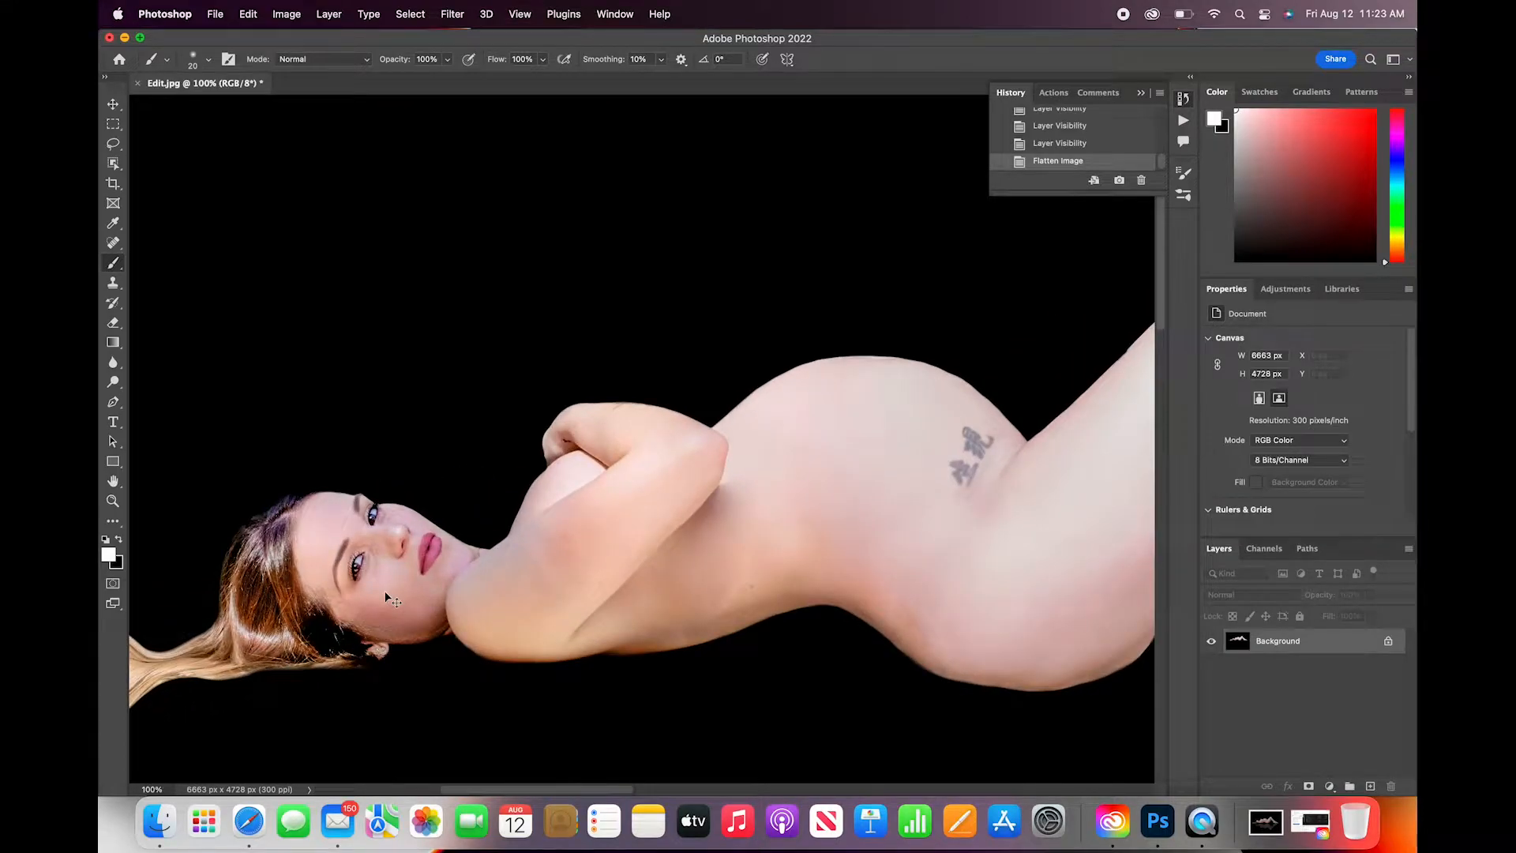
key("super+minus")
key("super+minus")
key("super+minus")
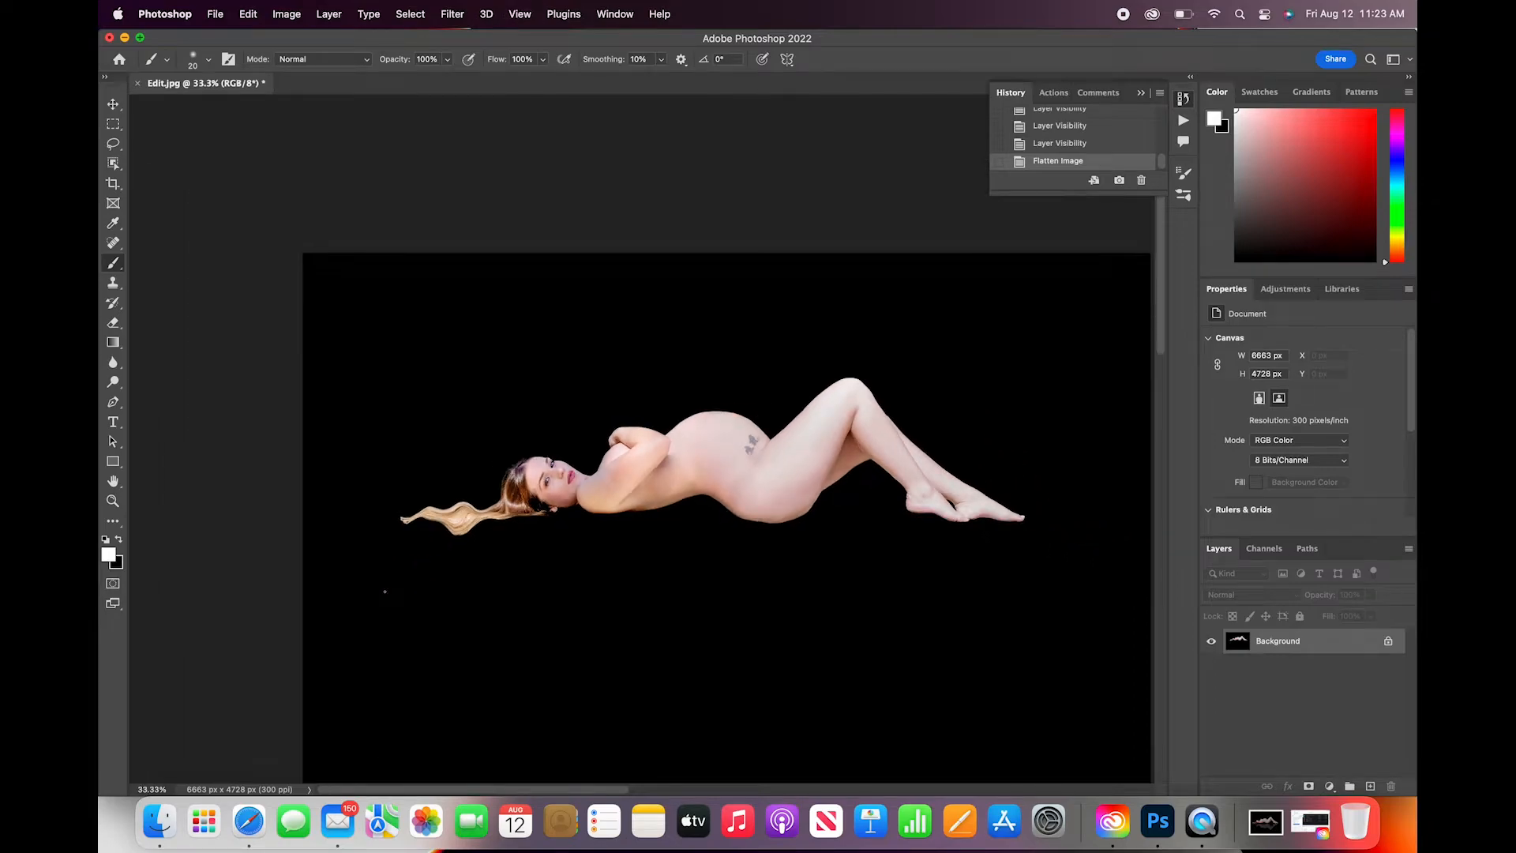
key("super+j")
left_click(286, 13)
mouse_move(248, 8)
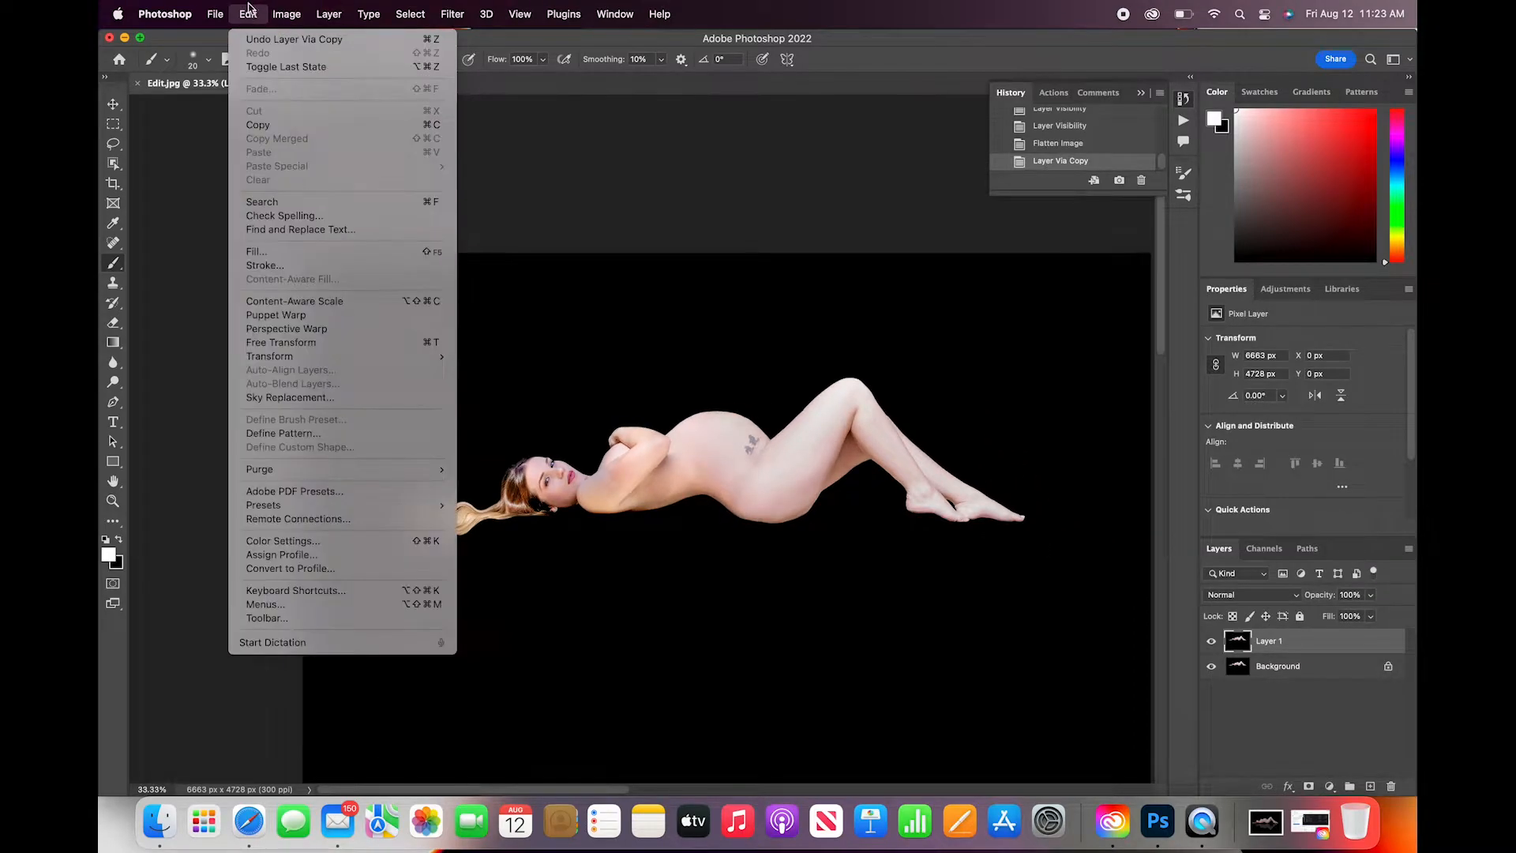
mouse_move(300, 356)
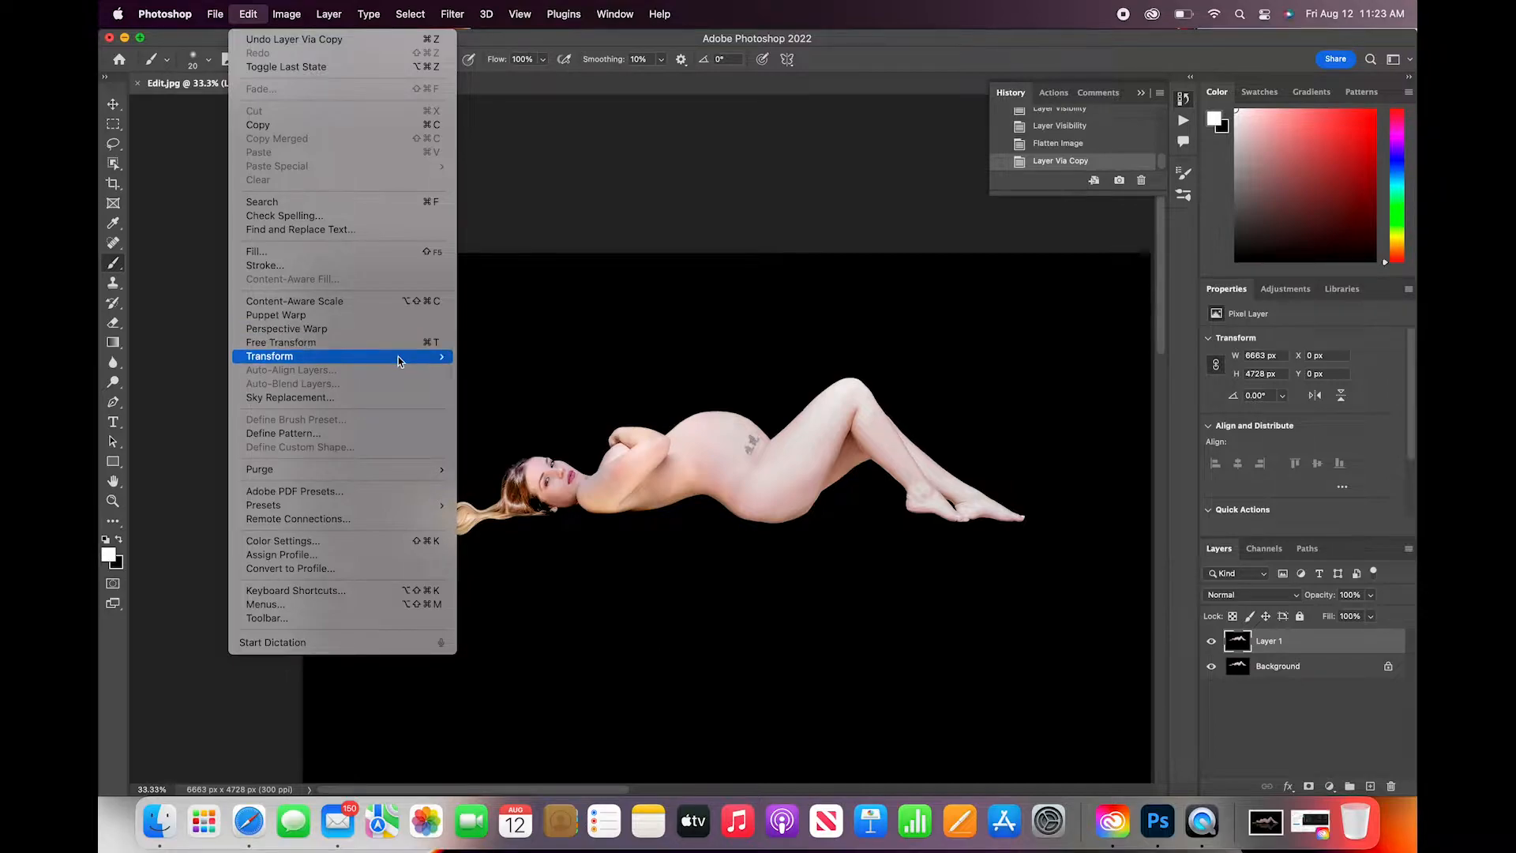
mouse_move(398, 356)
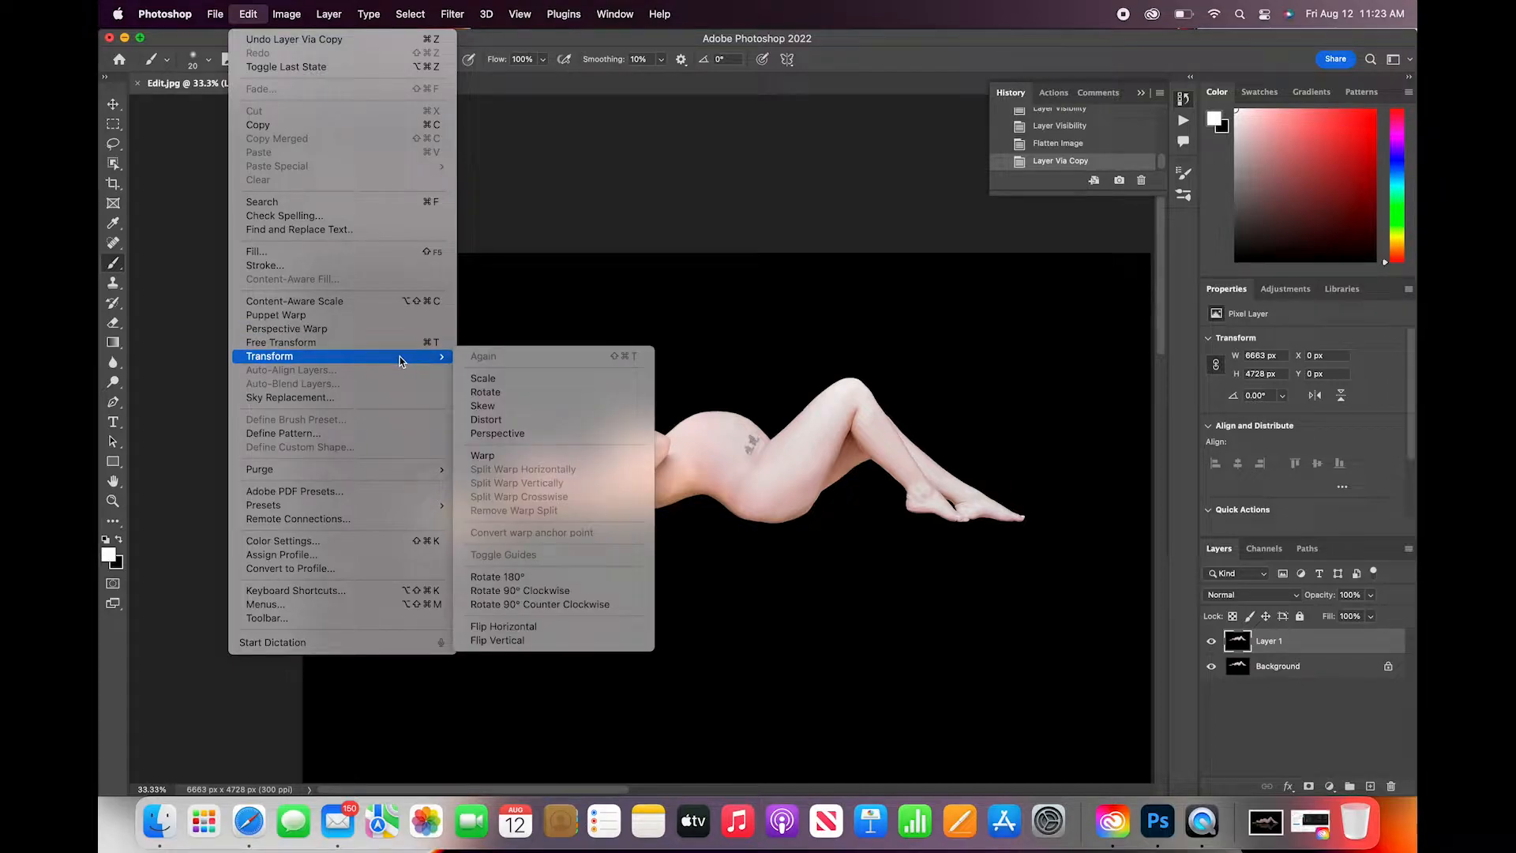
left_click(511, 433)
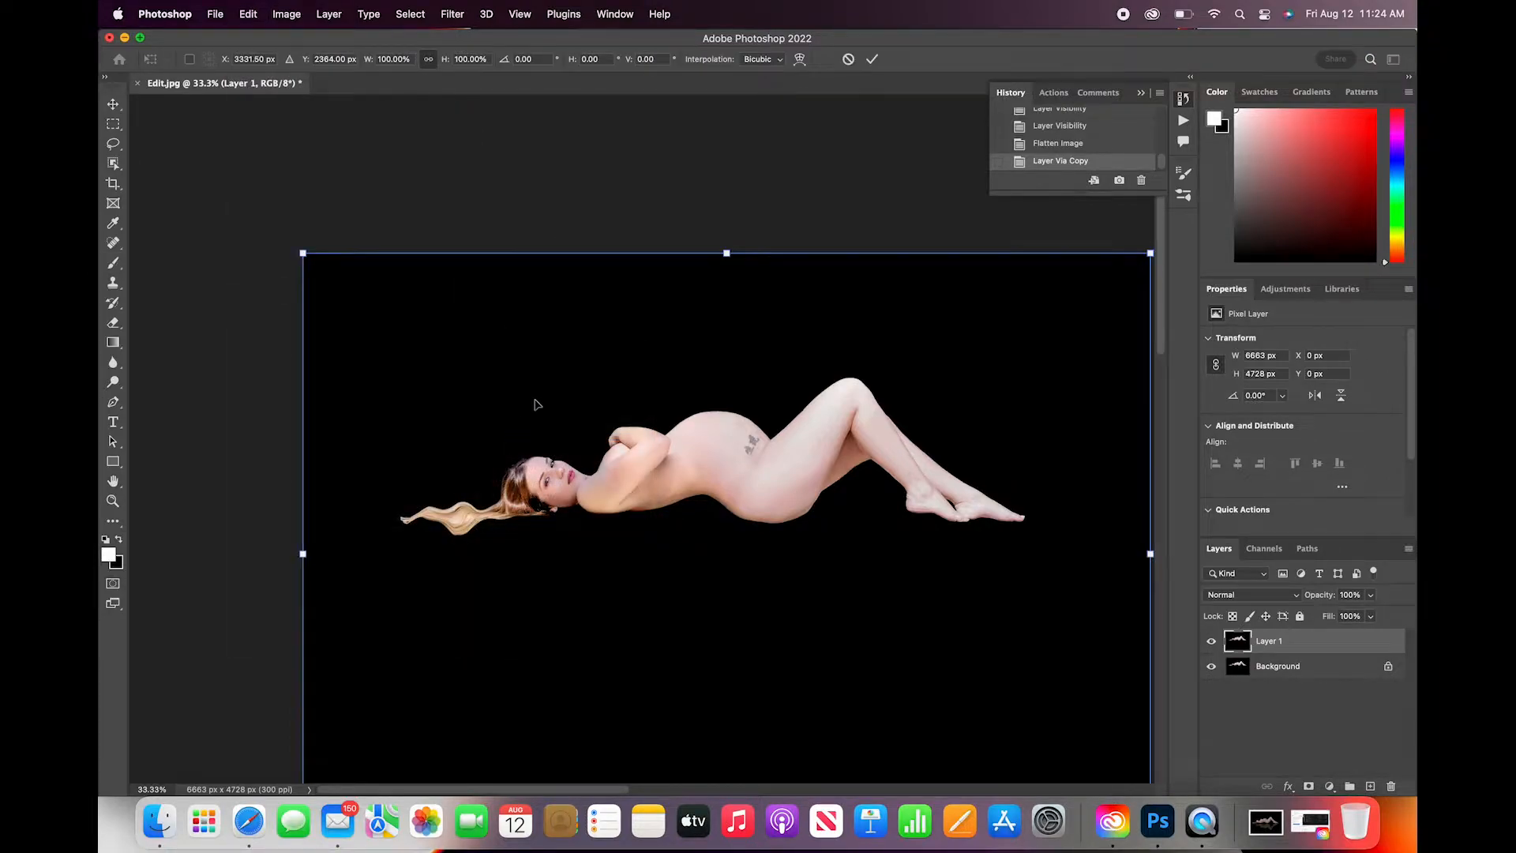
left_click(287, 13)
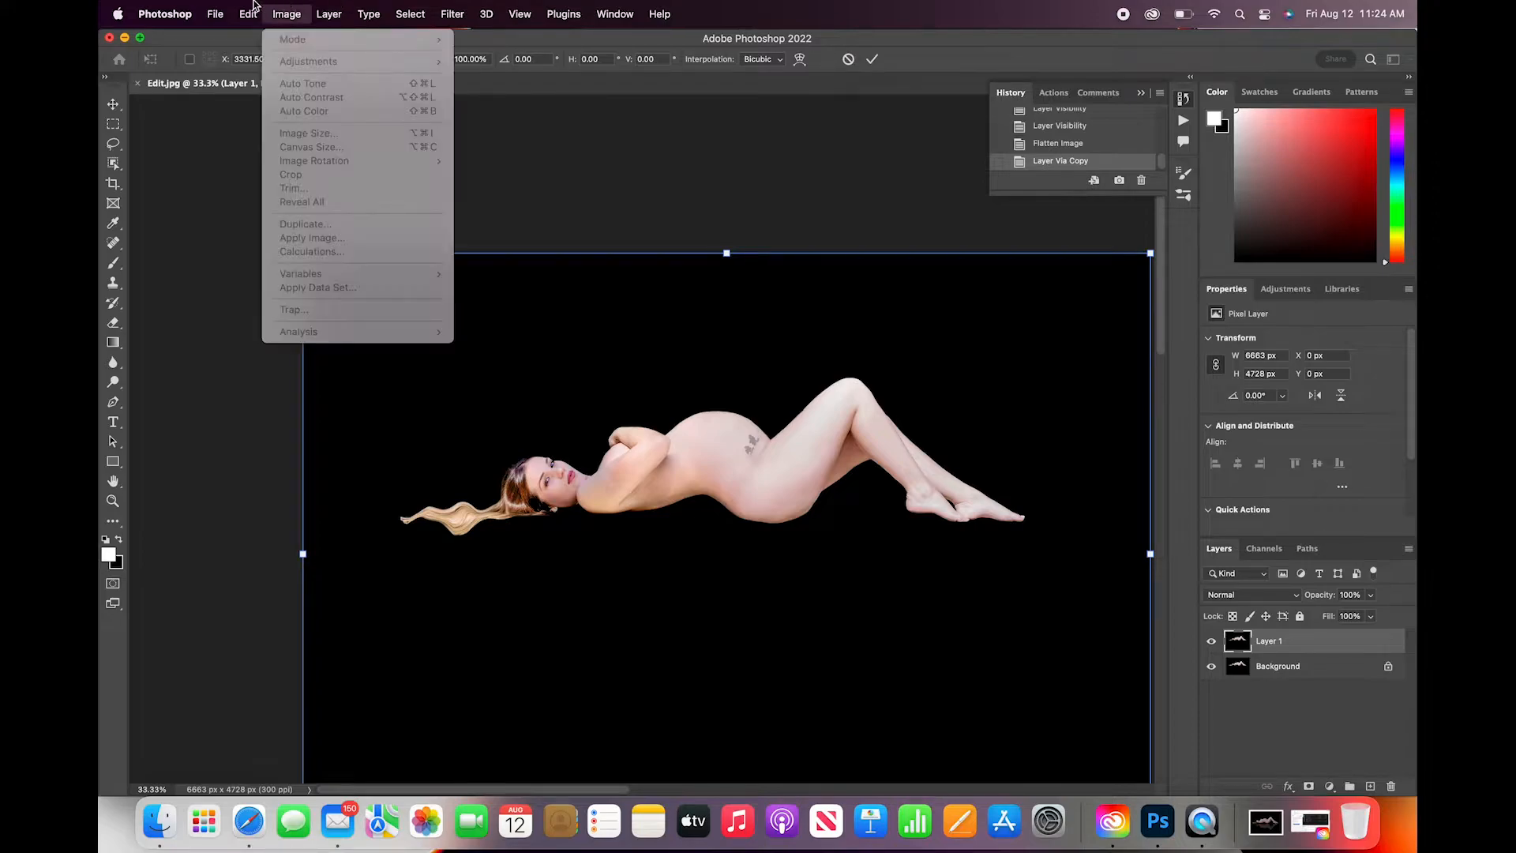
left_click(846, 62)
left_click(846, 62)
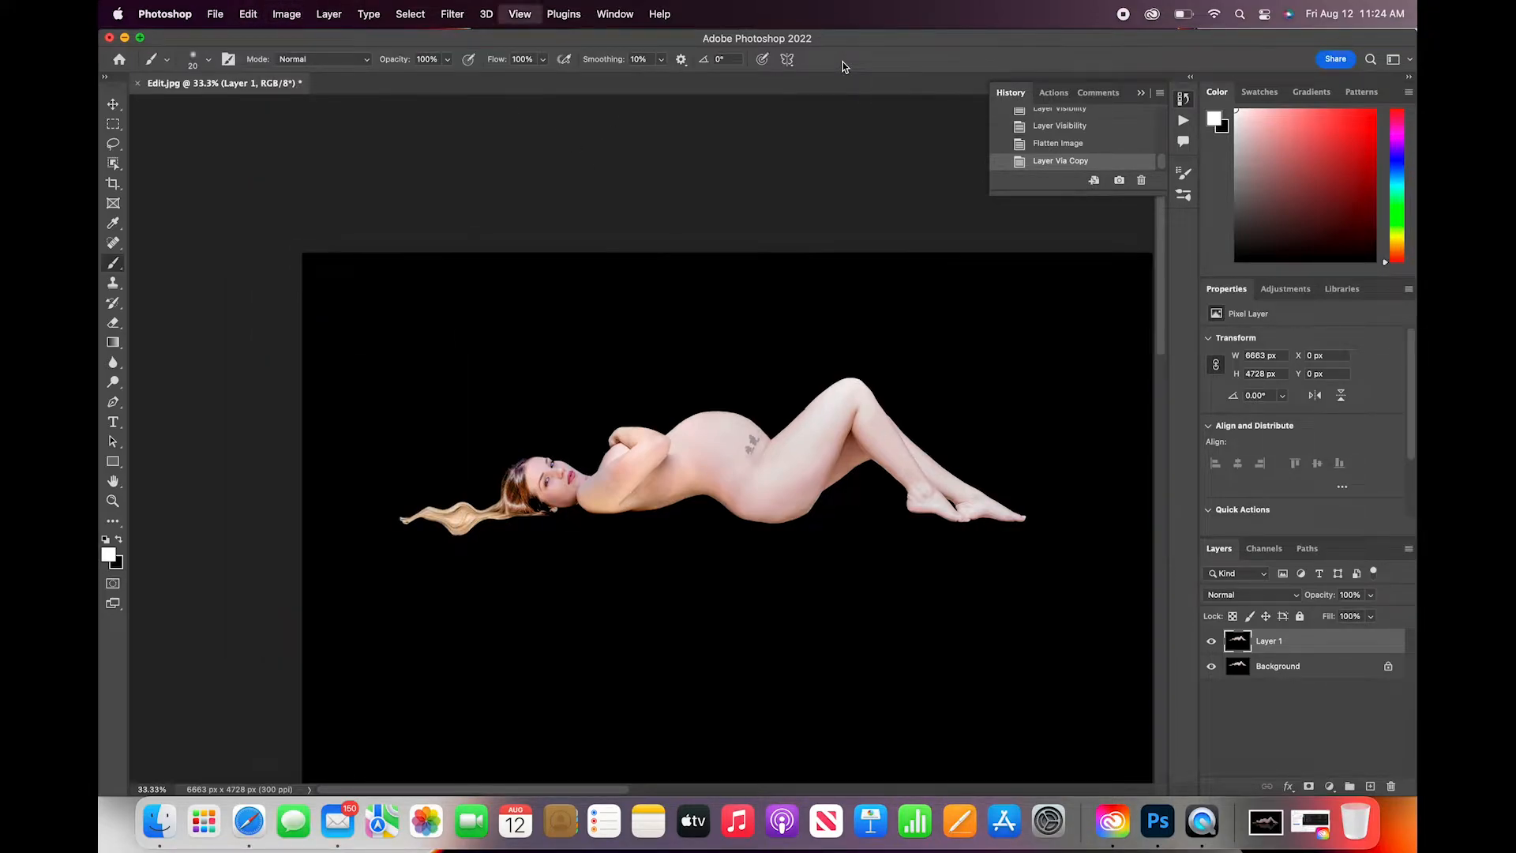
- Flip the duplicated layer vertically to make a mirror image of the reclining subject
key("super+equal")
key("super+minus")
key("super+minus")
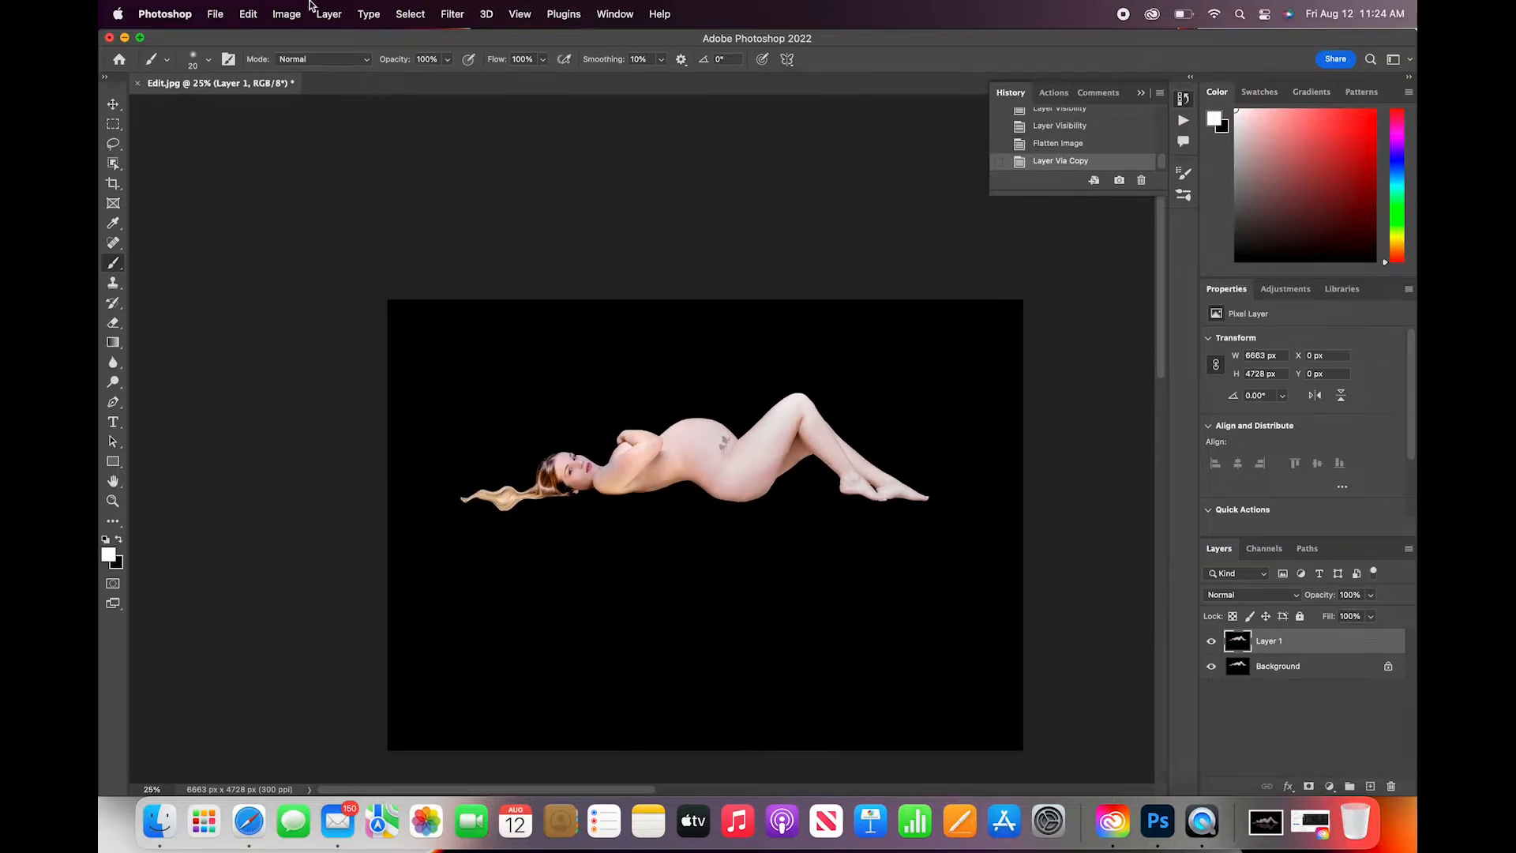
left_click(283, 11)
mouse_move(219, 8)
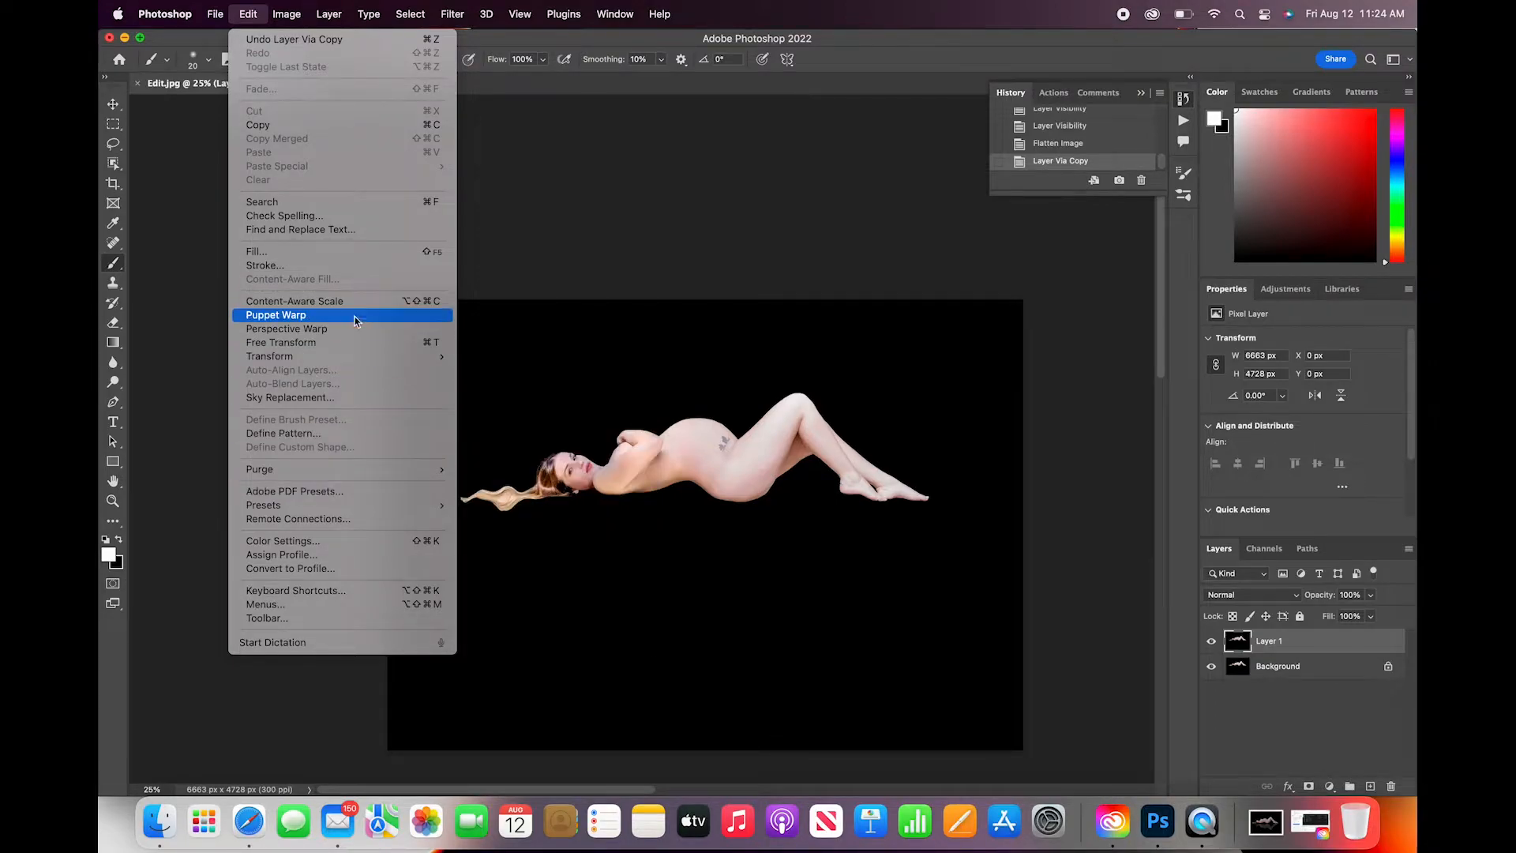
mouse_move(349, 356)
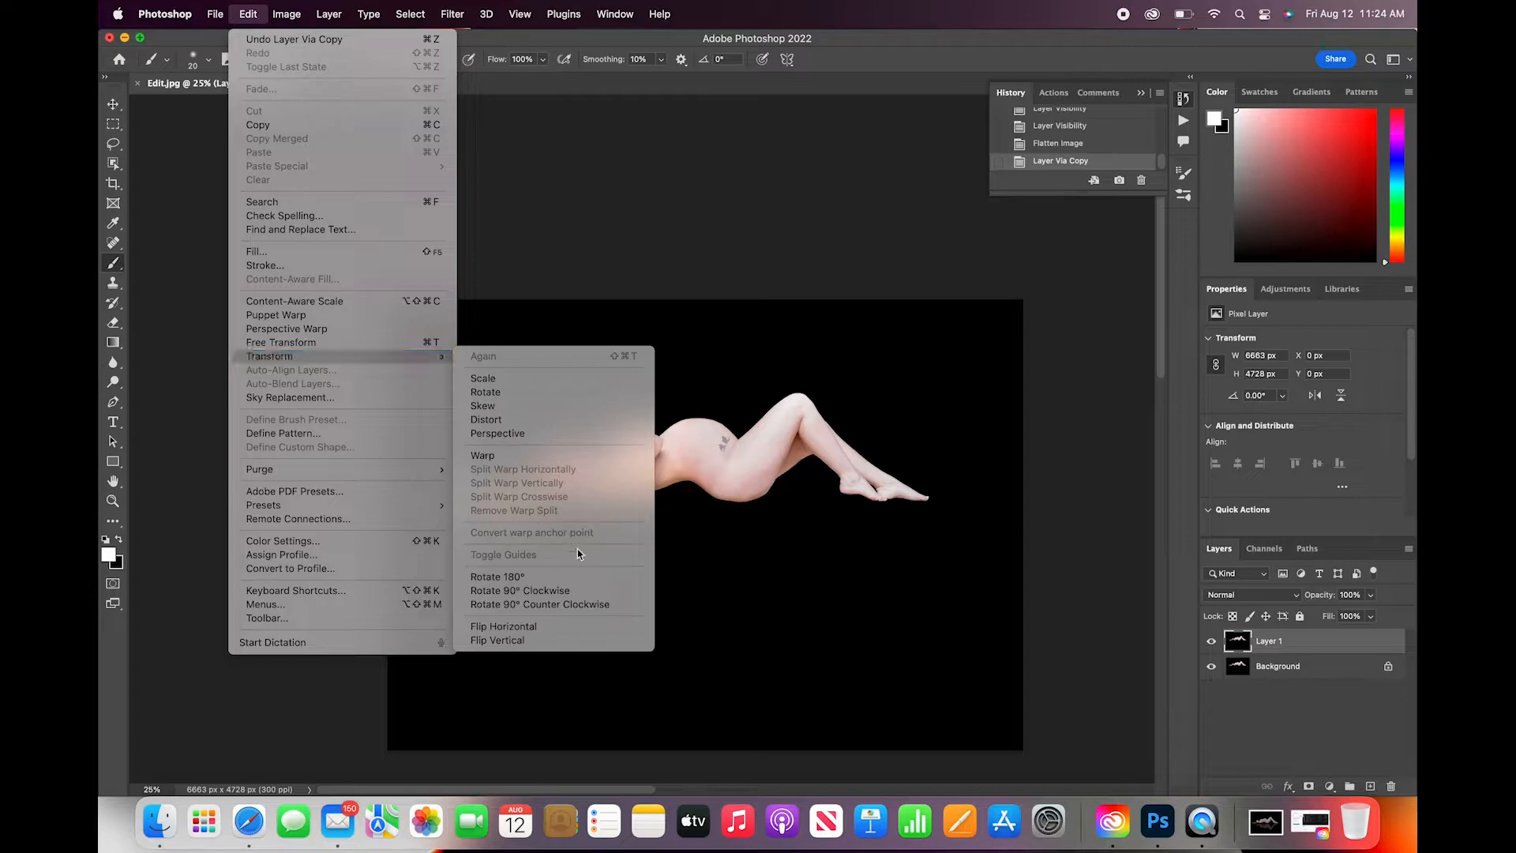
left_click(551, 640)
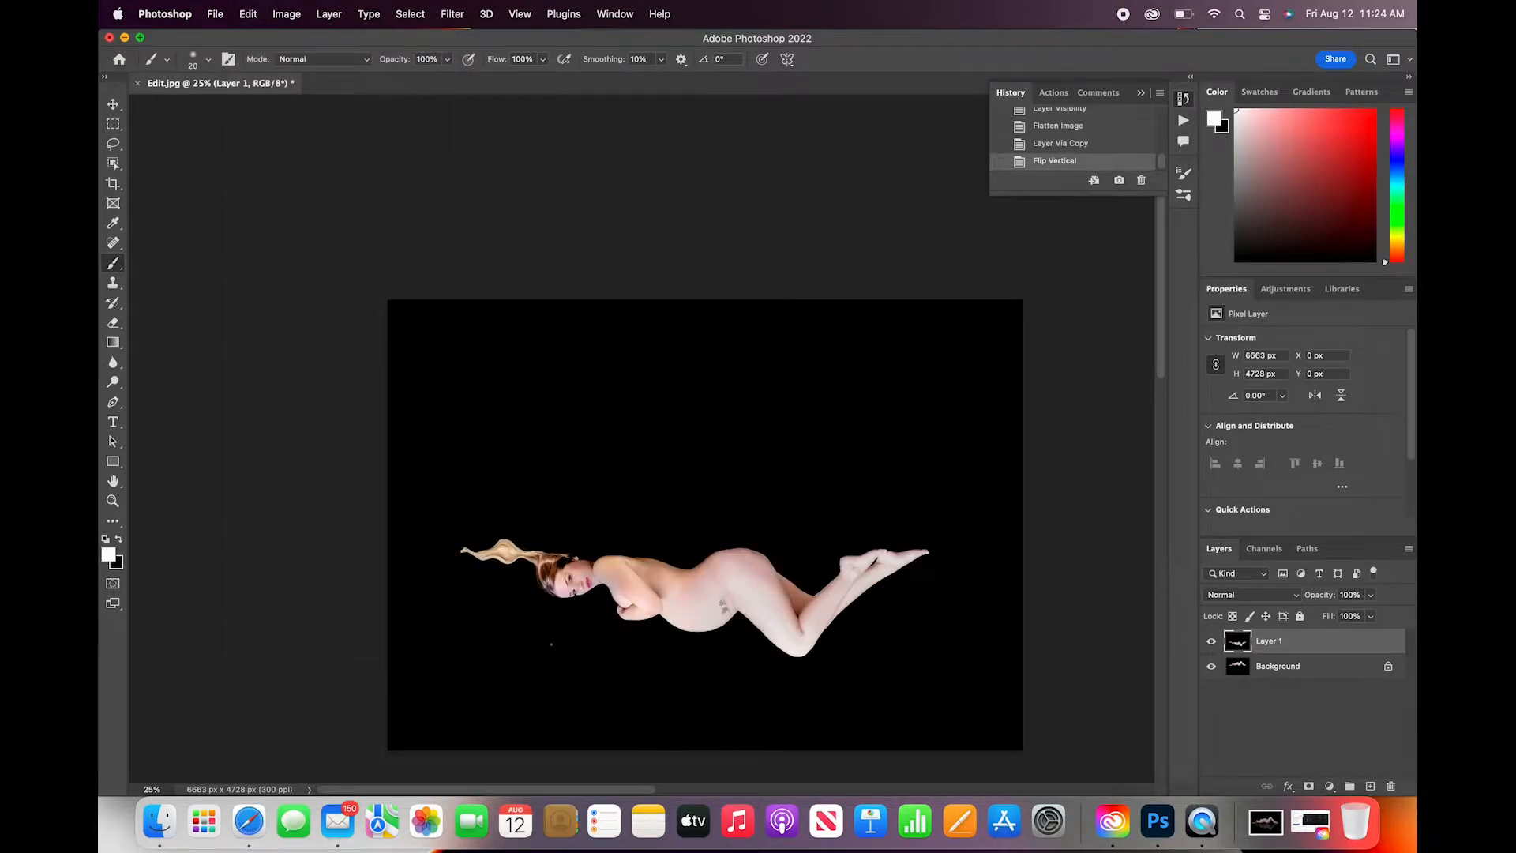
- Lower the flipped layer's opacity to 38% so it blends with the original as a reflection
key("super+minus")
key("super+minus")
key("super+equal")
key("super+equal")
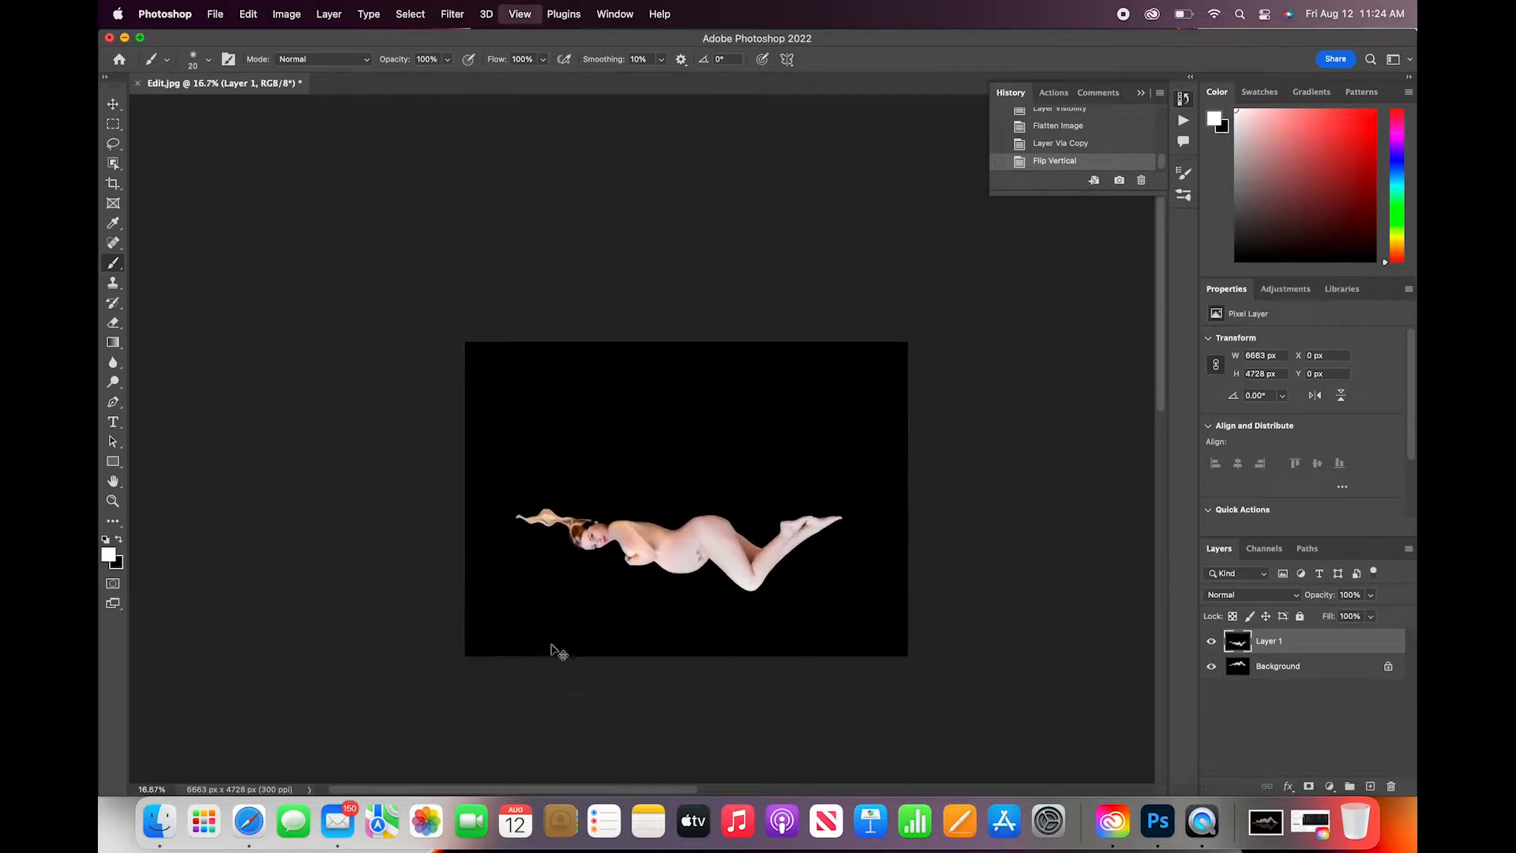
key("super+equal")
key("super+equal")
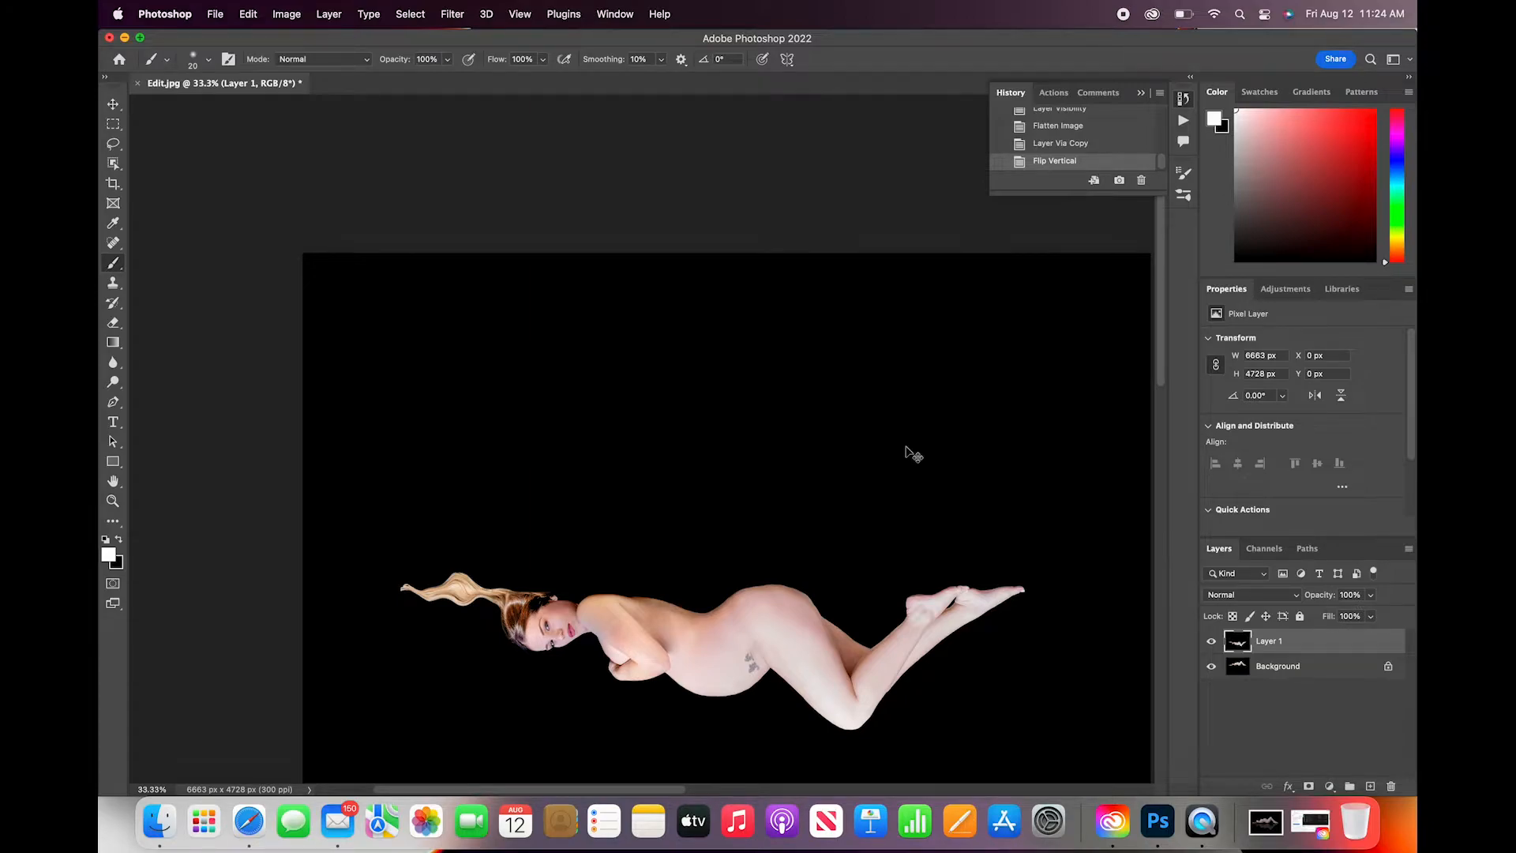
key("super+minus")
key("super+minus")
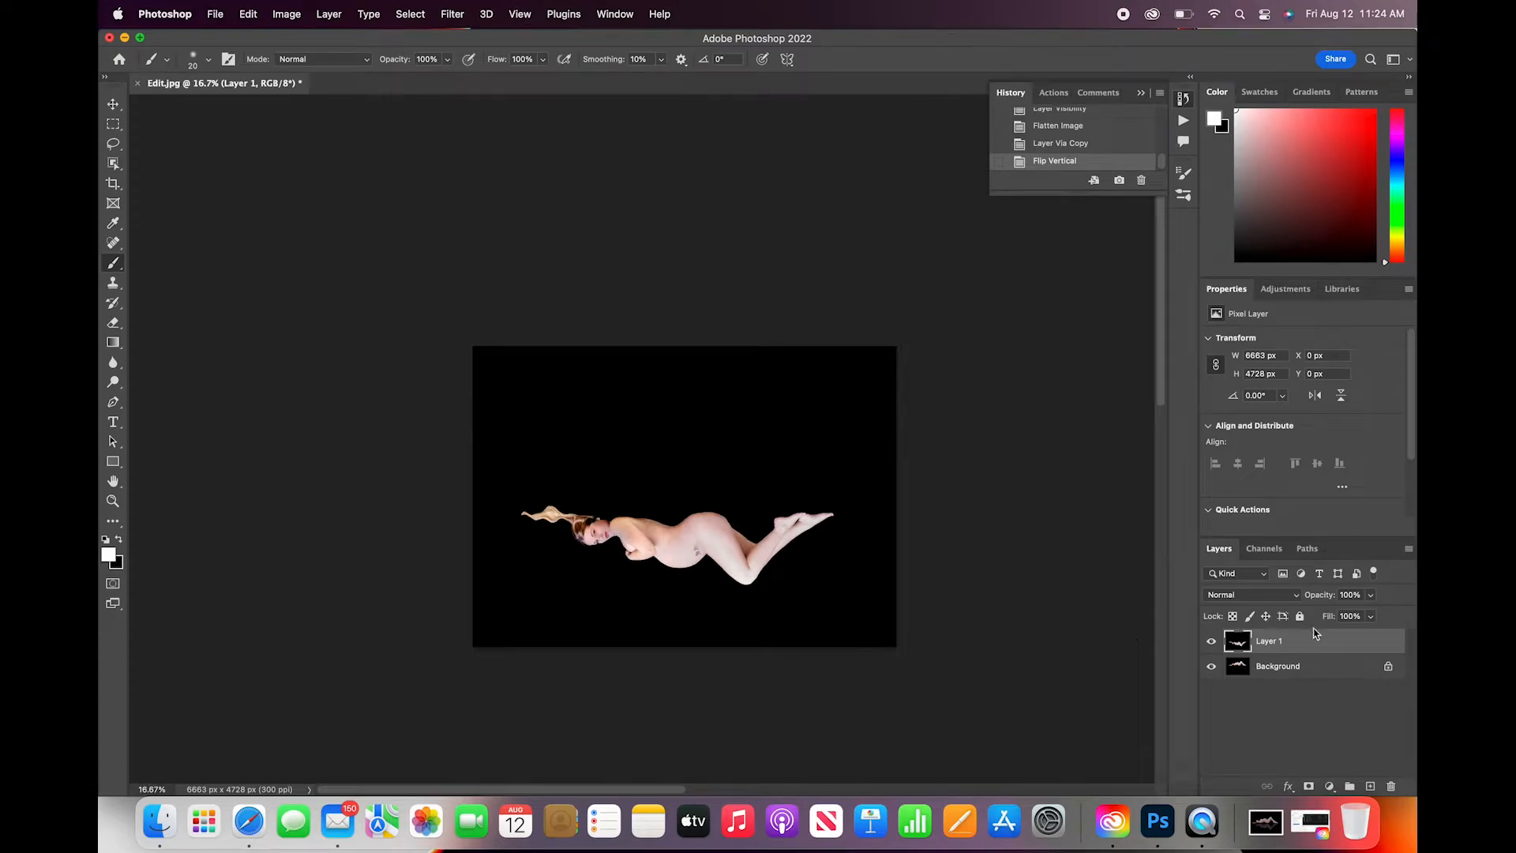
left_click(1371, 616)
left_click_drag(1329, 616, 1329, 616)
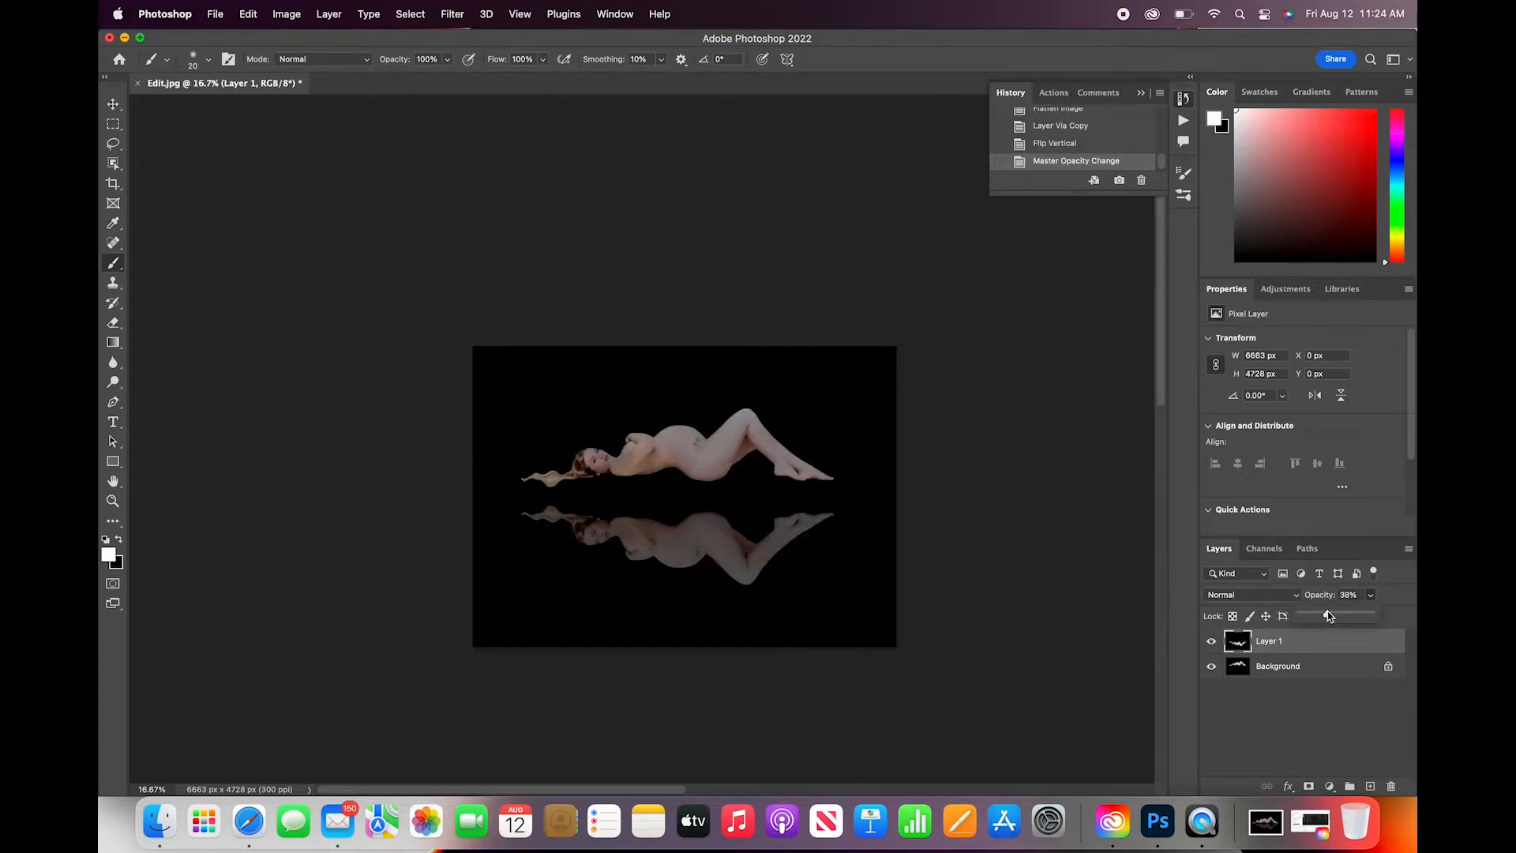
- Move the reflection layer straight up towards the subject, to about Y -243 px with X kept at 0 px
left_click(113, 104)
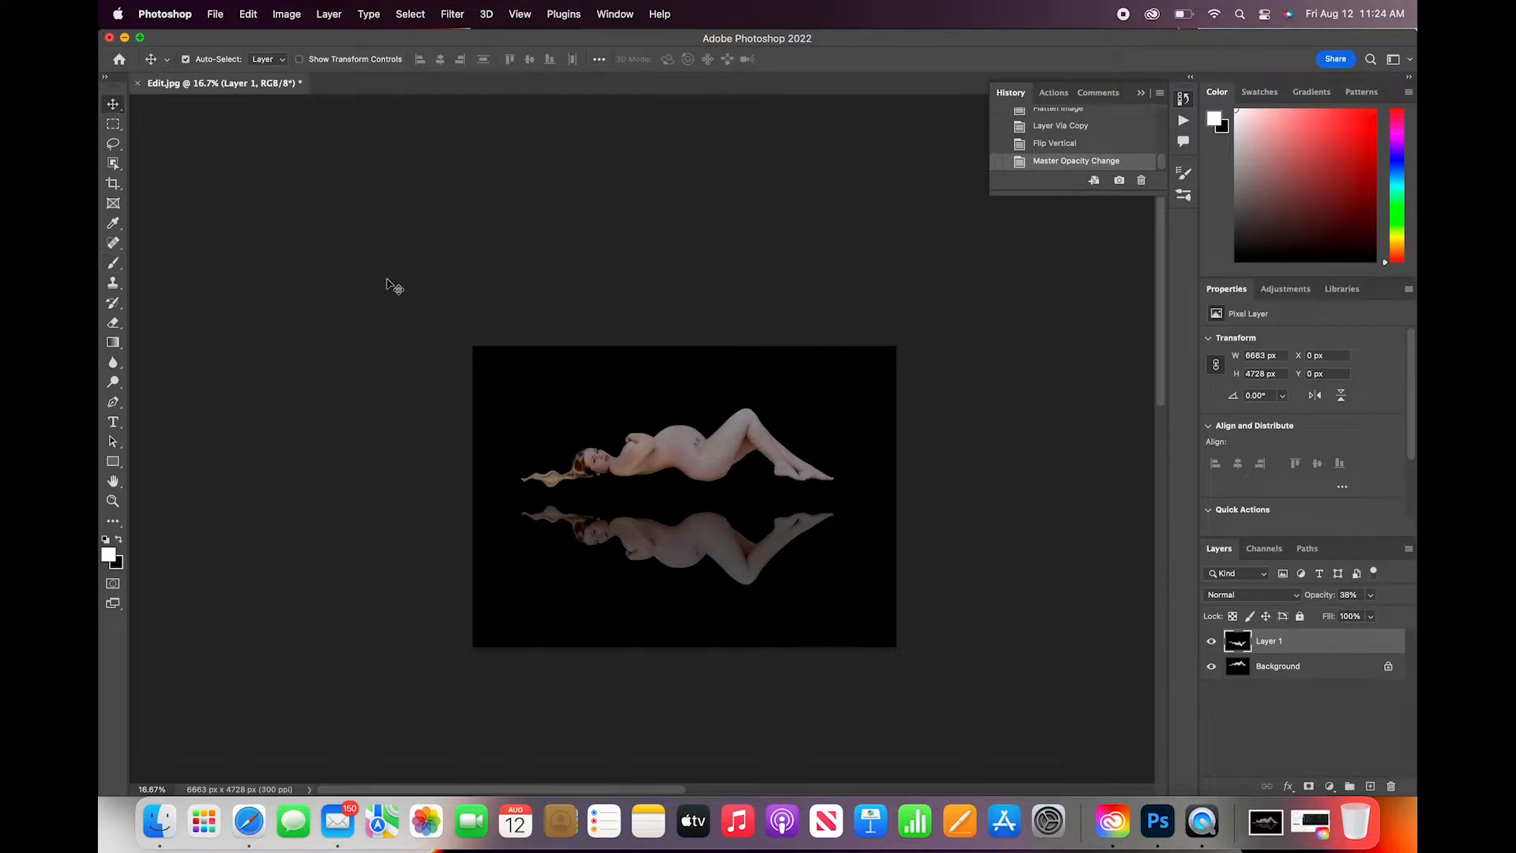
key("super+plus")
key("super+plus")
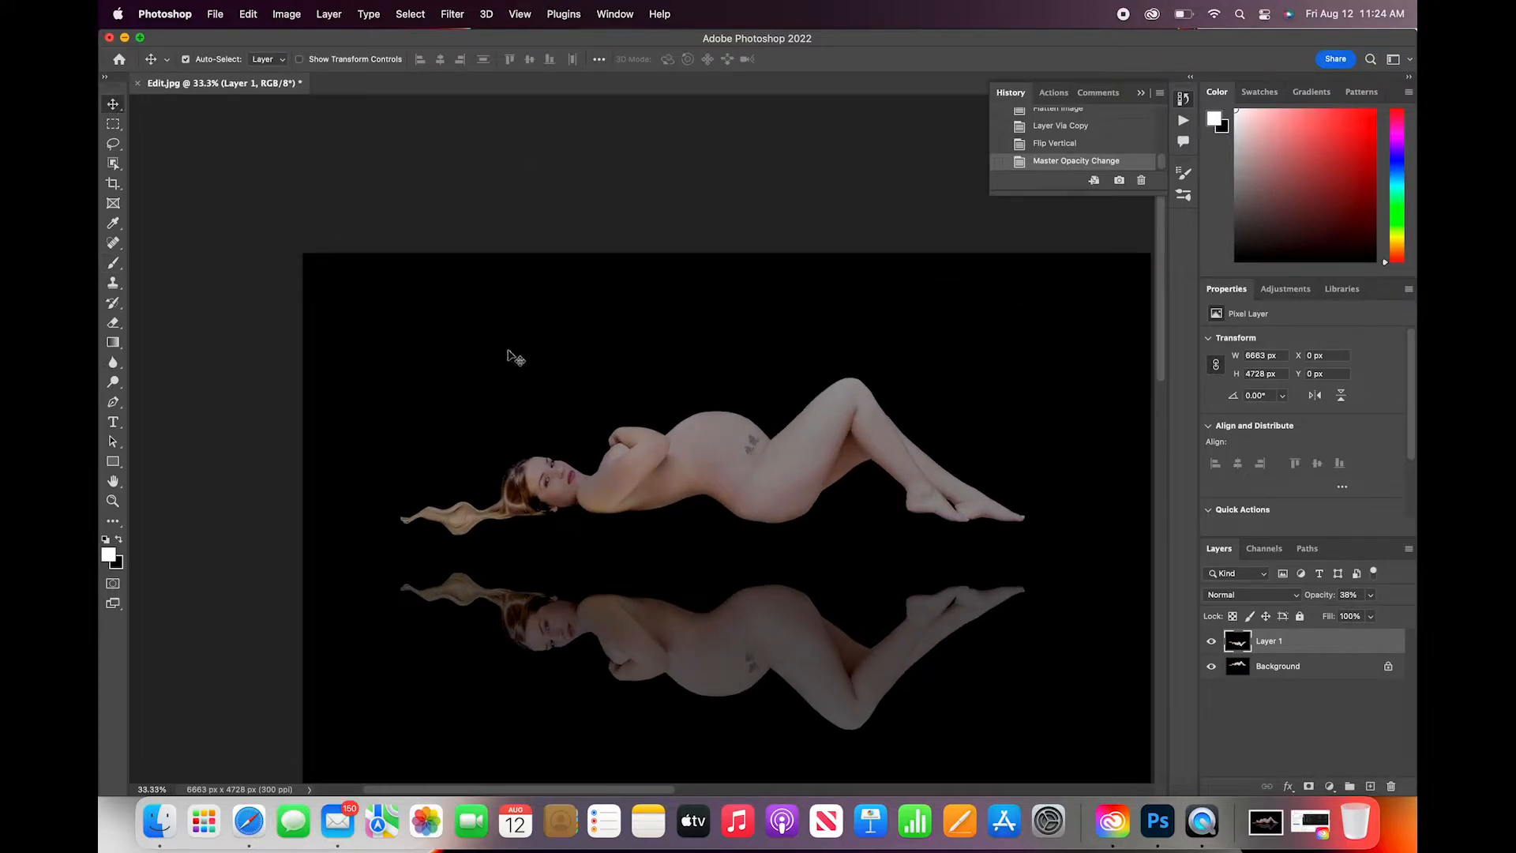
scroll(566, 432, "down", 5)
scroll(566, 432, "up", 3)
scroll(566, 433, "right", 2)
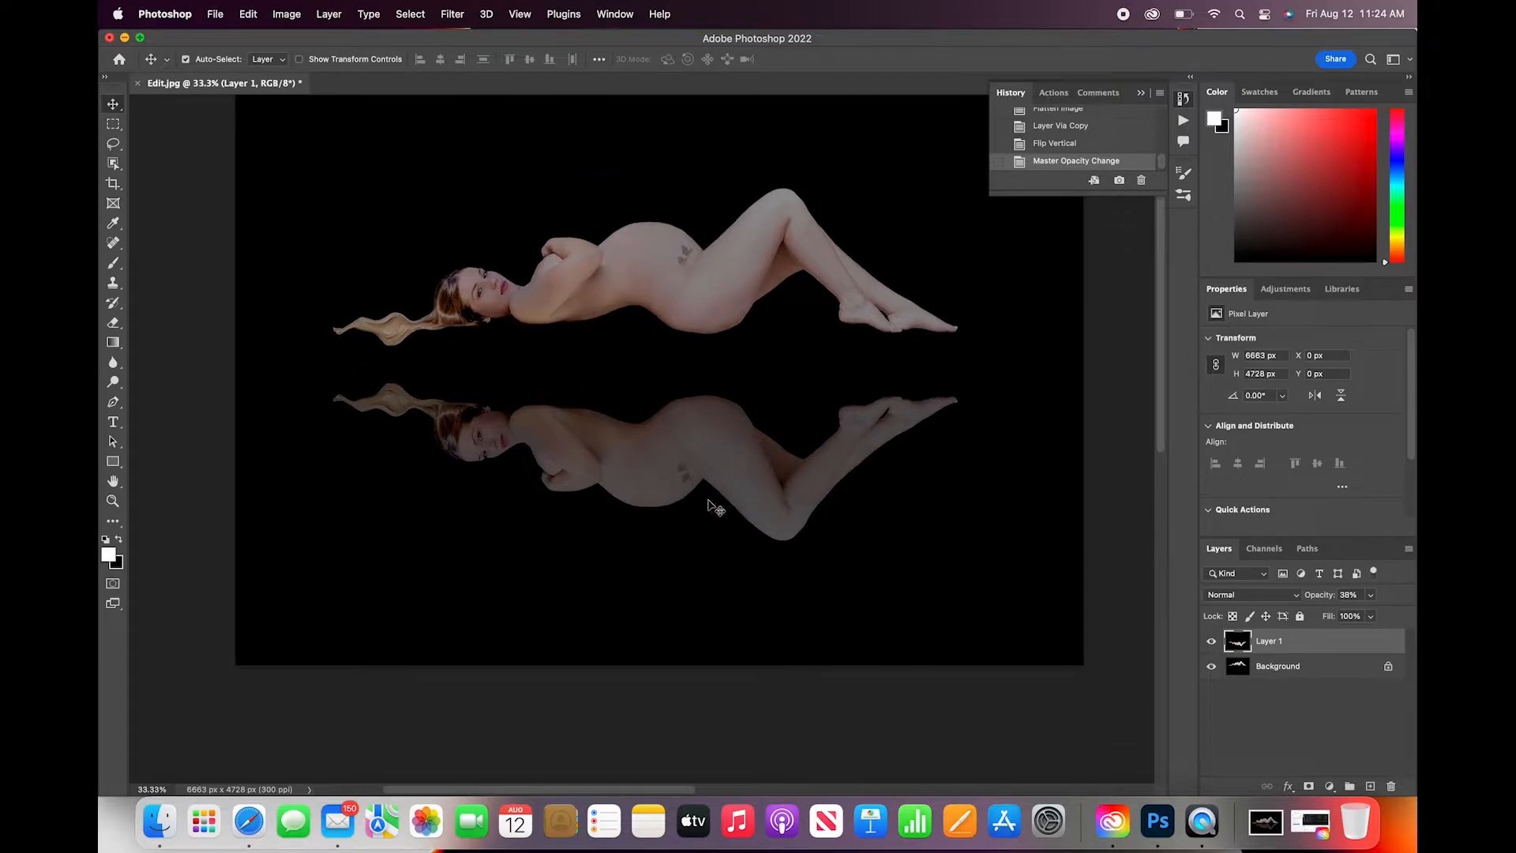
left_click_drag(709, 503, 709, 473)
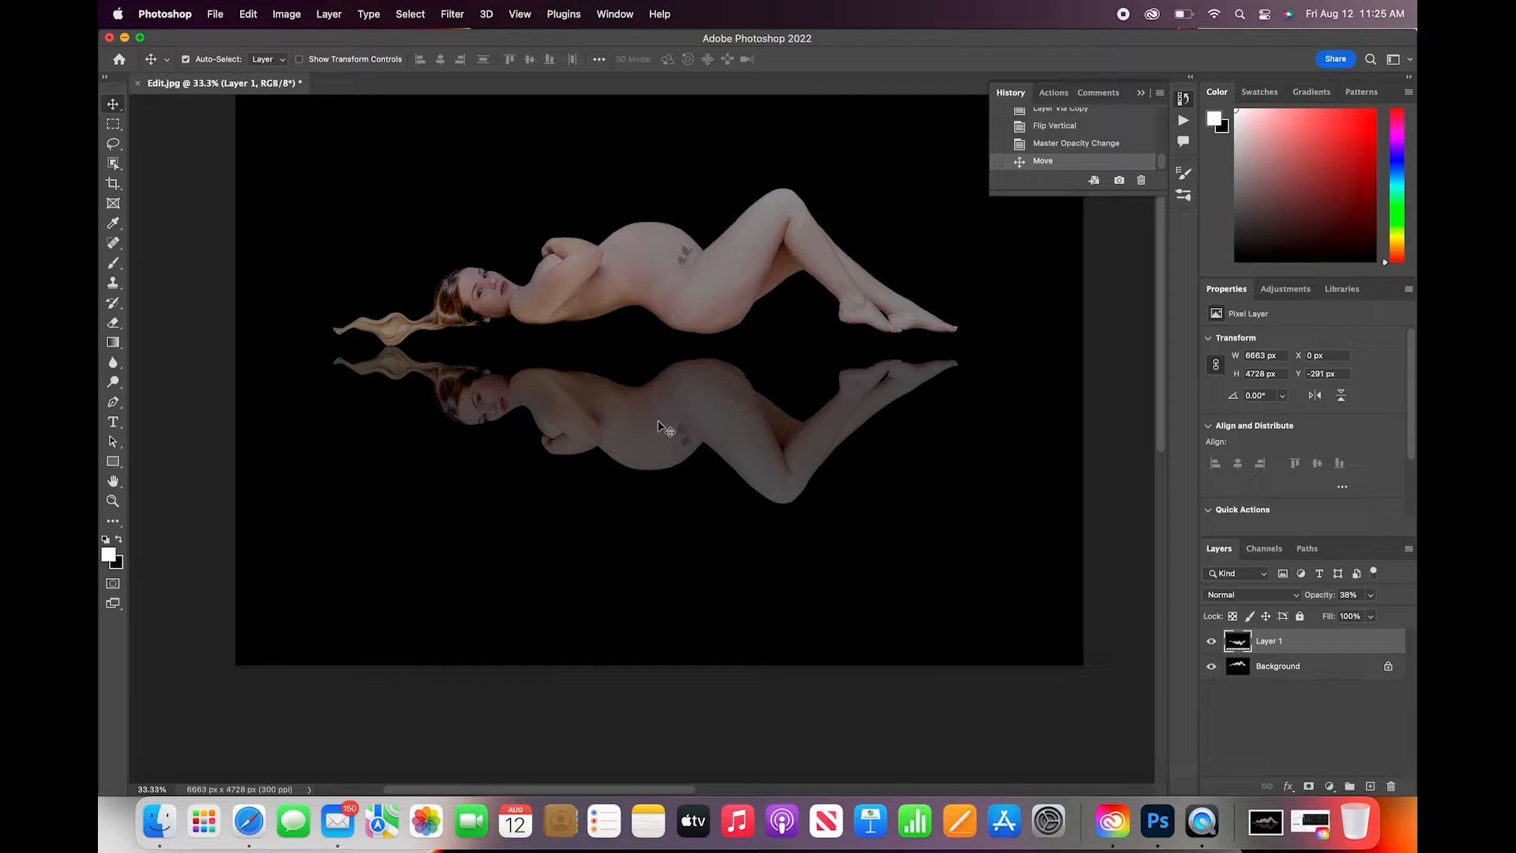
left_click_drag(657, 420, 659, 429)
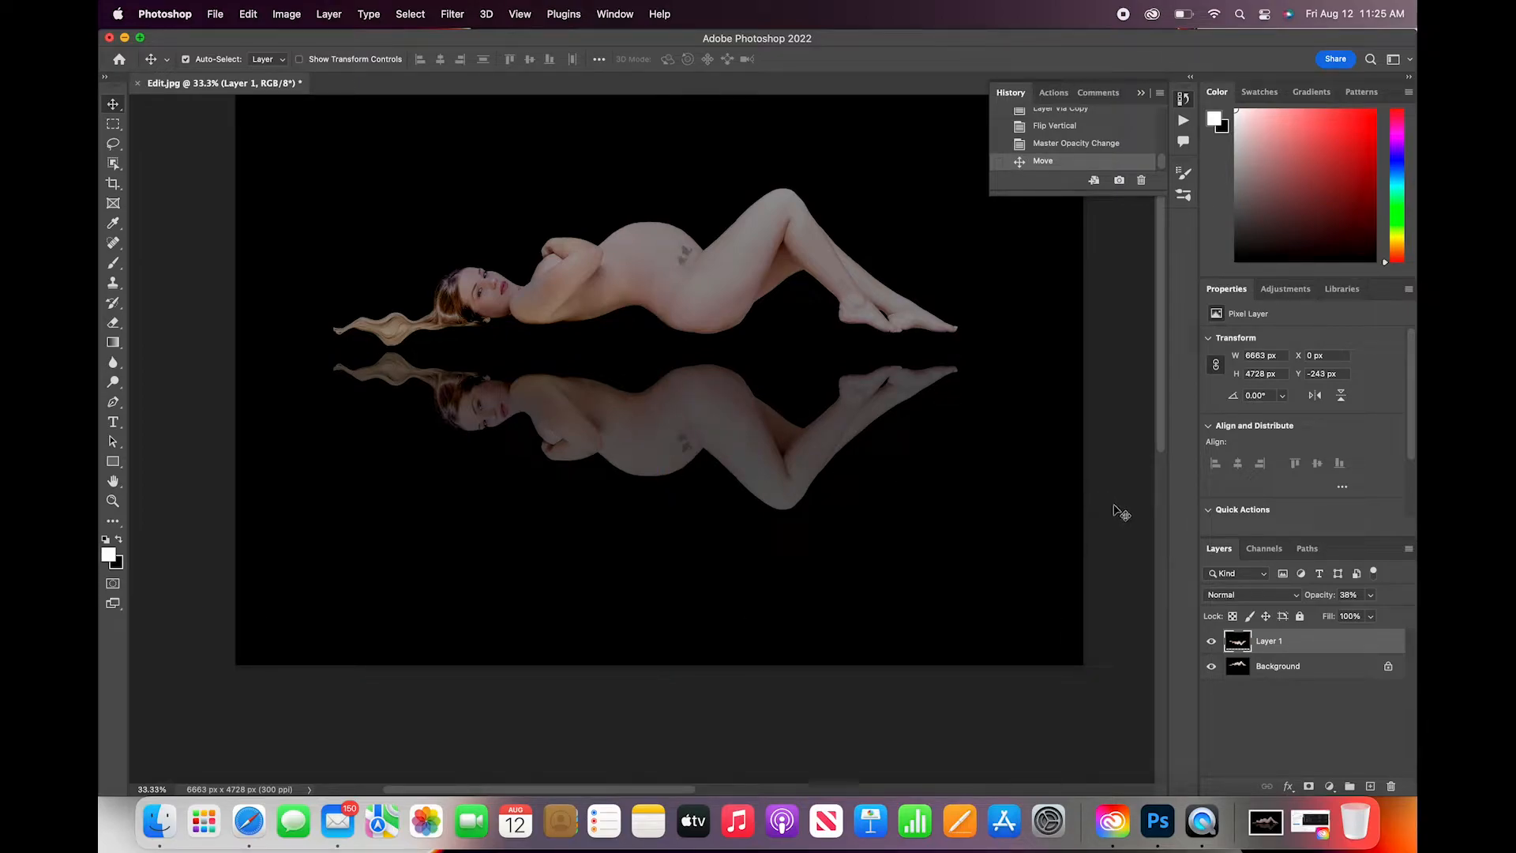
- Reposition the reflection layer slightly closer beneath the subject, at about Y -285 px
key("super+minus")
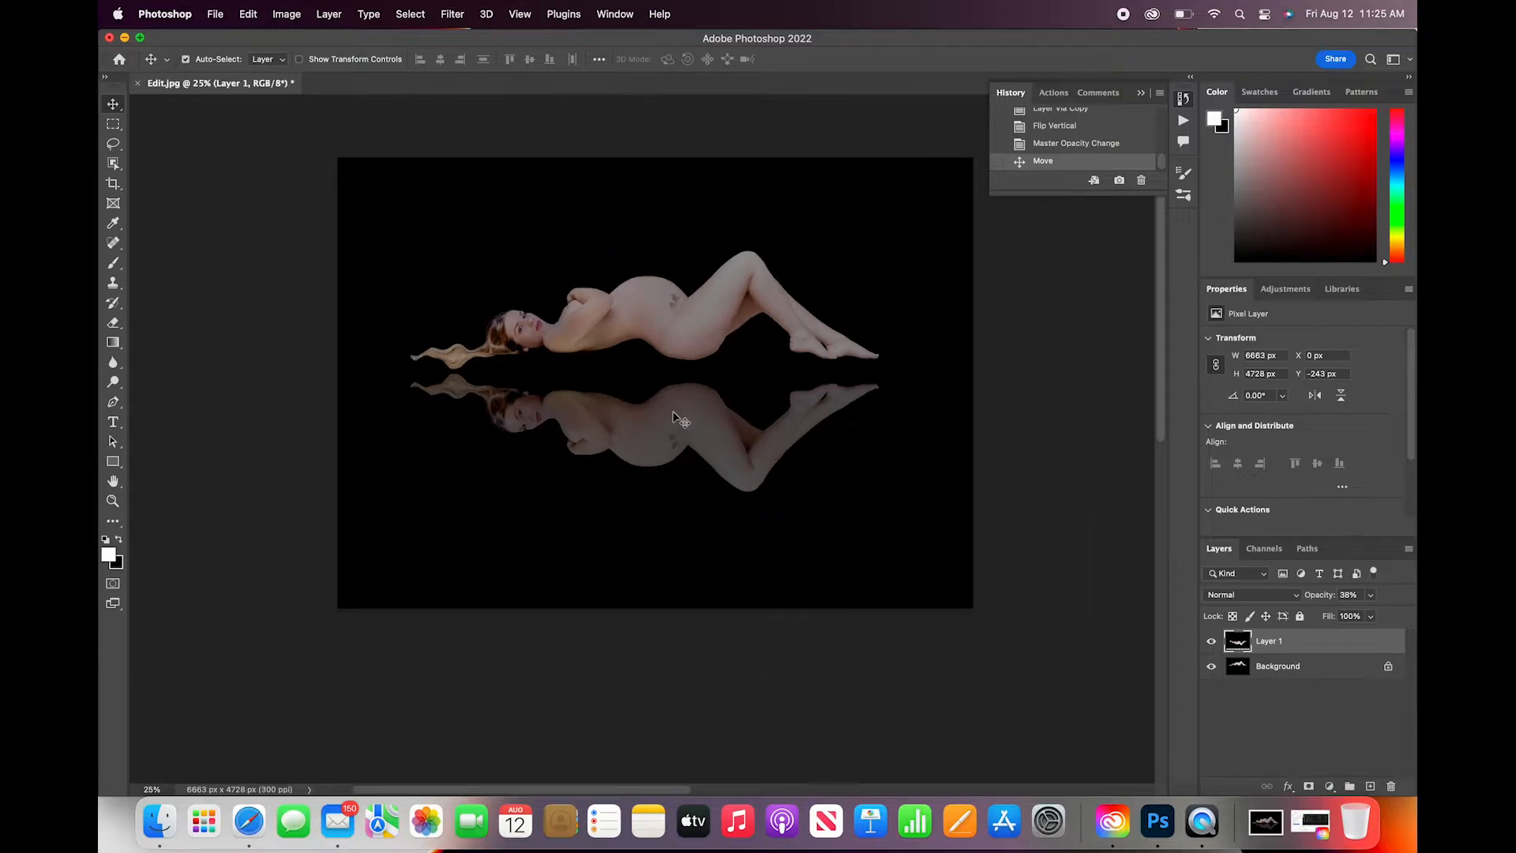
key("super")
left_click(975, 645)
left_click(905, 557)
left_click(1009, 624)
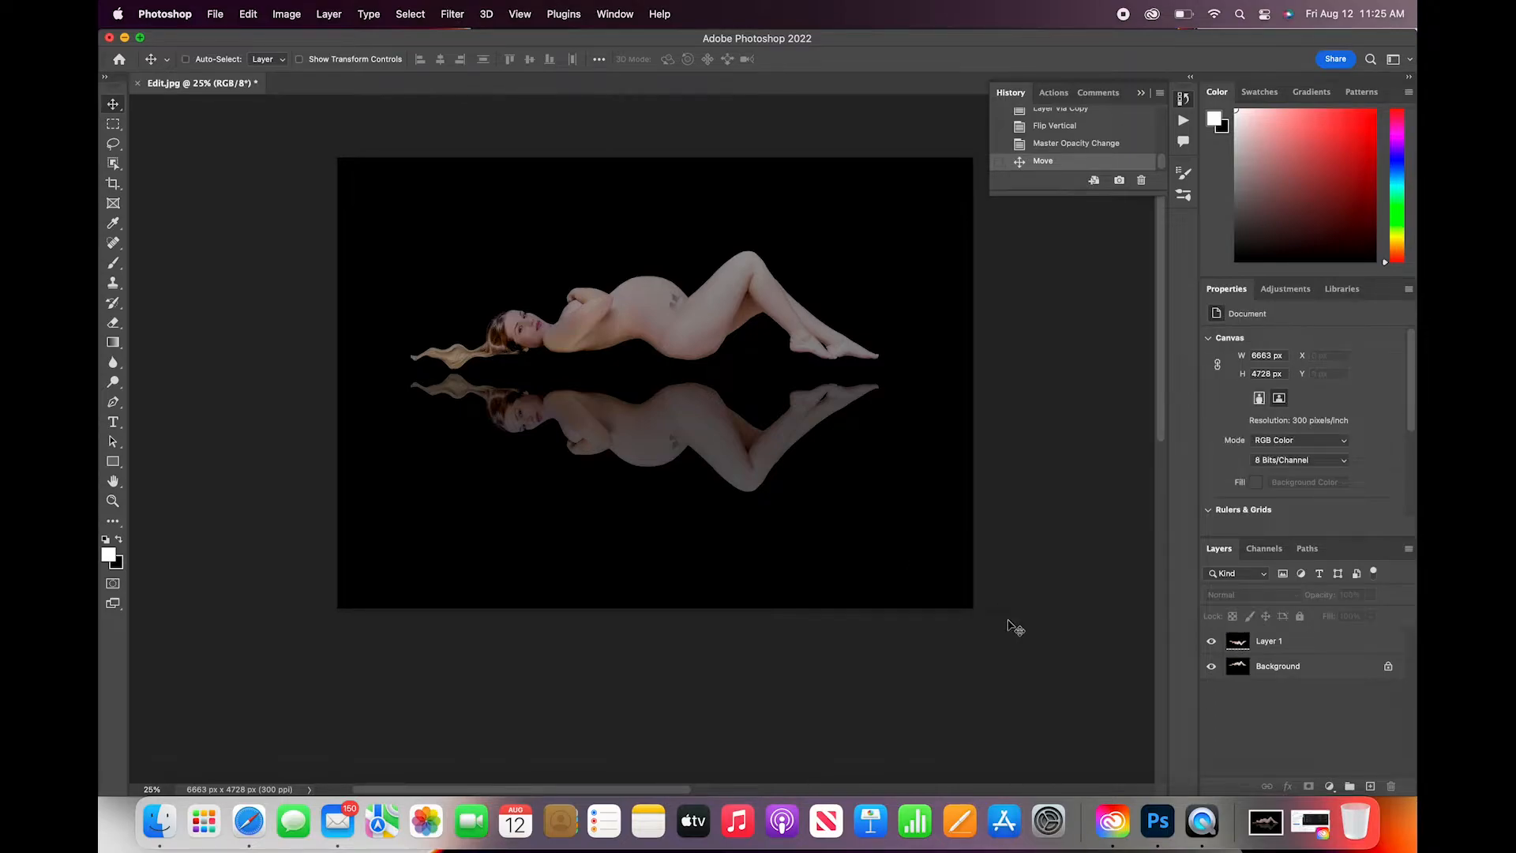
key("super+equal")
left_click_drag(981, 552, 978, 528)
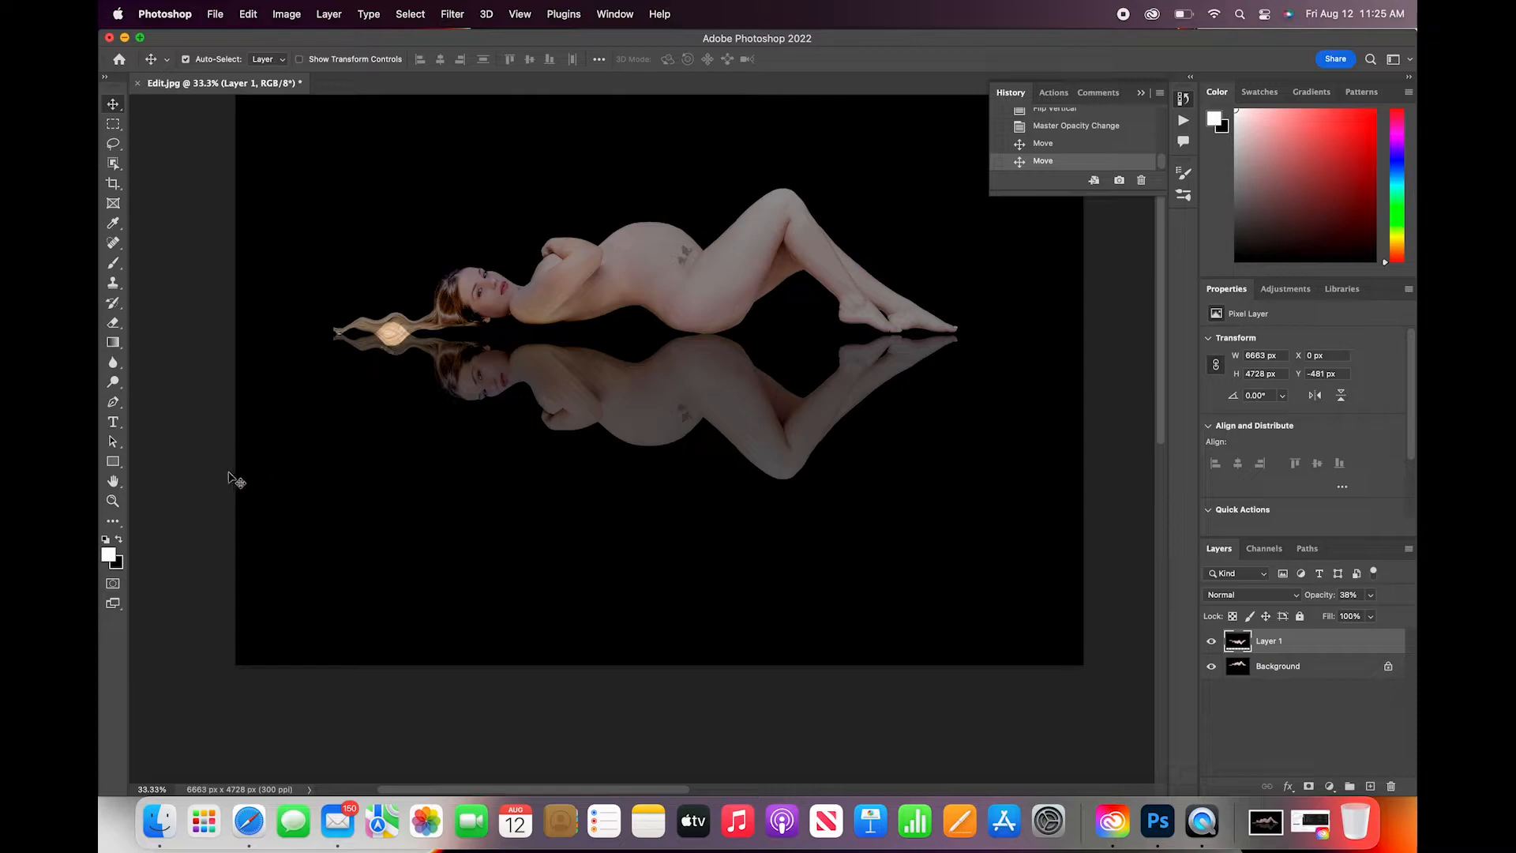
left_click_drag(247, 484, 244, 511)
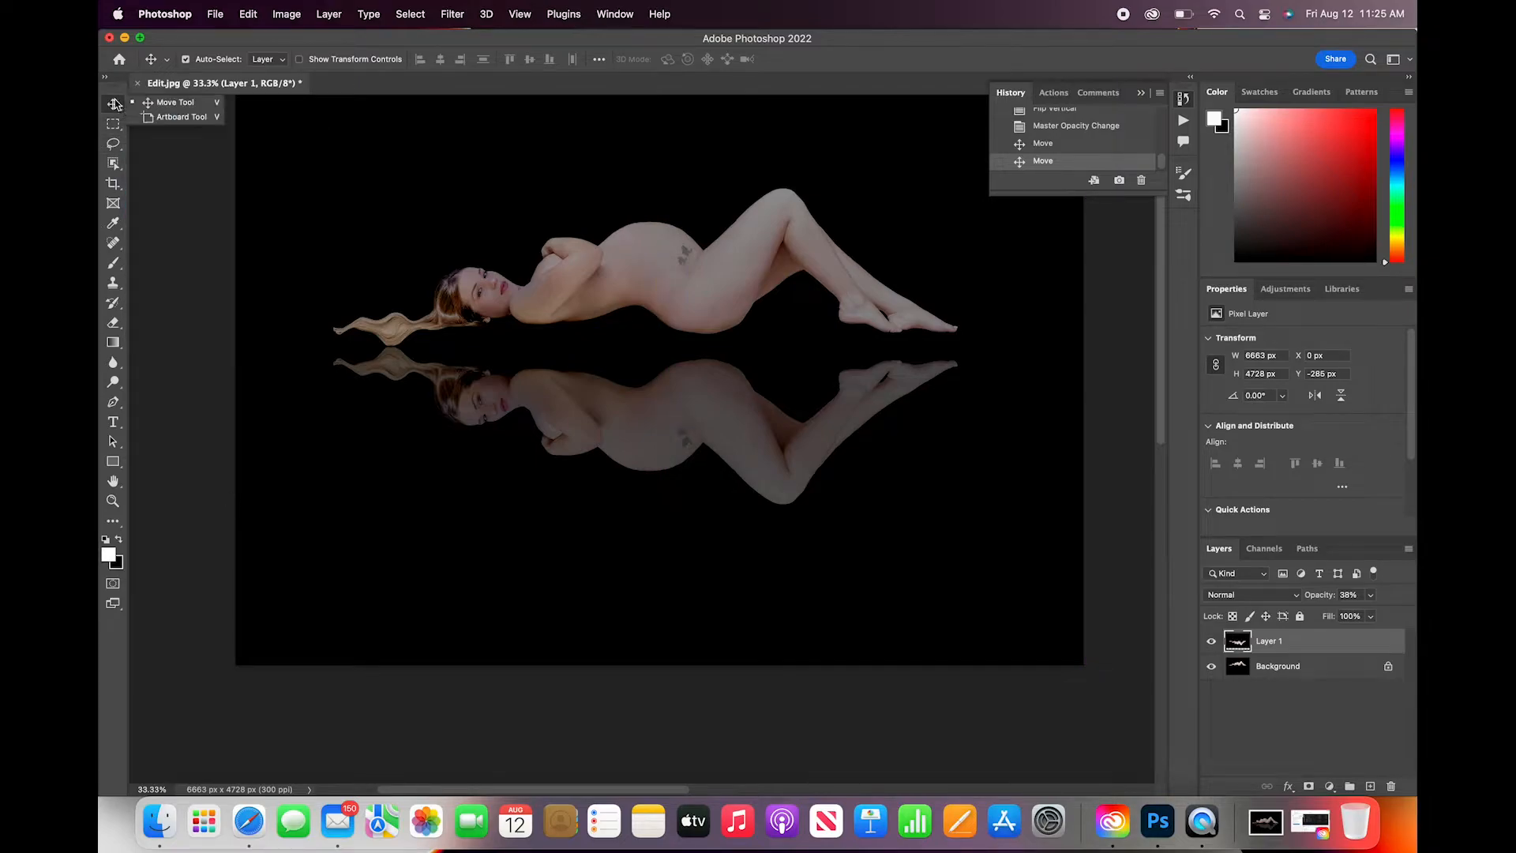
left_click_drag(116, 103, 188, 117)
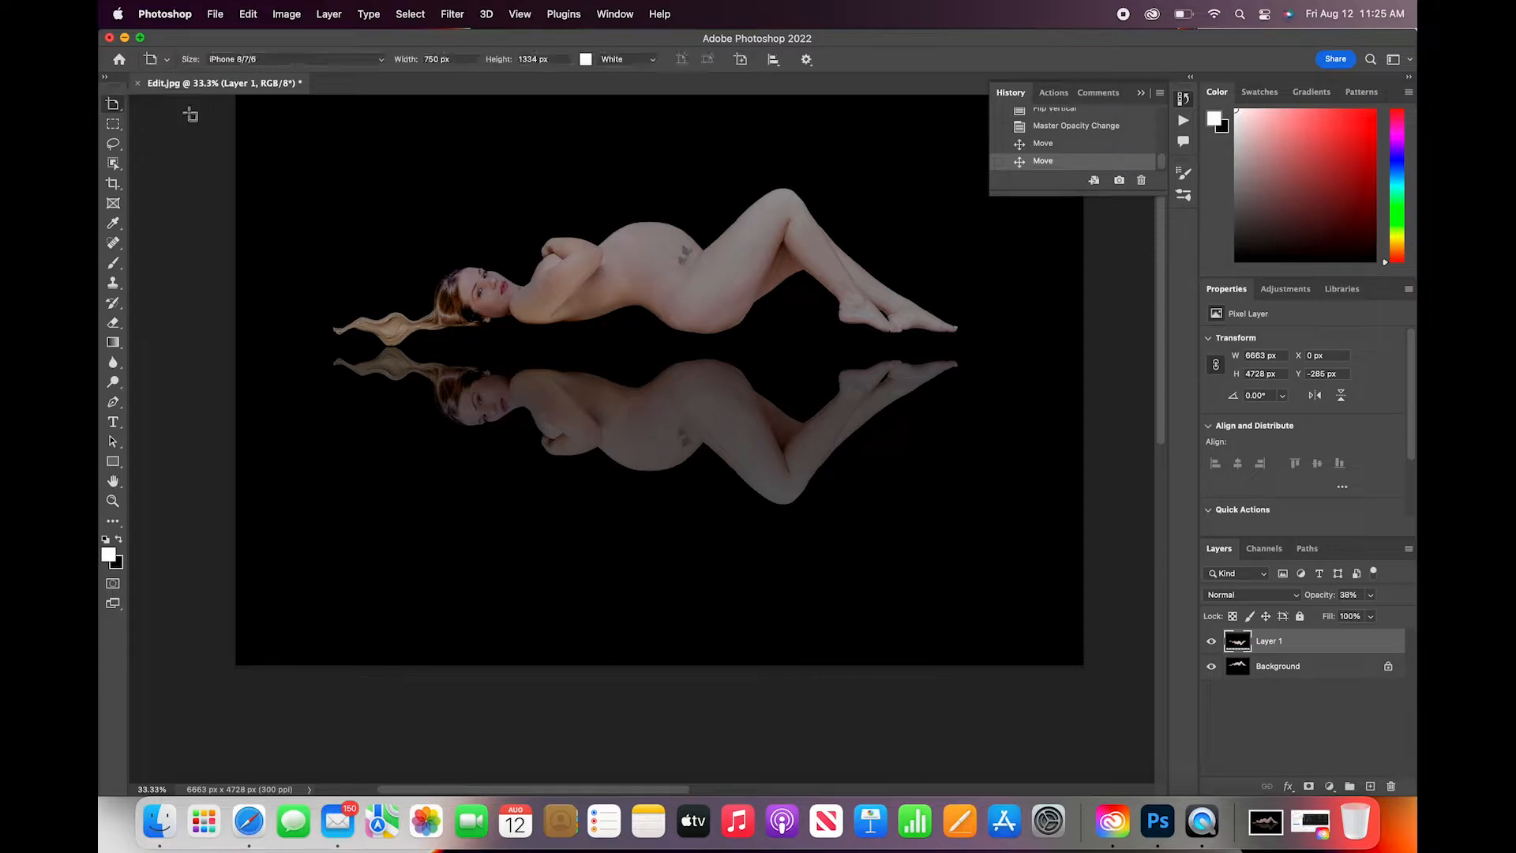
left_click_drag(1030, 651, 1045, 575)
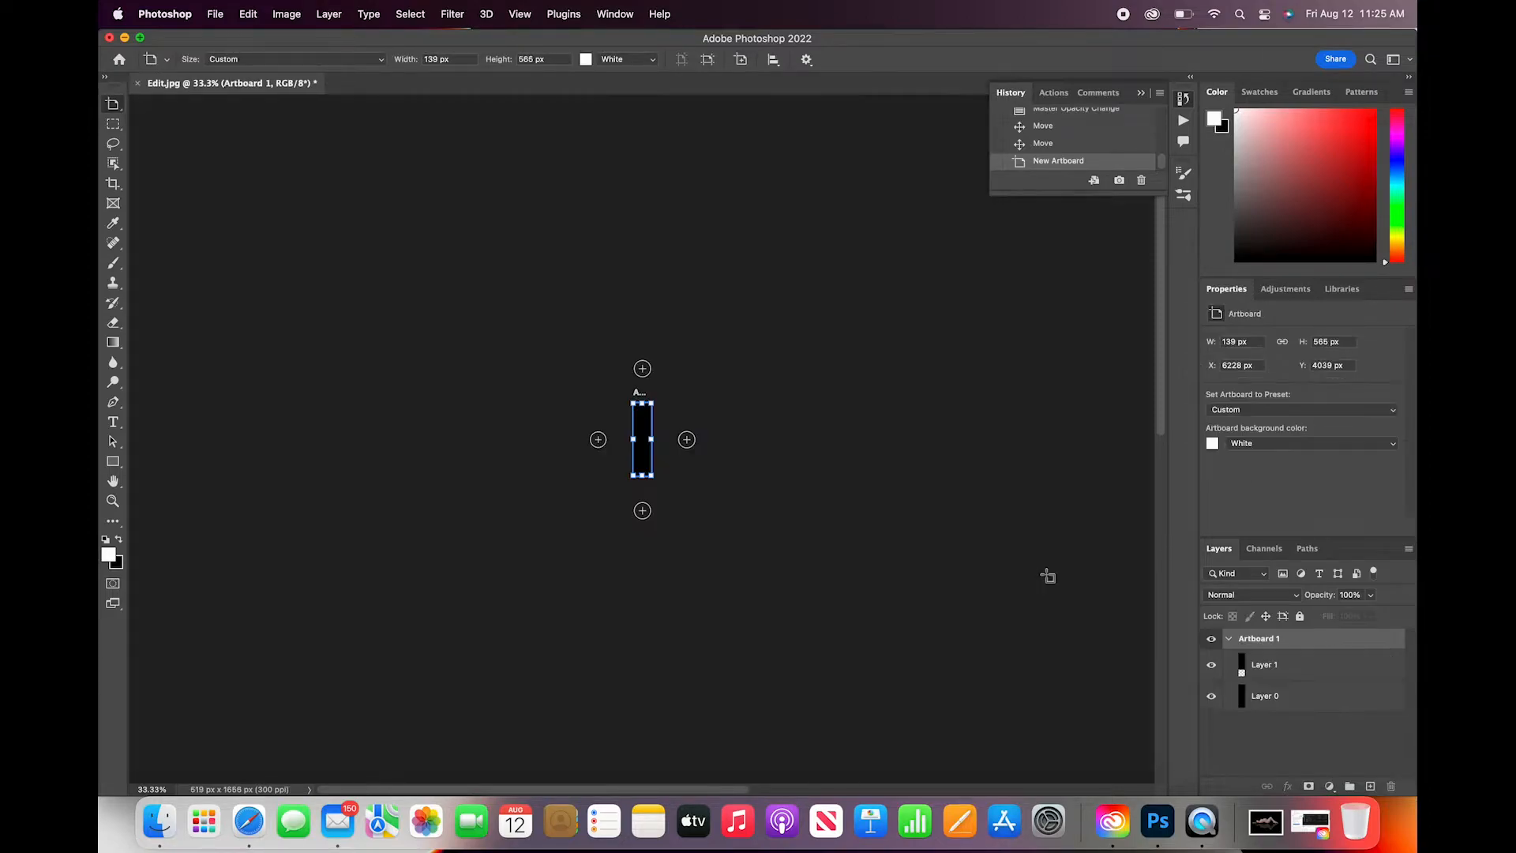
left_click(254, 14)
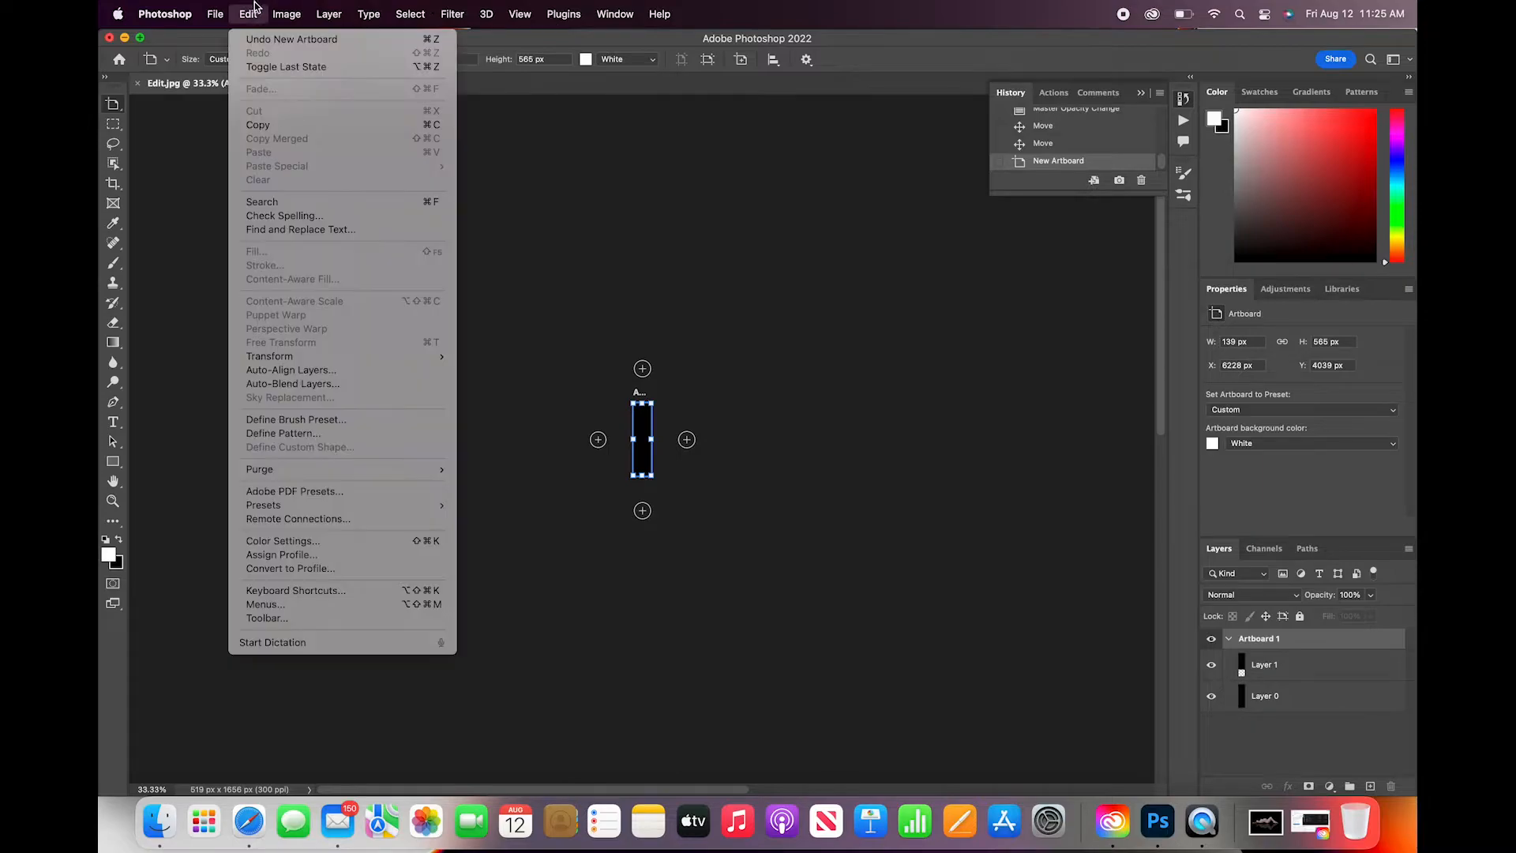
left_click(254, 40)
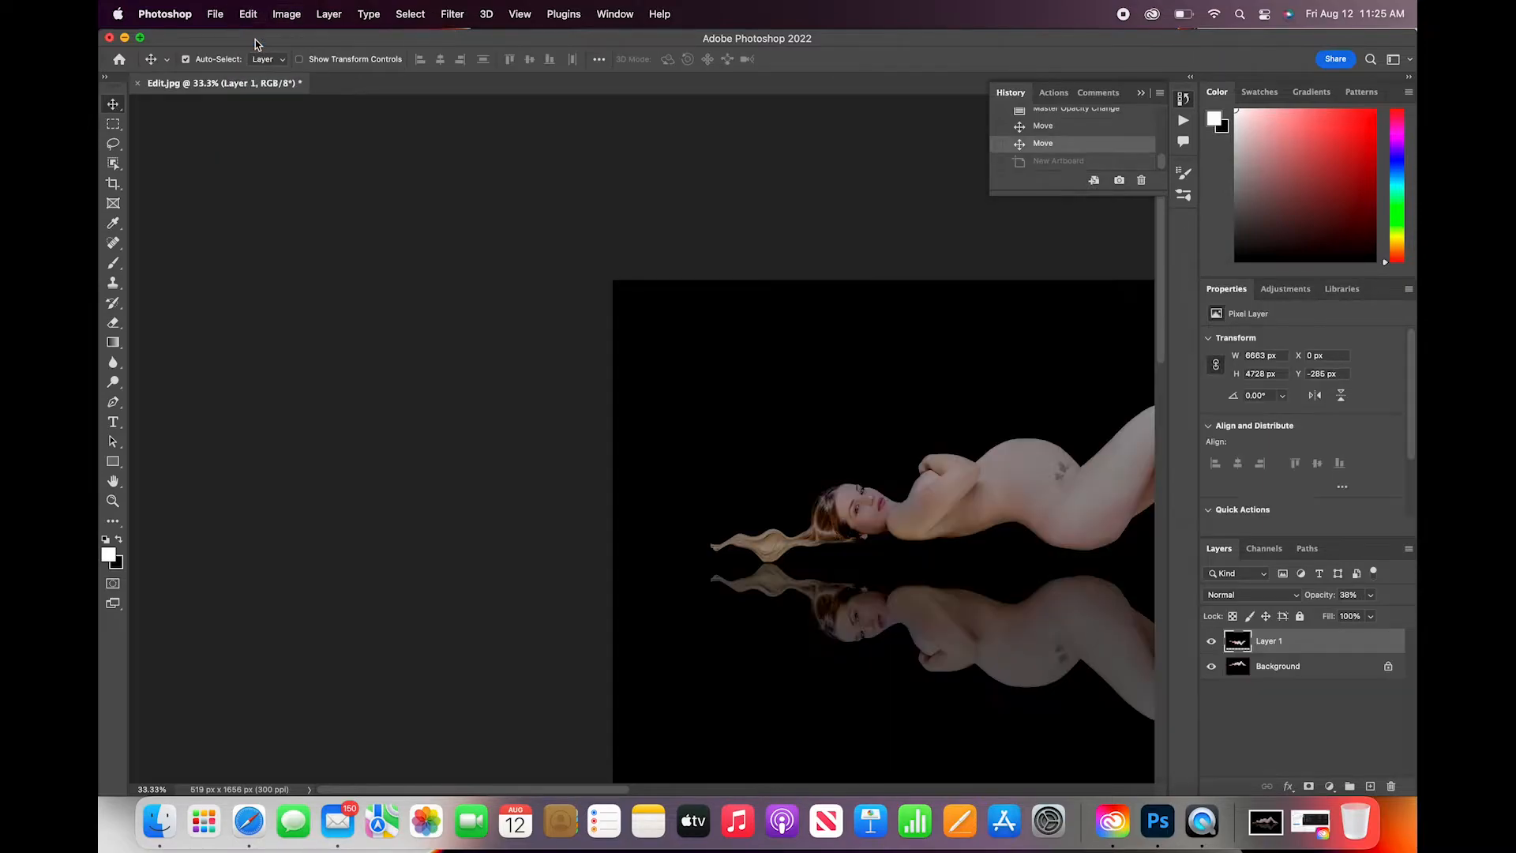
- Start a Warp on the reflection layer and pull its middle upward, closer to the underside of the subject's body
key("super+minus")
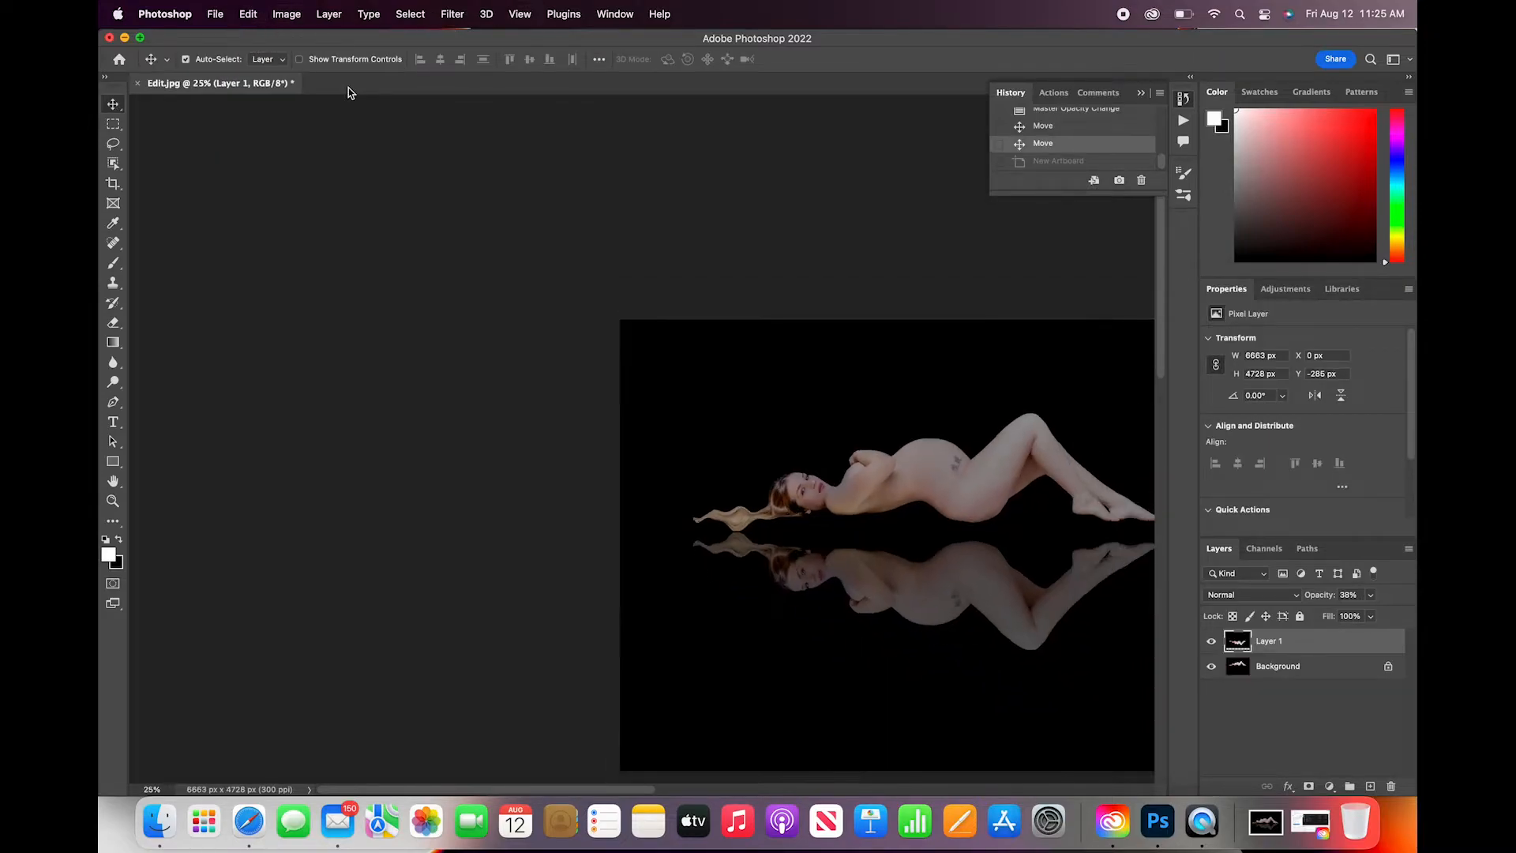
scroll(896, 412, "right", 5)
scroll(896, 412, "down", 3)
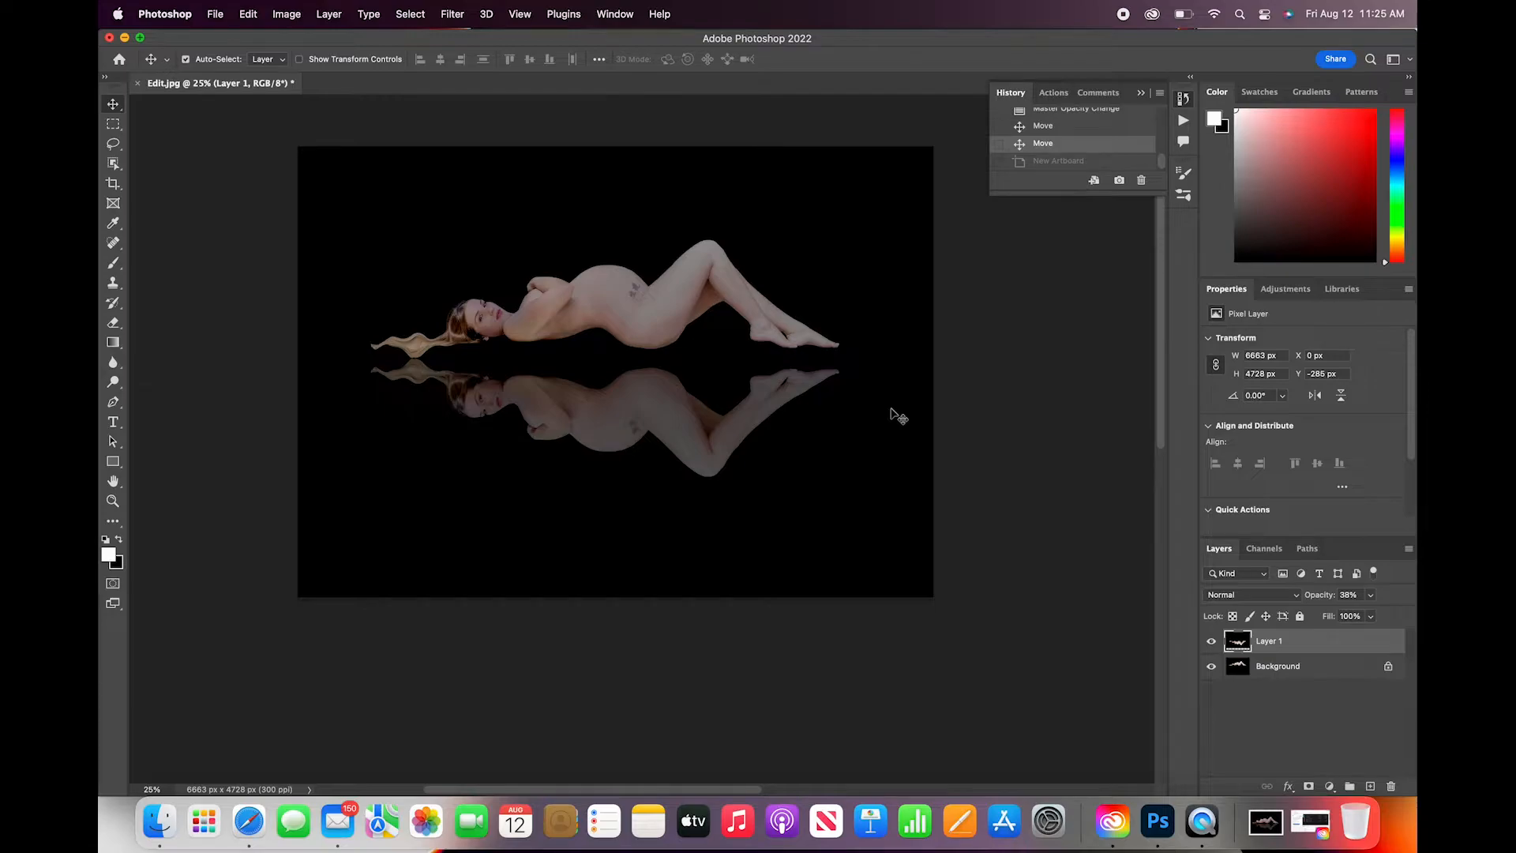
left_click(238, 5)
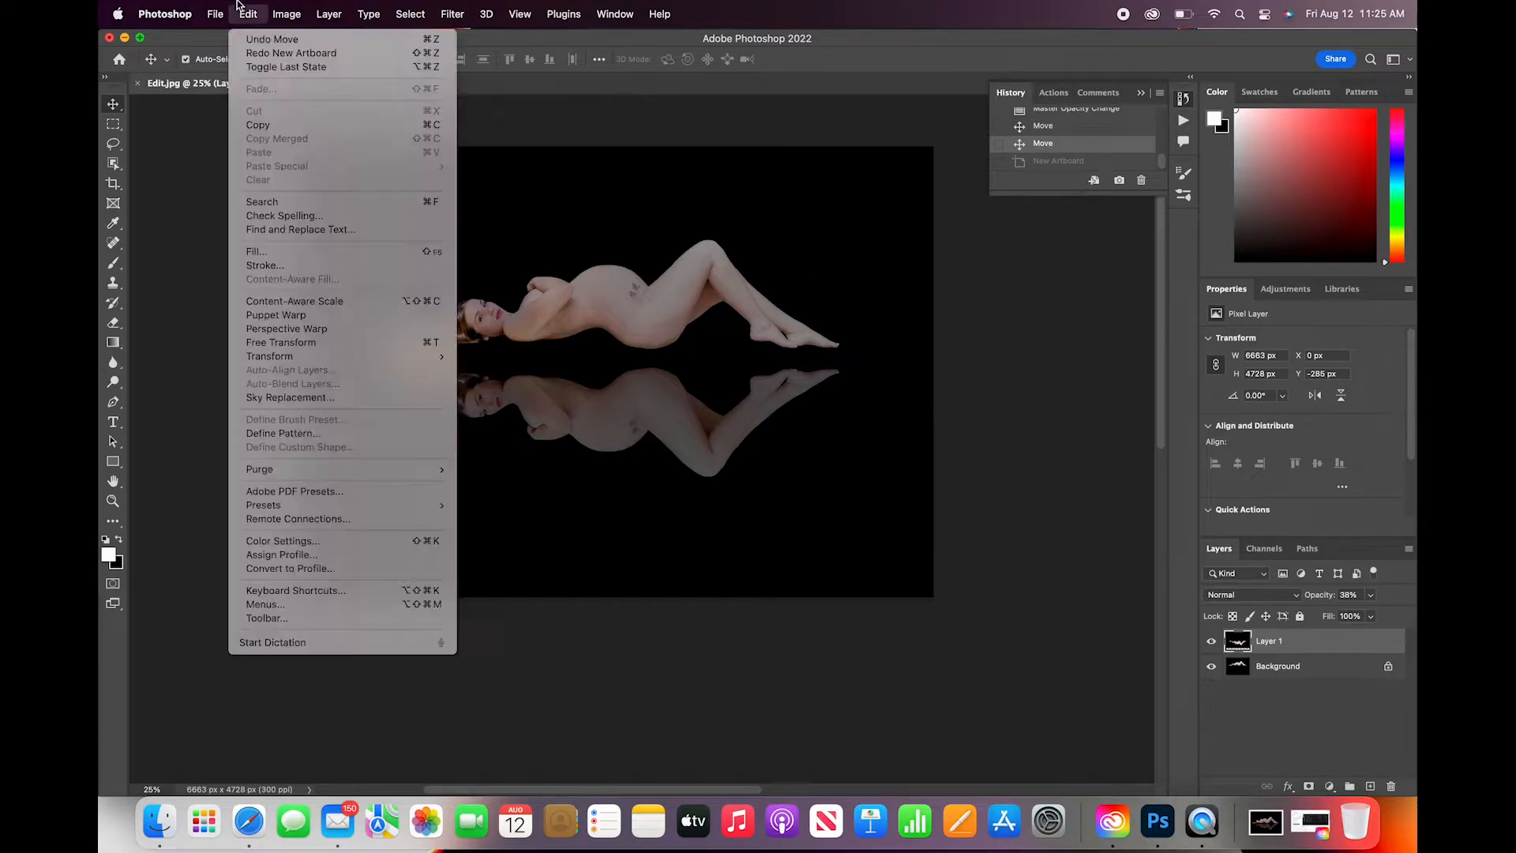
mouse_move(302, 359)
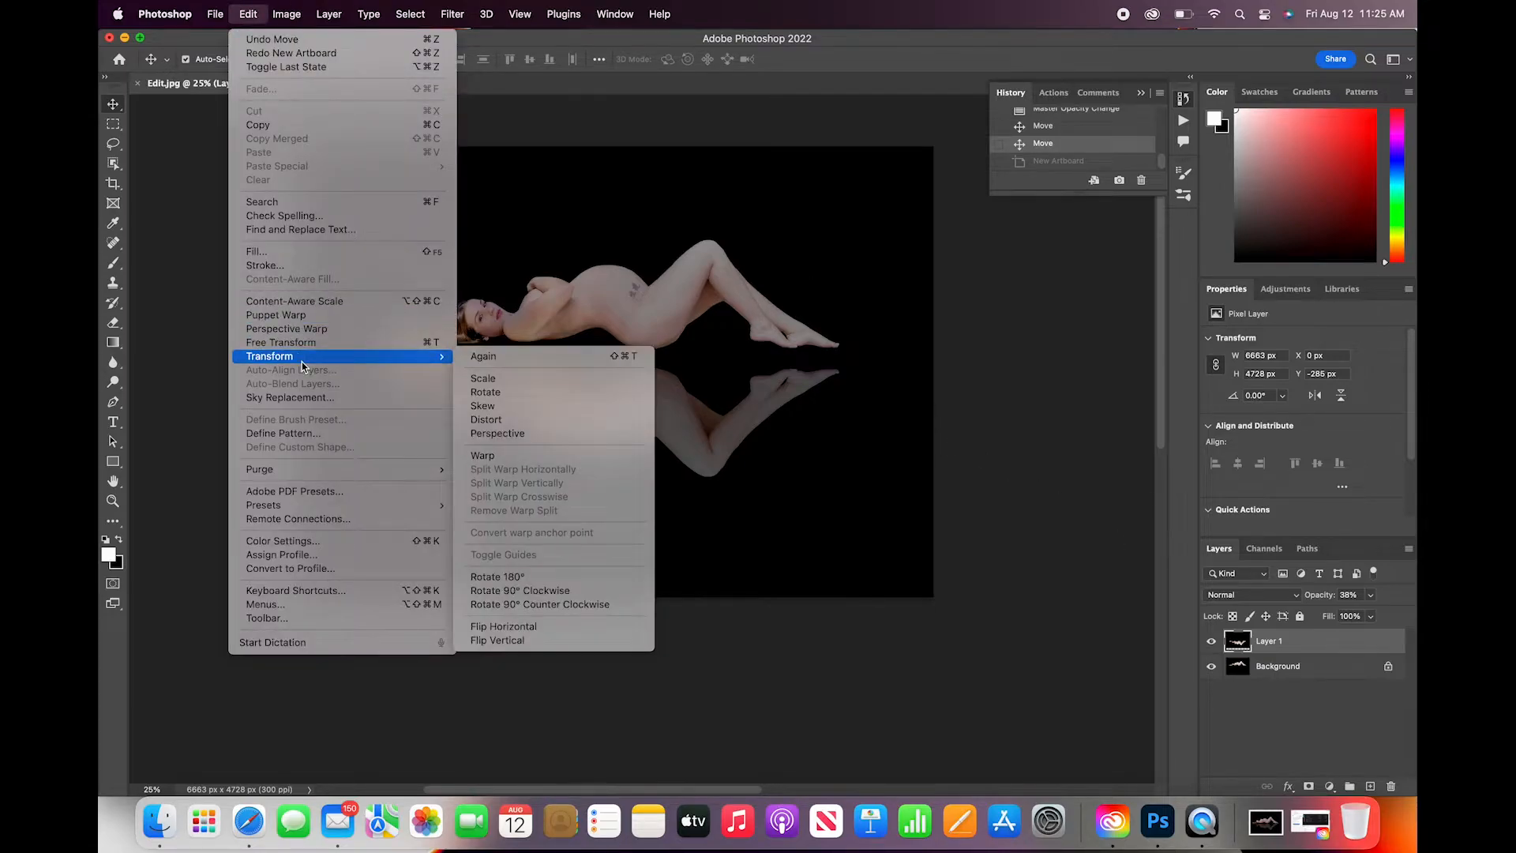
left_click(506, 458)
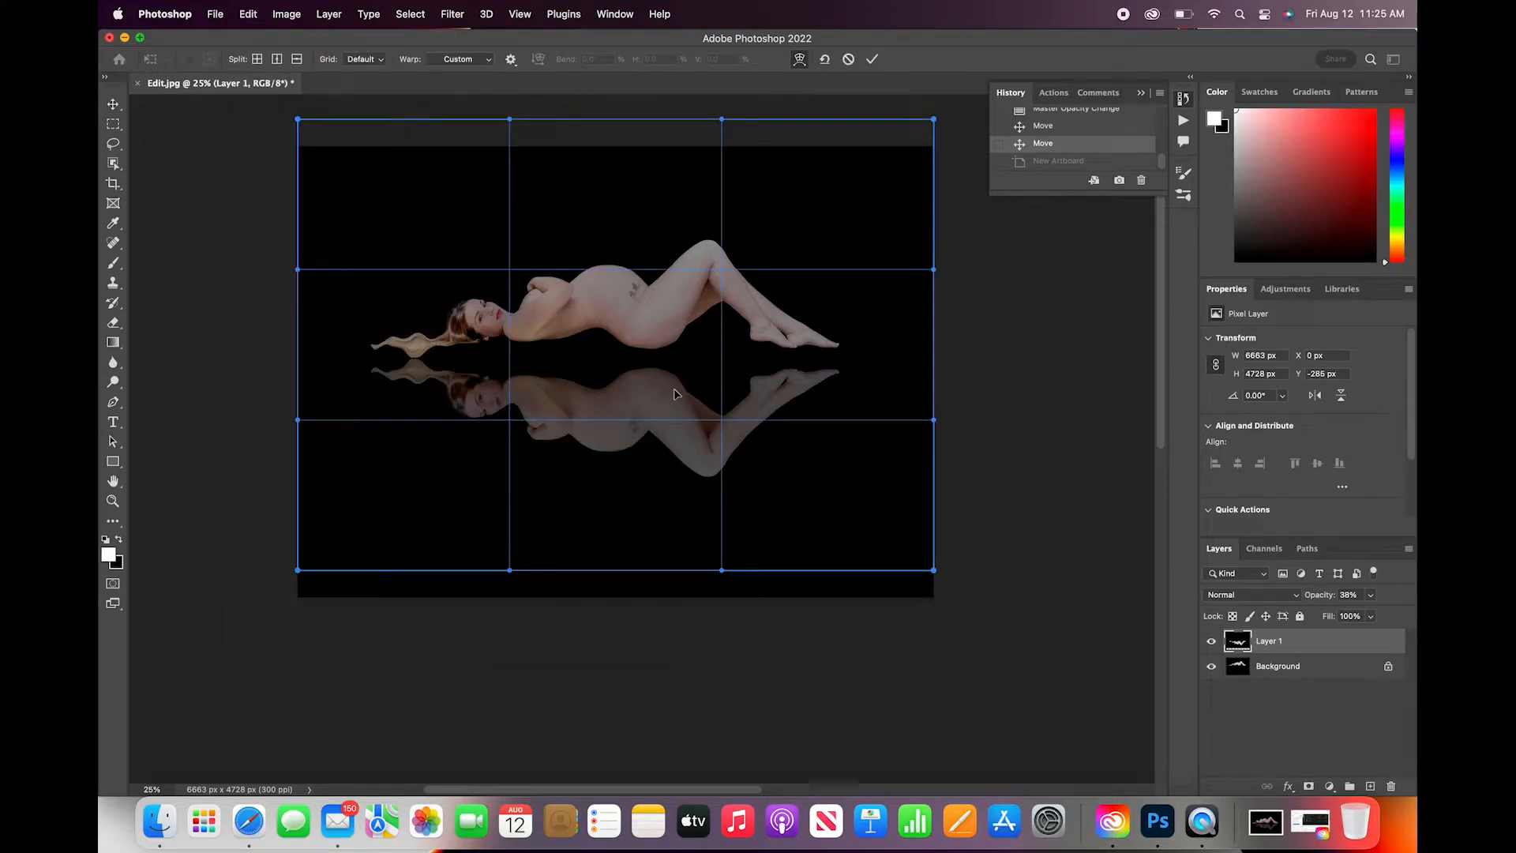
left_click_drag(675, 392, 675, 378)
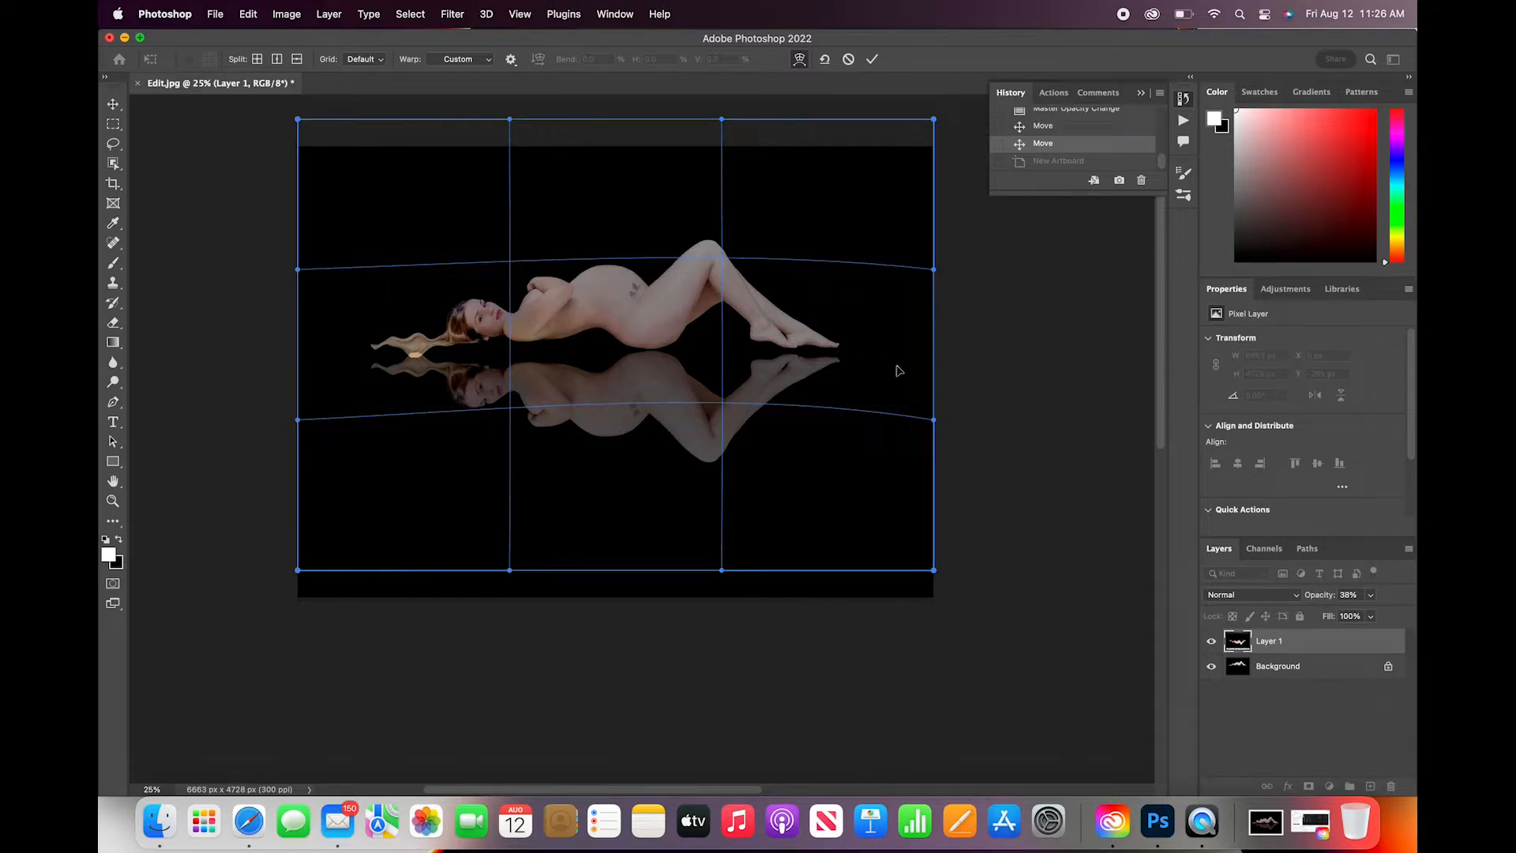
- Warp the feet side of the reflection slightly upward so the reflected feet meet the subject's feet
mouse_move(836, 361)
left_mouse_down()
mouse_move(784, 361)
mouse_move(837, 357)
left_mouse_up()
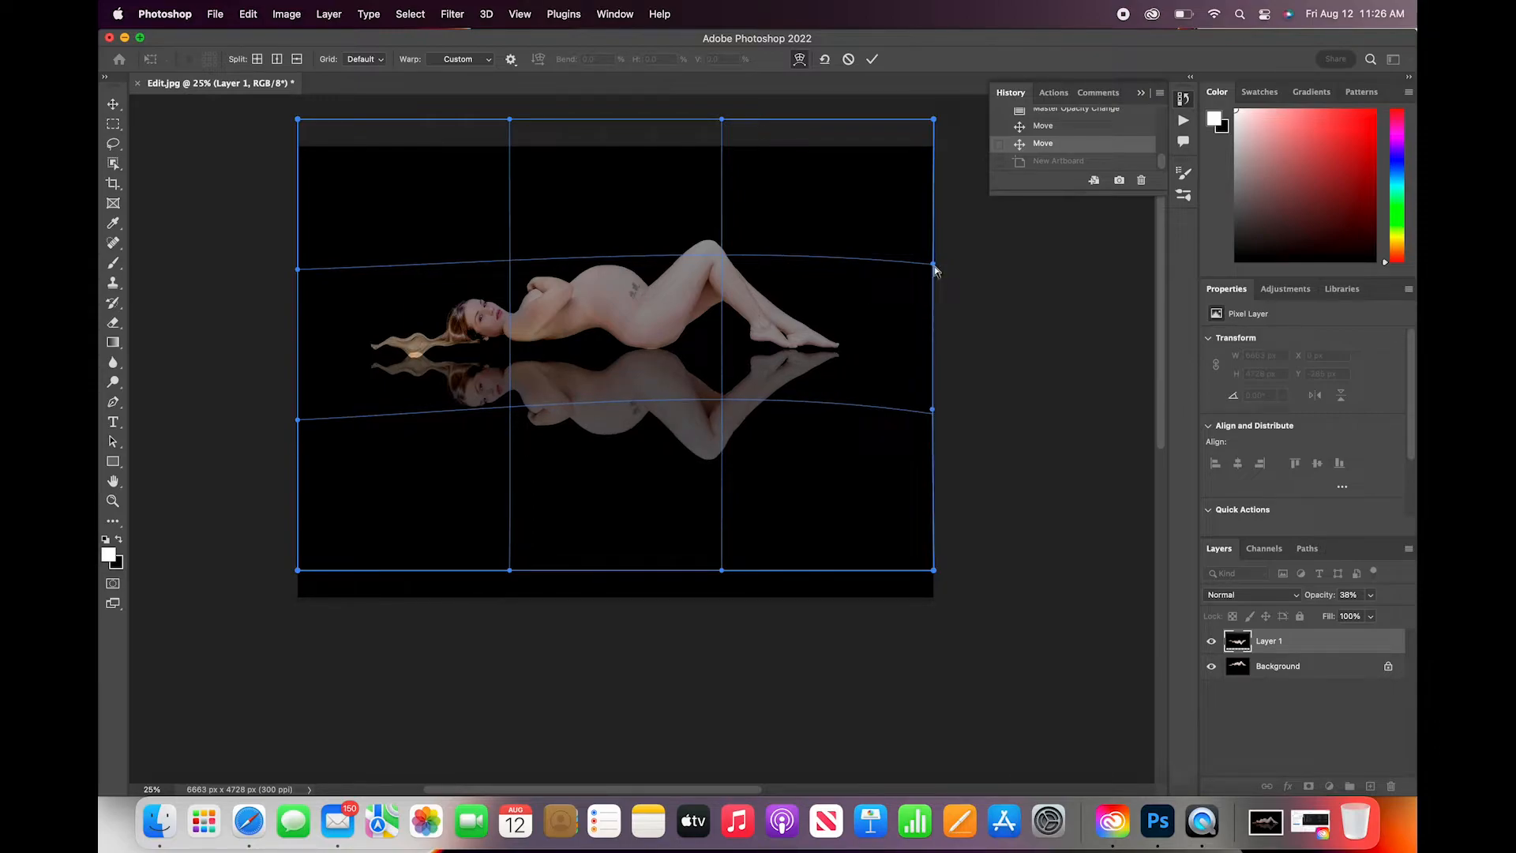
left_click_drag(934, 268, 932, 259)
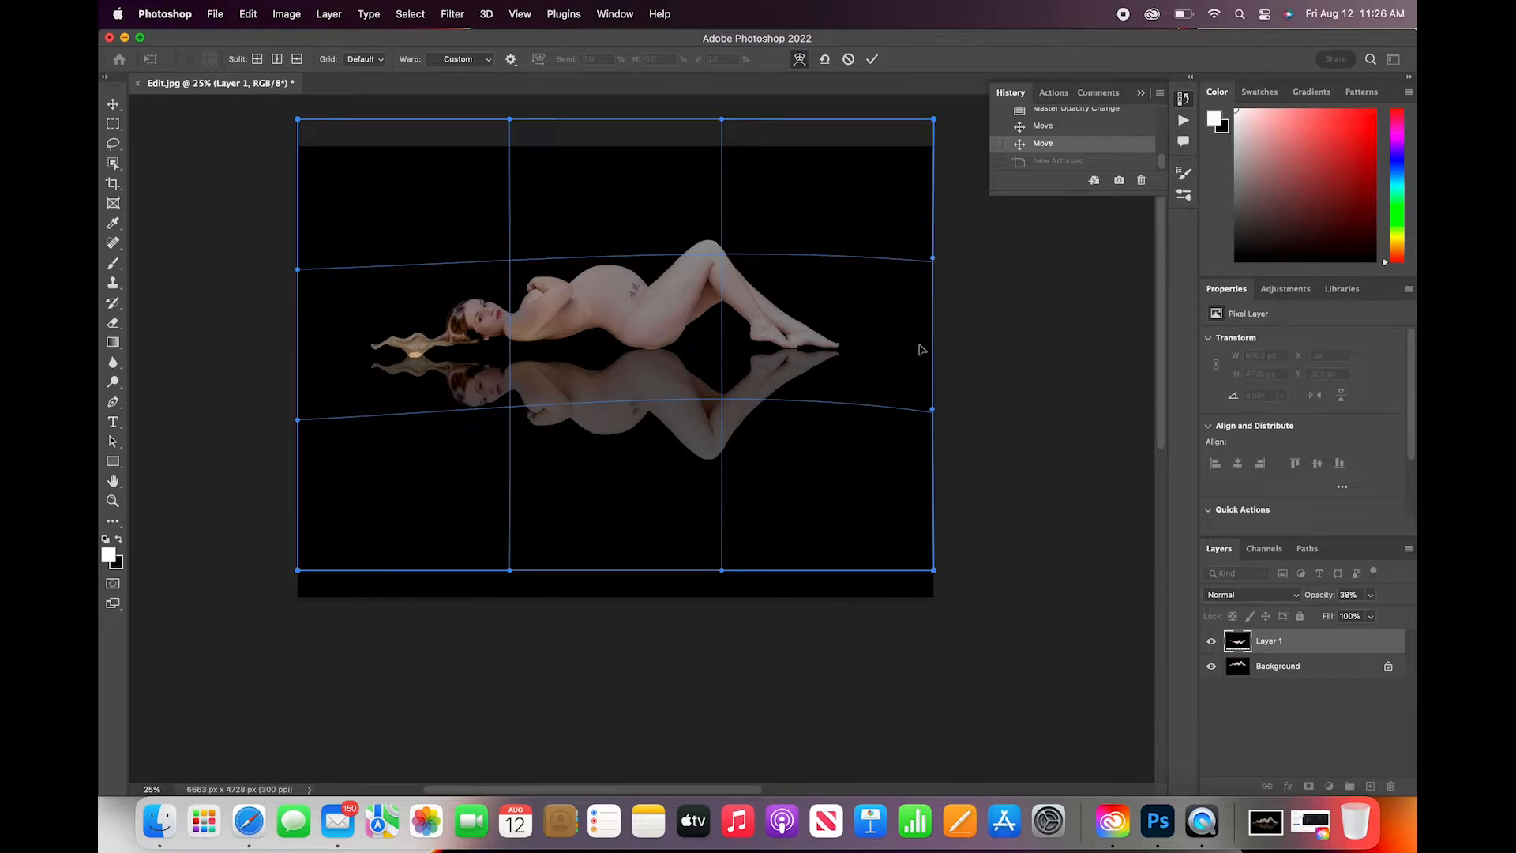
left_click_drag(920, 349, 923, 347)
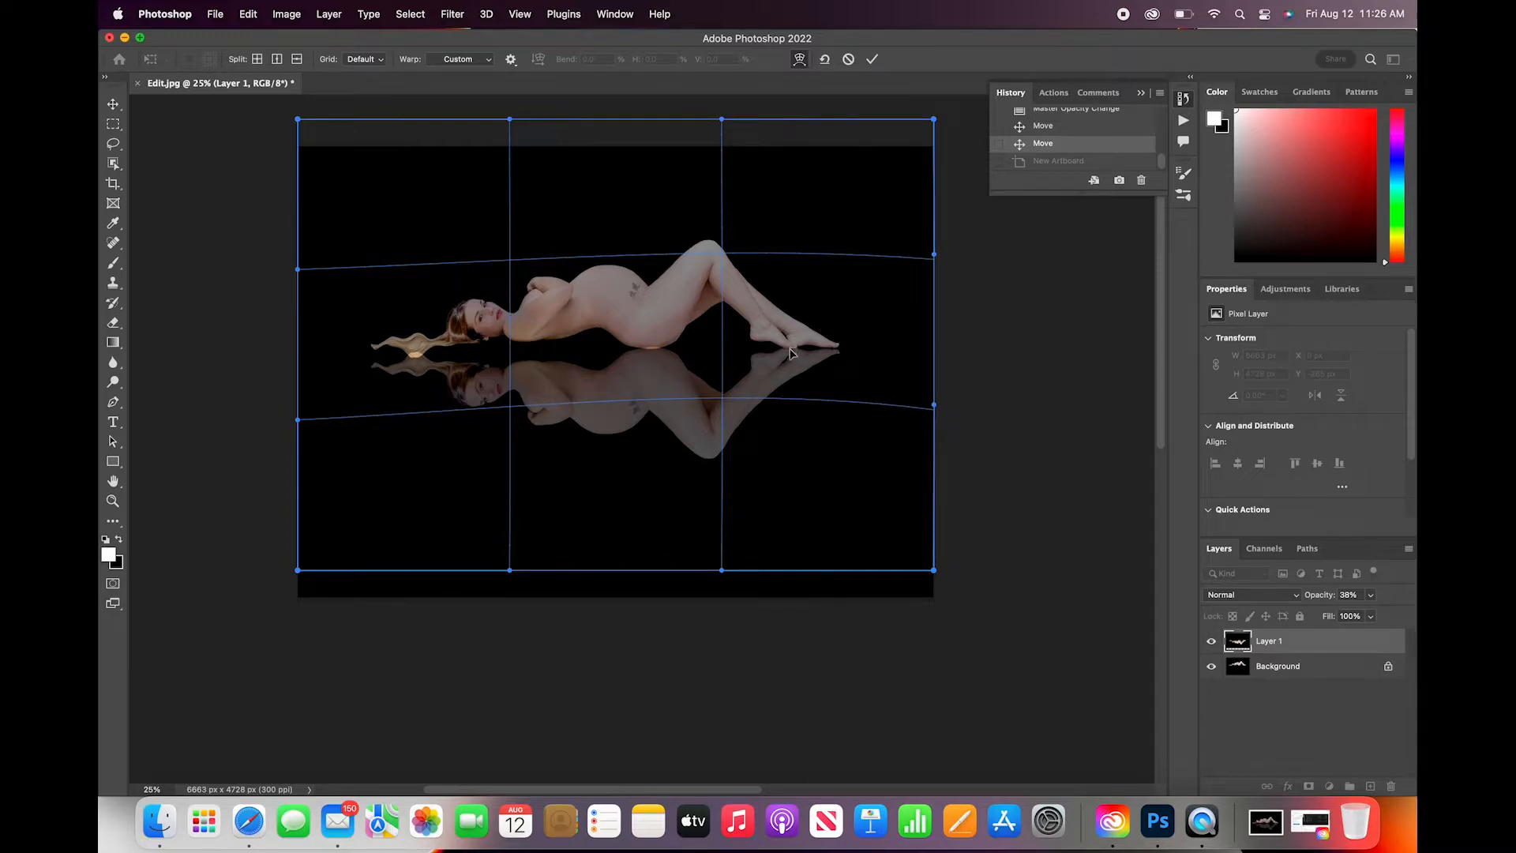
left_click_drag(792, 352, 793, 352)
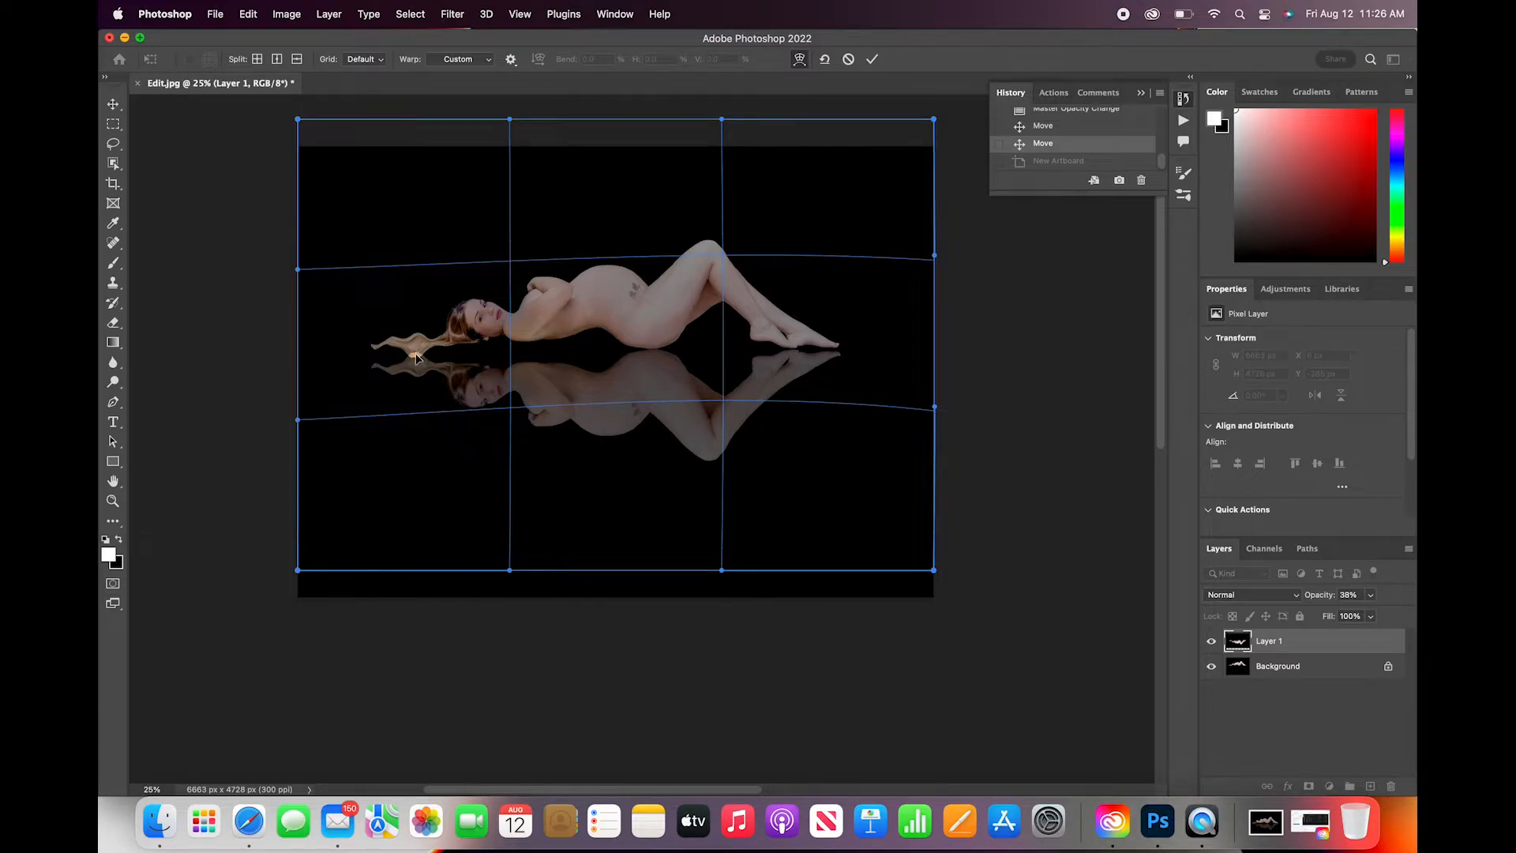
- Warp the reflected hair slightly downward so it clears the subject's hair, and apply the warp
left_click_drag(417, 357, 417, 361)
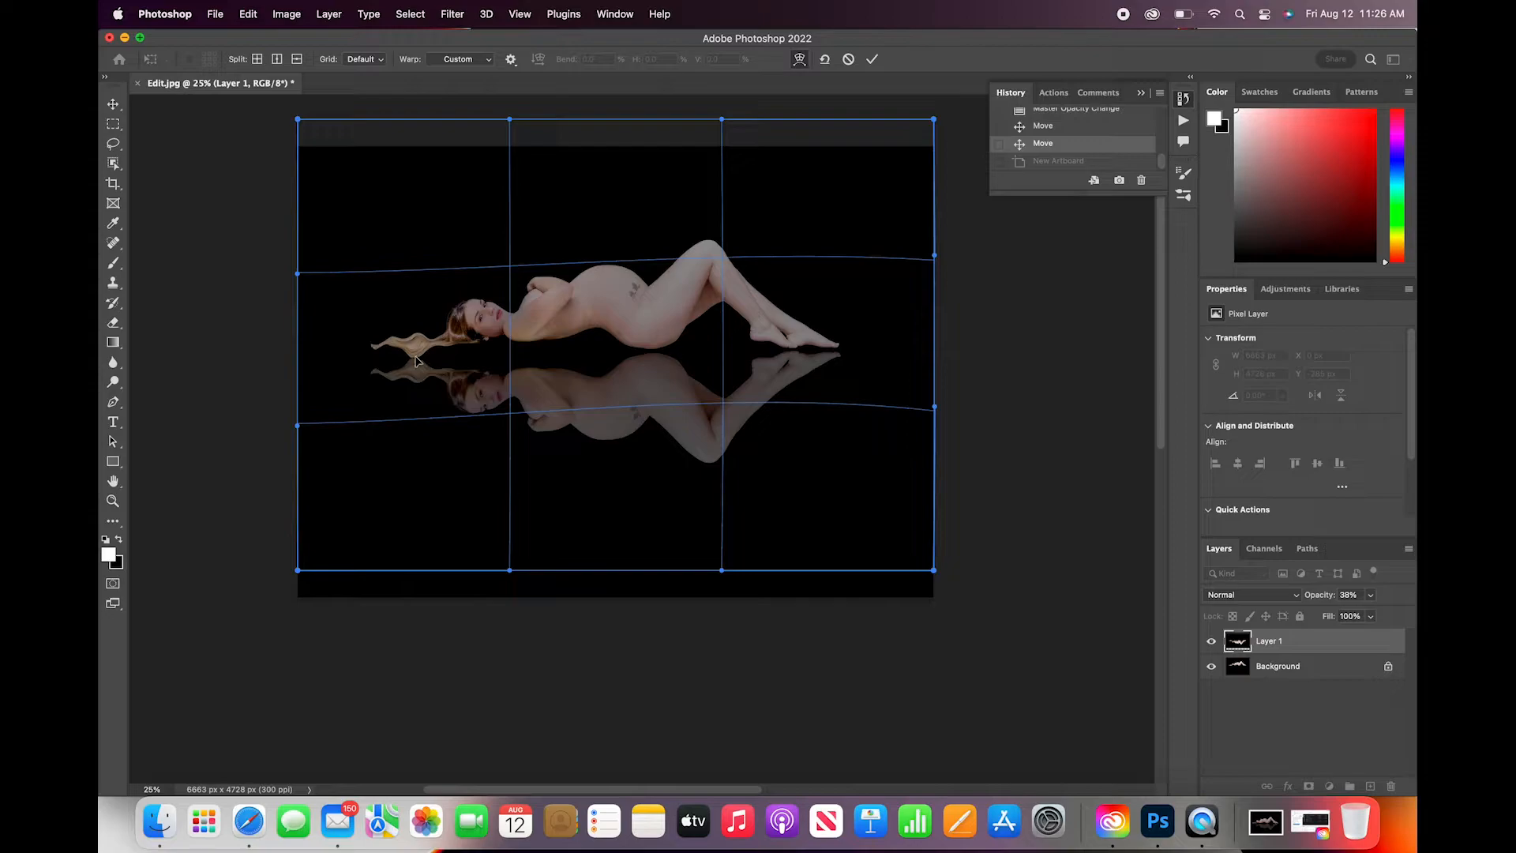
left_click_drag(416, 361, 417, 363)
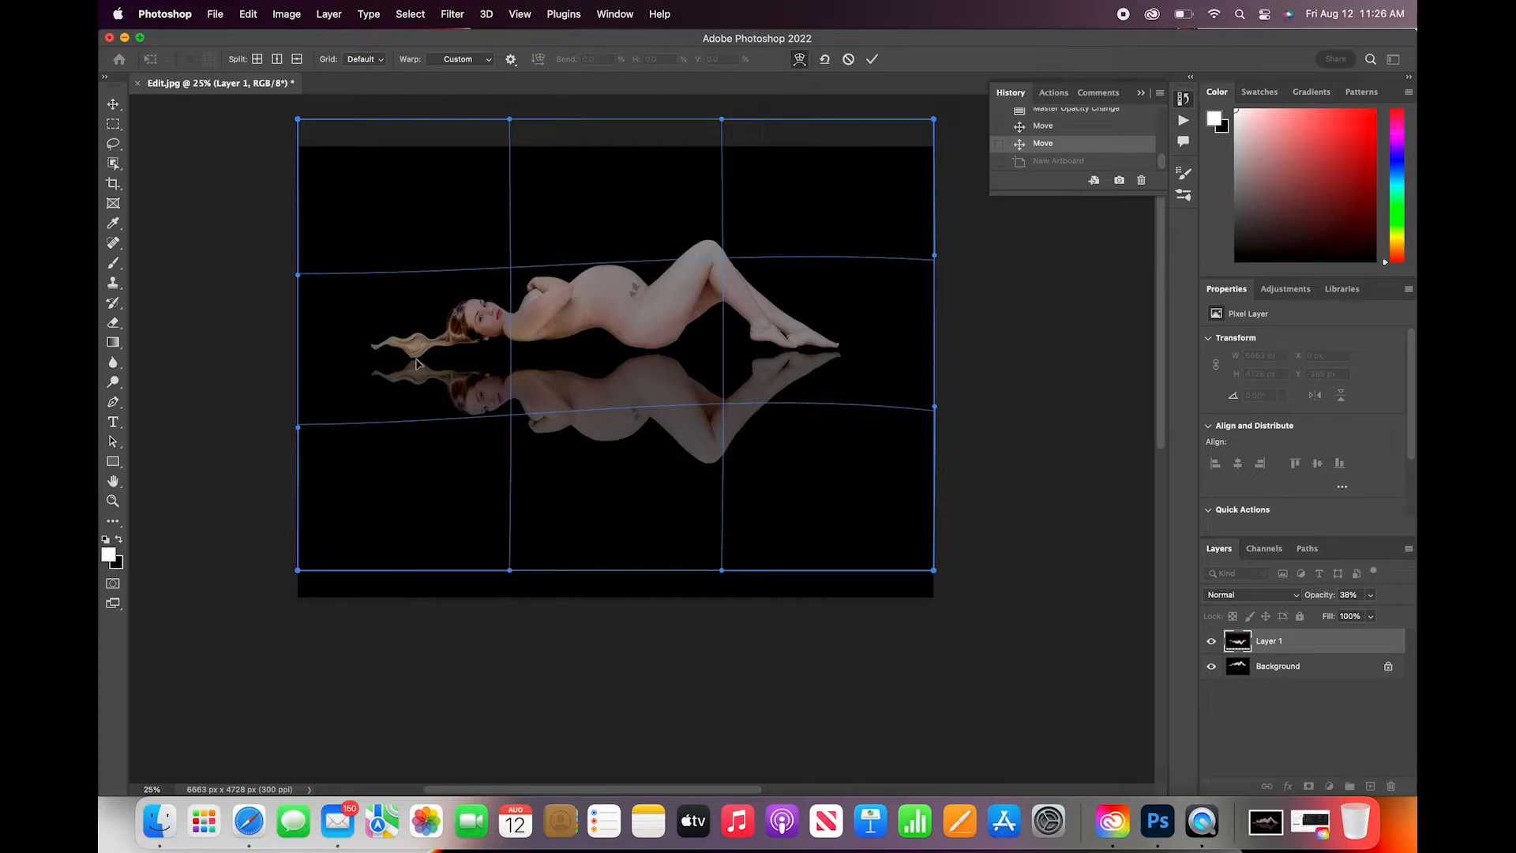
left_click(873, 59)
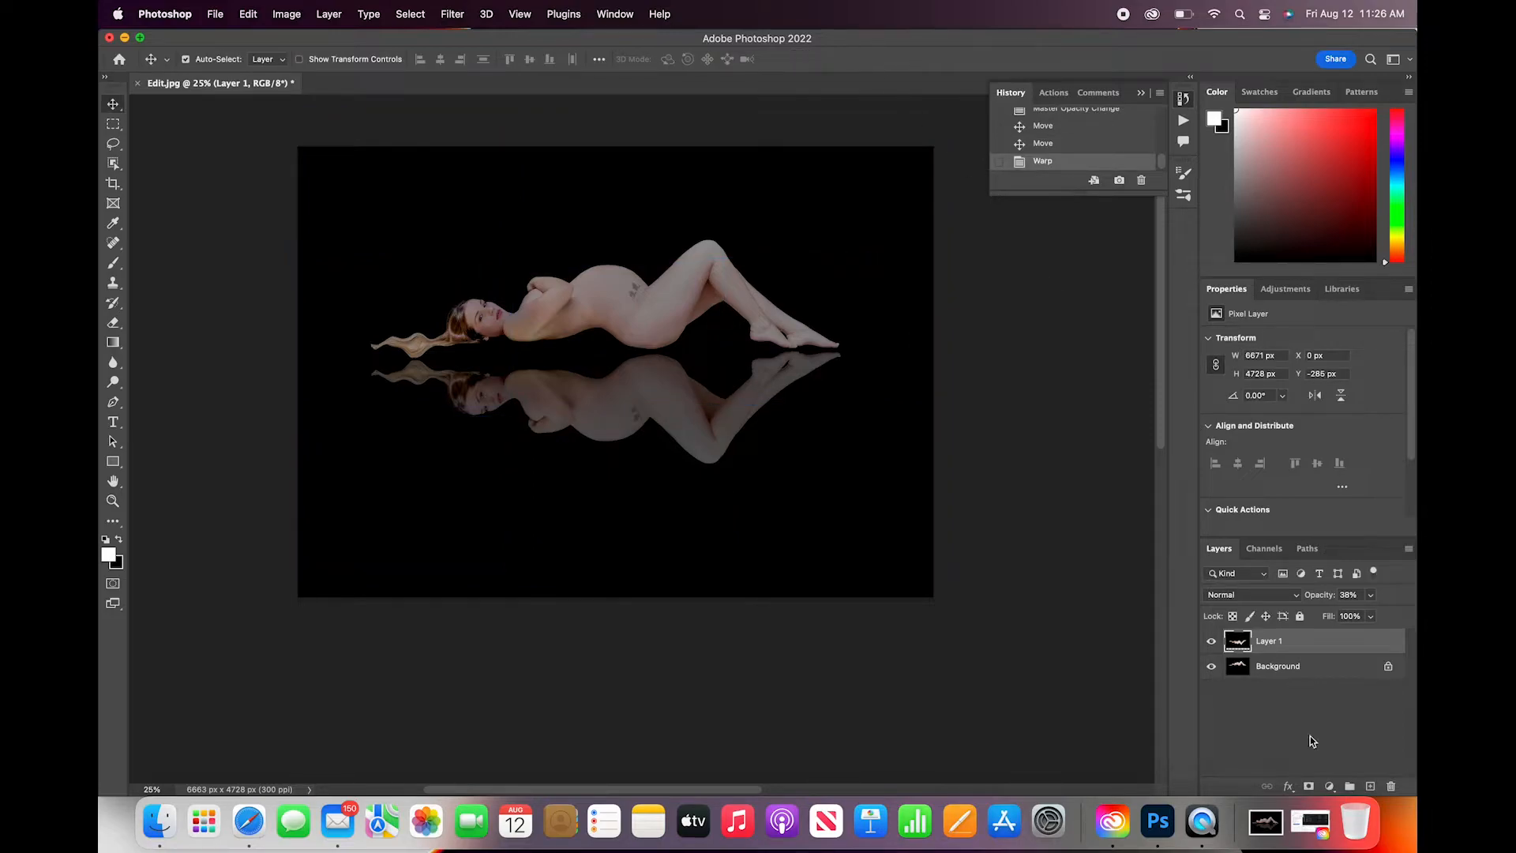
- Add a layer mask to the reflection layer and enlarge the Brush to 150 px for painting
left_click(1309, 787)
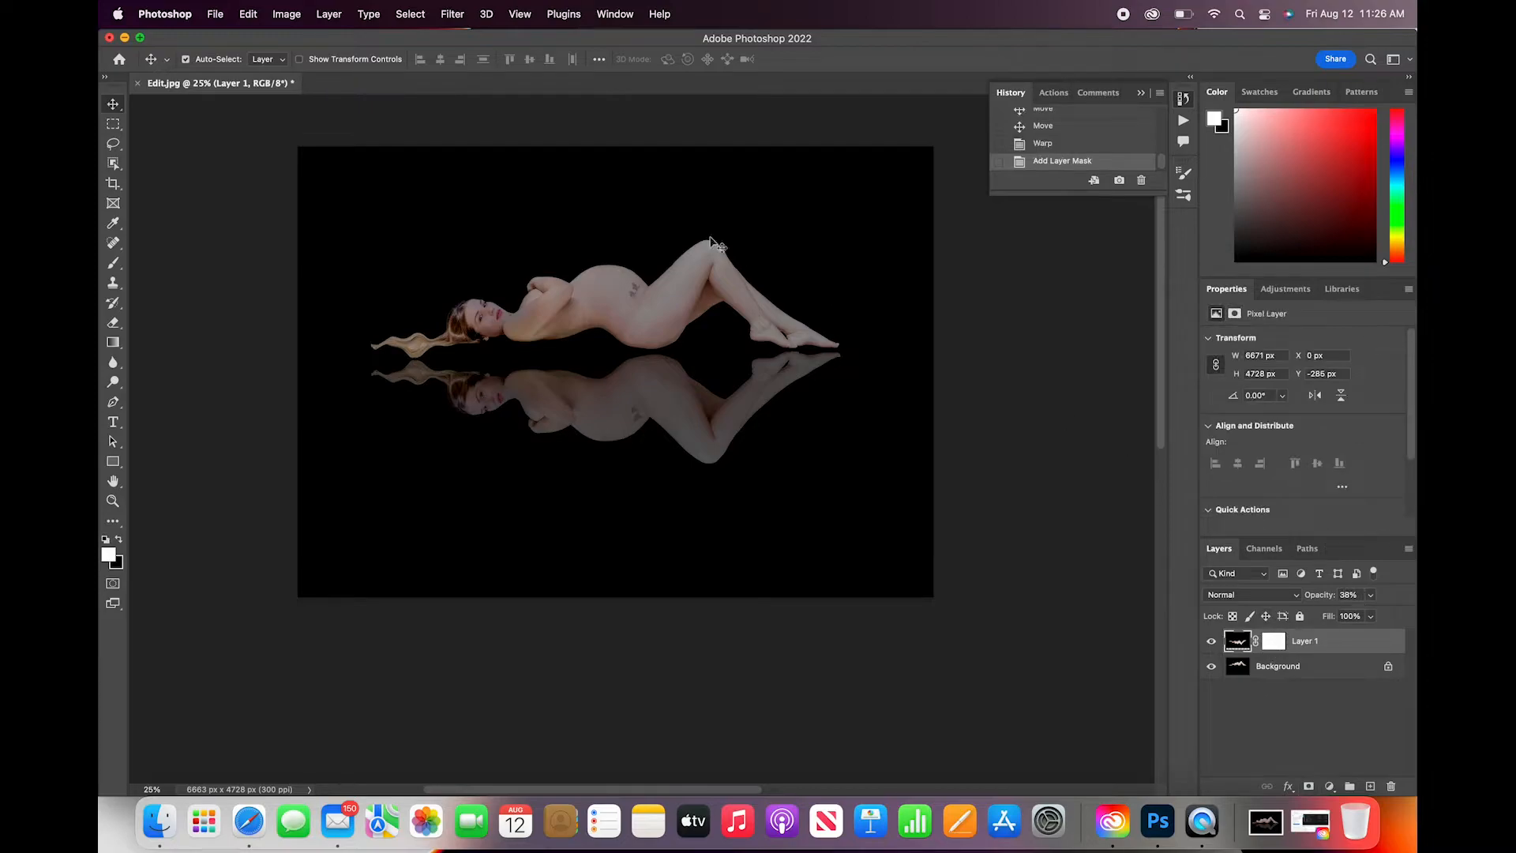
key("b")
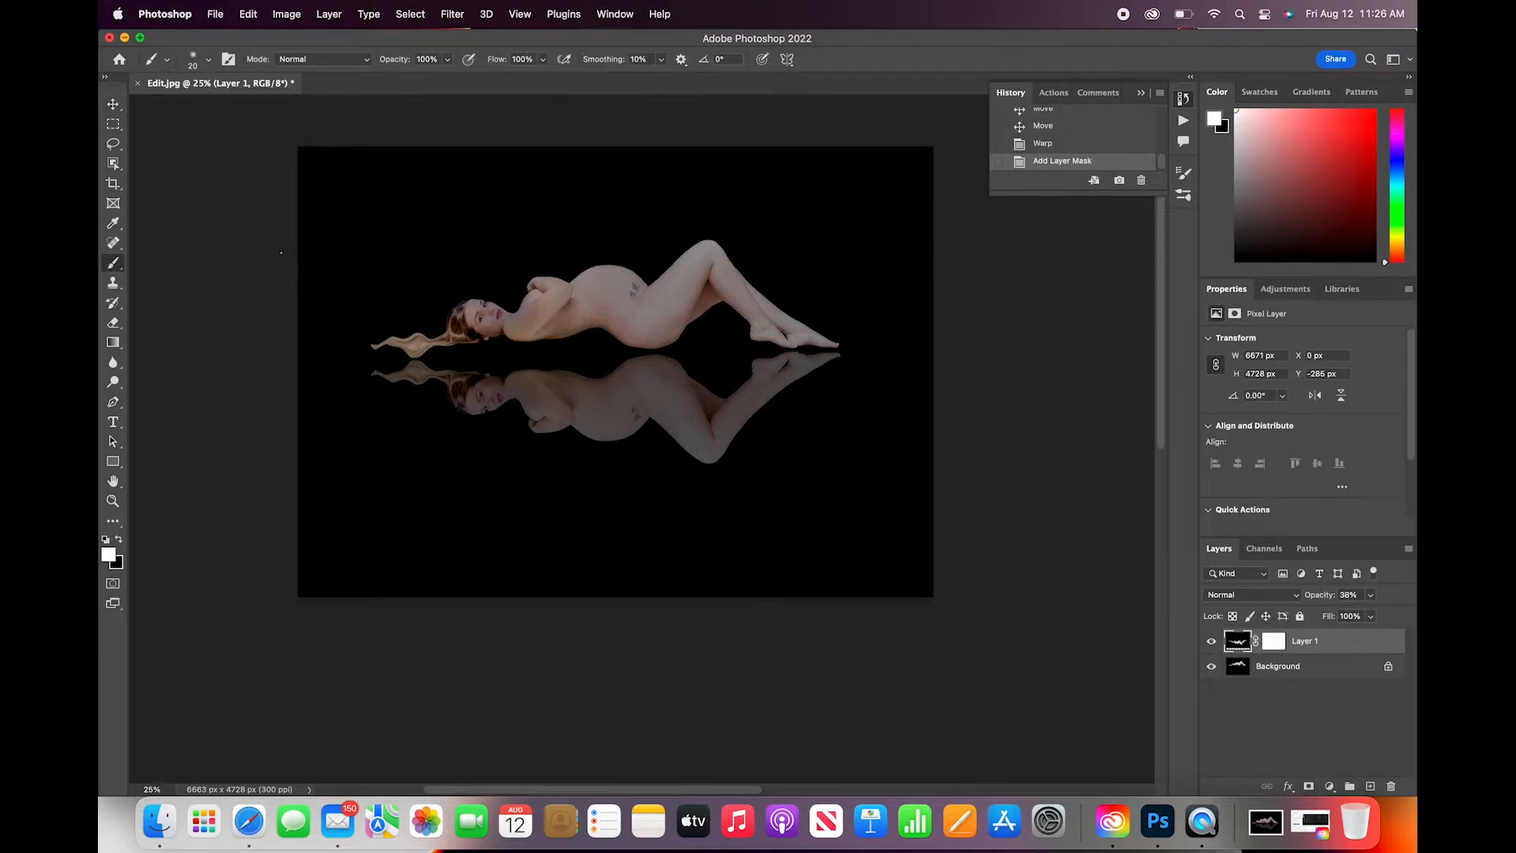
key("super+equal")
key("bracketright")
key("bracketright")
key("bracketright")
key("bracketright")
key("bracketright")
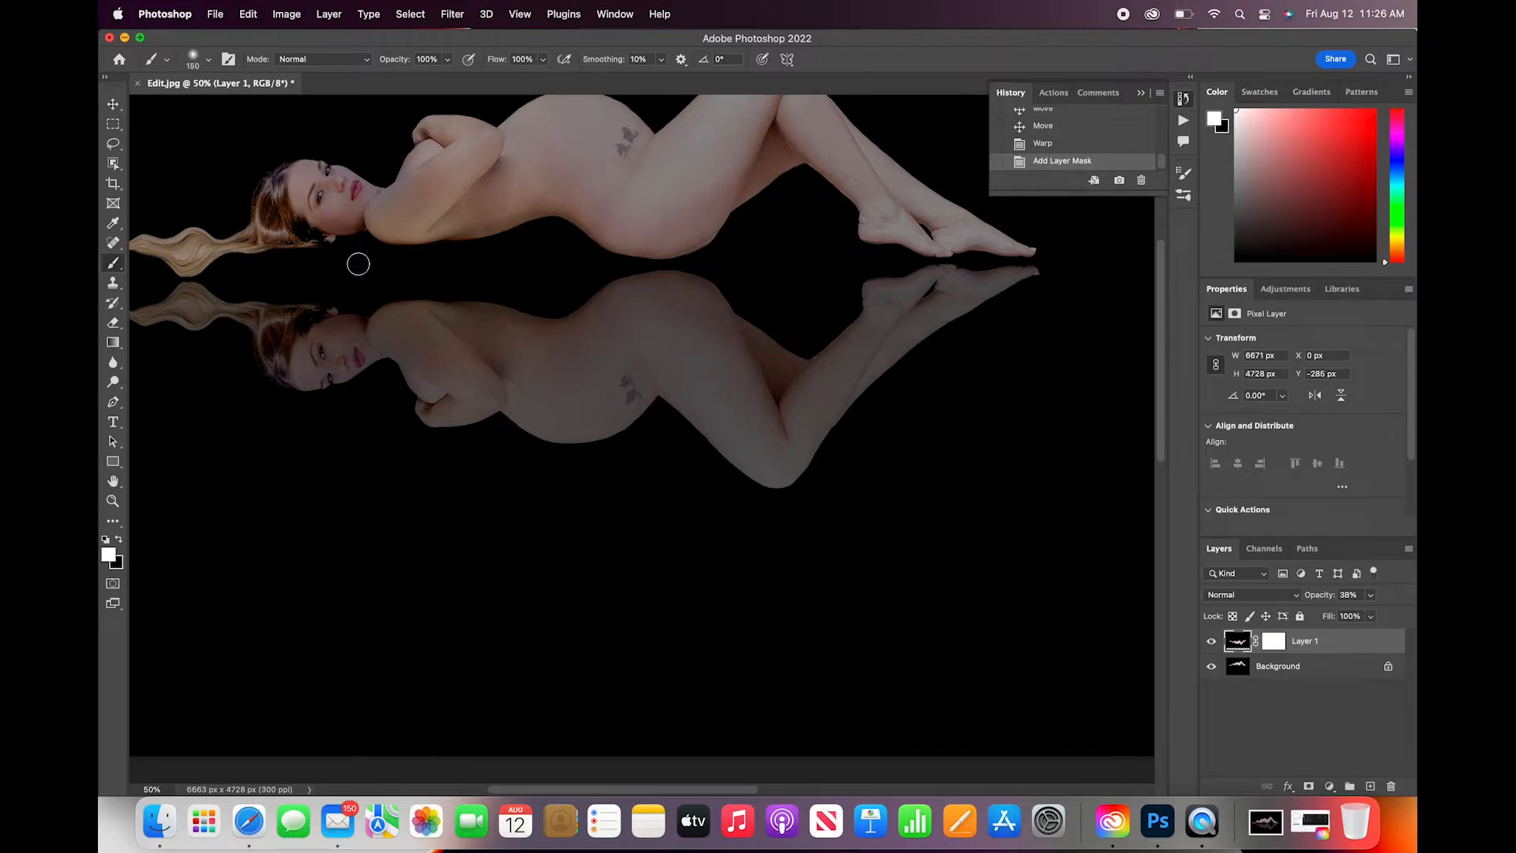
- Raise the reflection layer to 100% opacity for comparison, and settle it at 37%
scroll(357, 263, "up", 5)
scroll(357, 264, "left", 4)
key("super+minus")
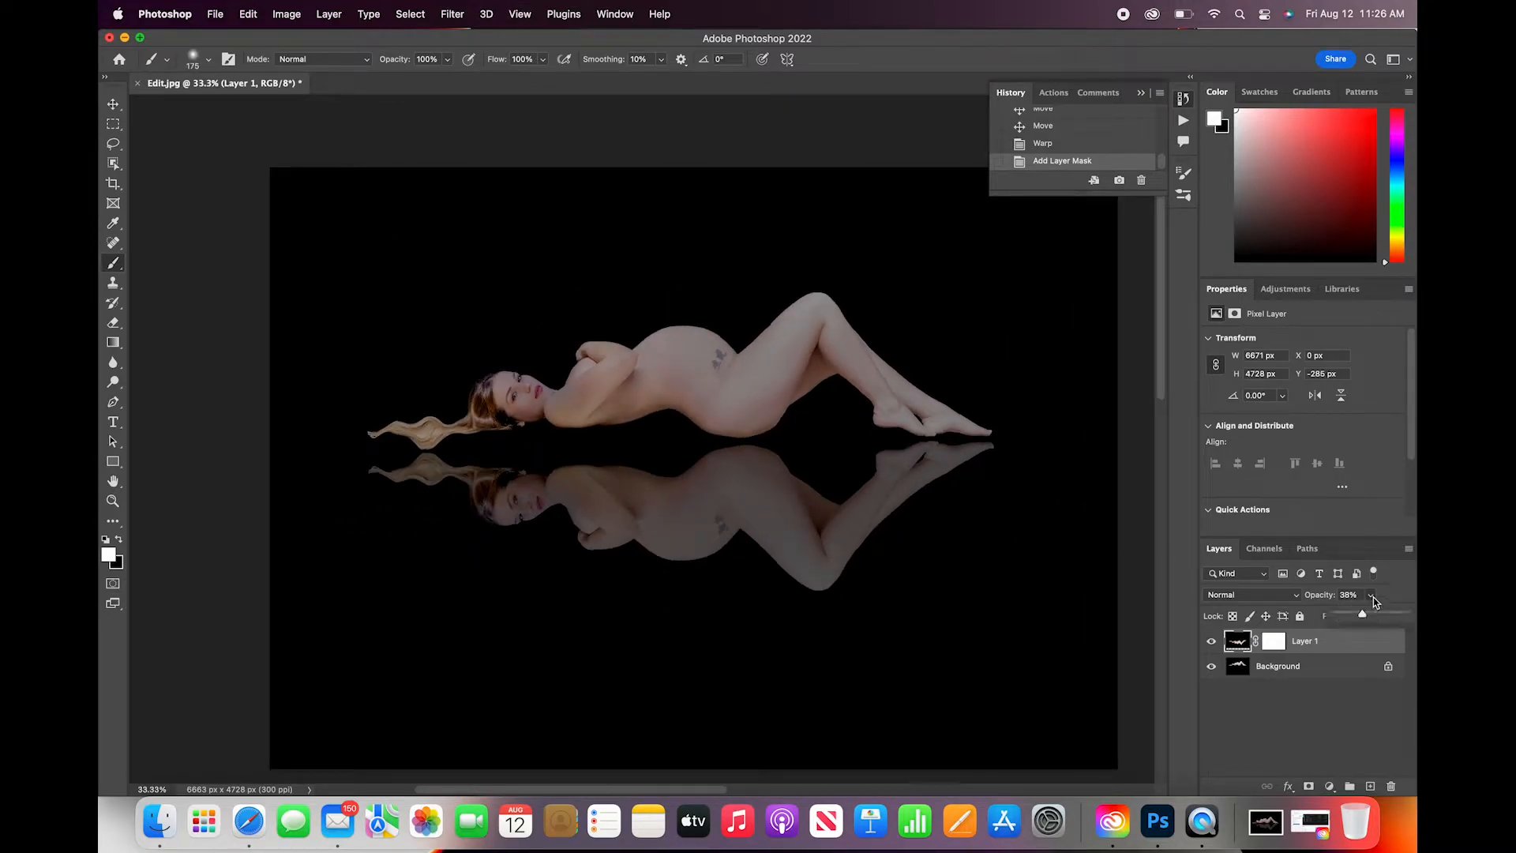
left_click_drag(1362, 615, 1414, 621)
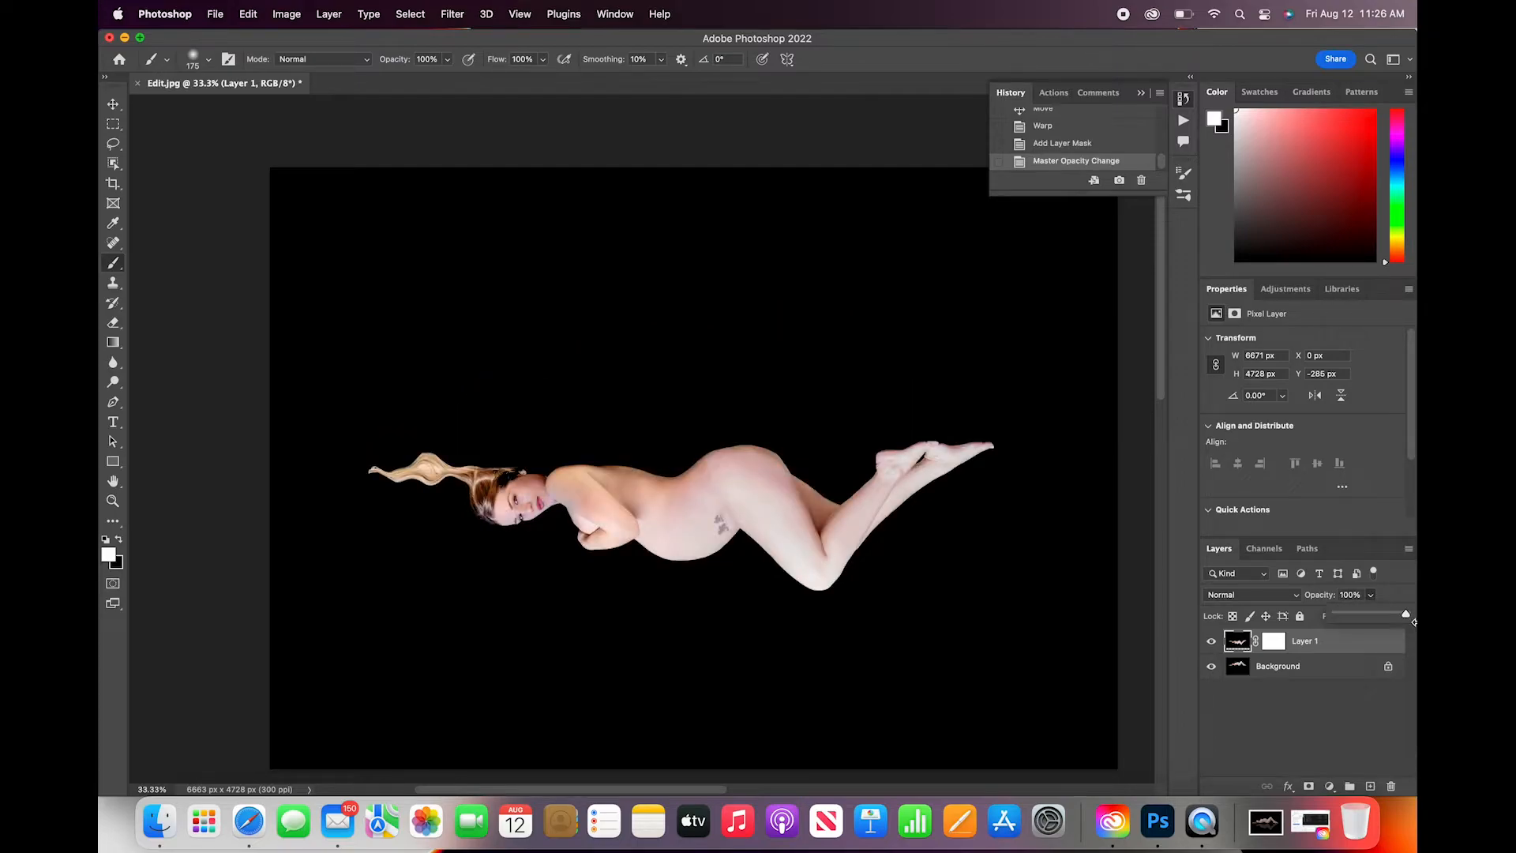
left_click(1363, 617)
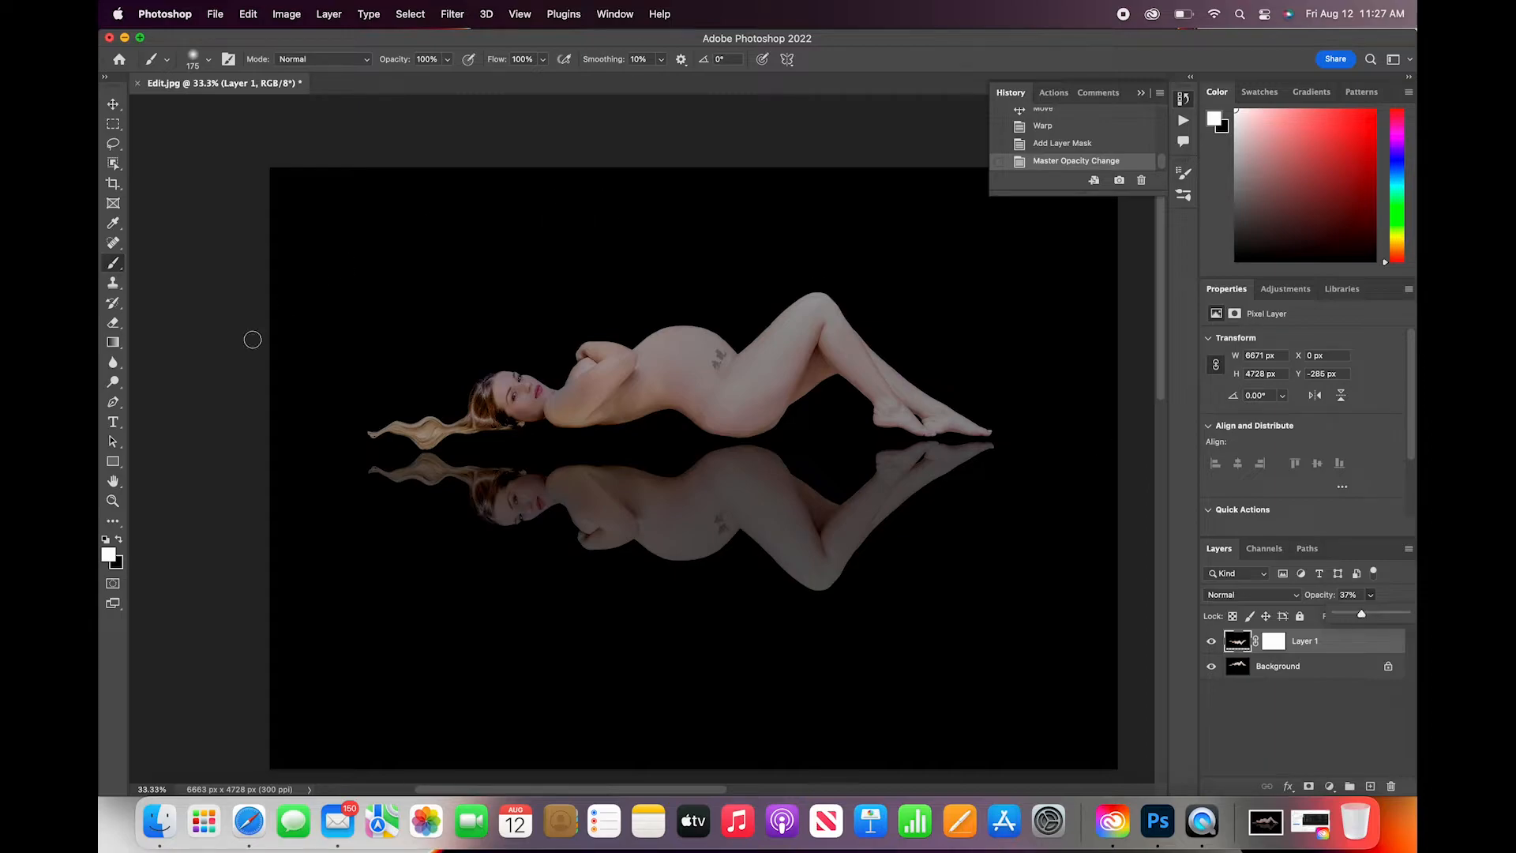
- Try to brush over the subject's hair and head with a 300 px white brush on the reflection layer
key("bracketright")
key("bracketright")
key("bracketright")
mouse_move(375, 422)
left_mouse_down()
mouse_move(431, 430)
mouse_move(395, 405)
mouse_move(535, 406)
mouse_move(479, 337)
mouse_move(502, 382)
left_mouse_up()
- Undo both brush strokes by returning to the Master Opacity Change history state
left_click(249, 9)
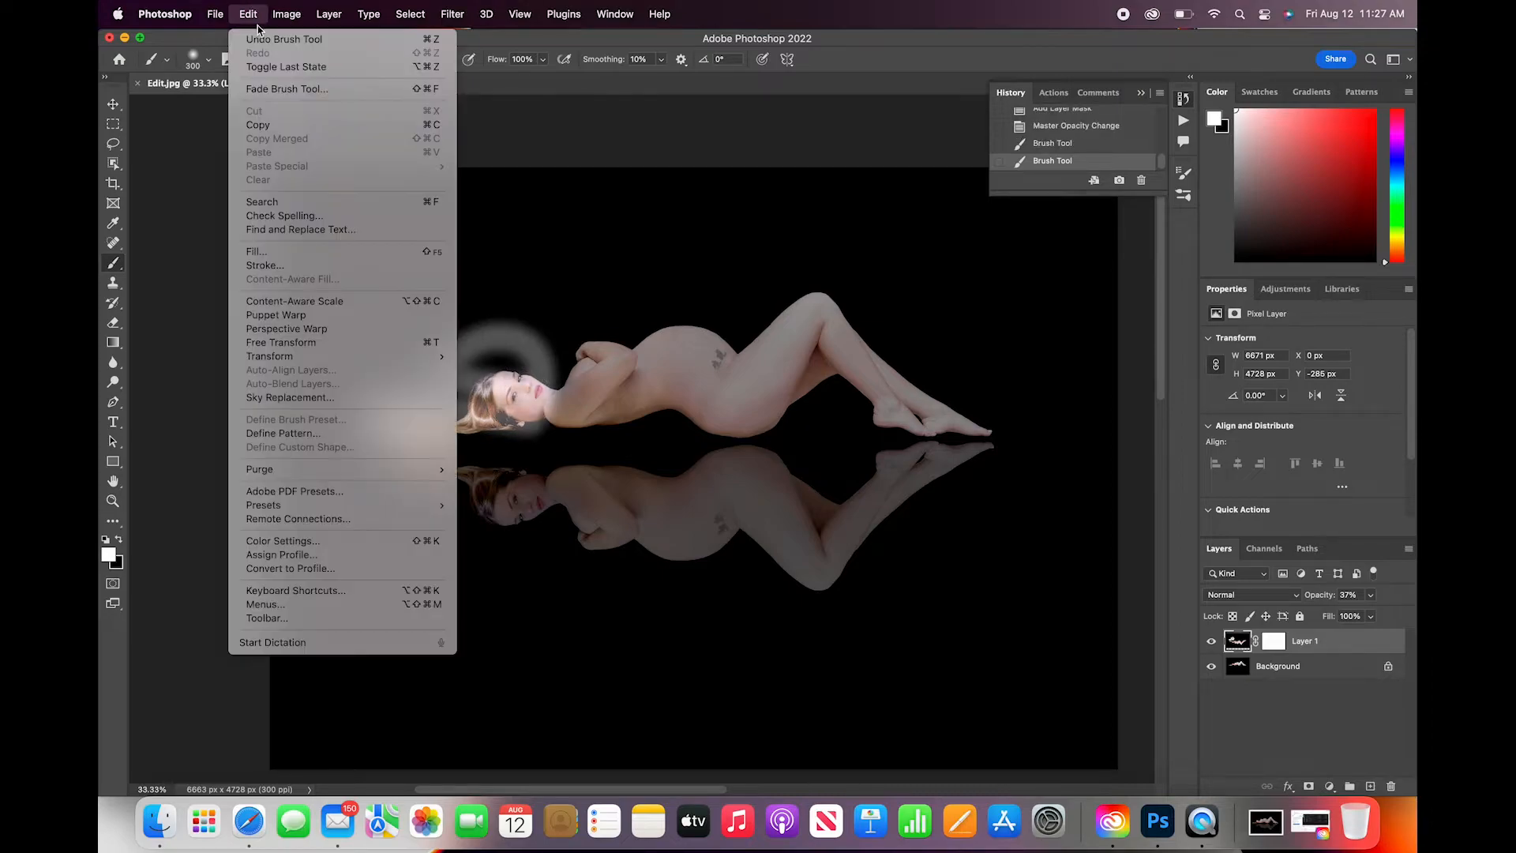
left_click(257, 36)
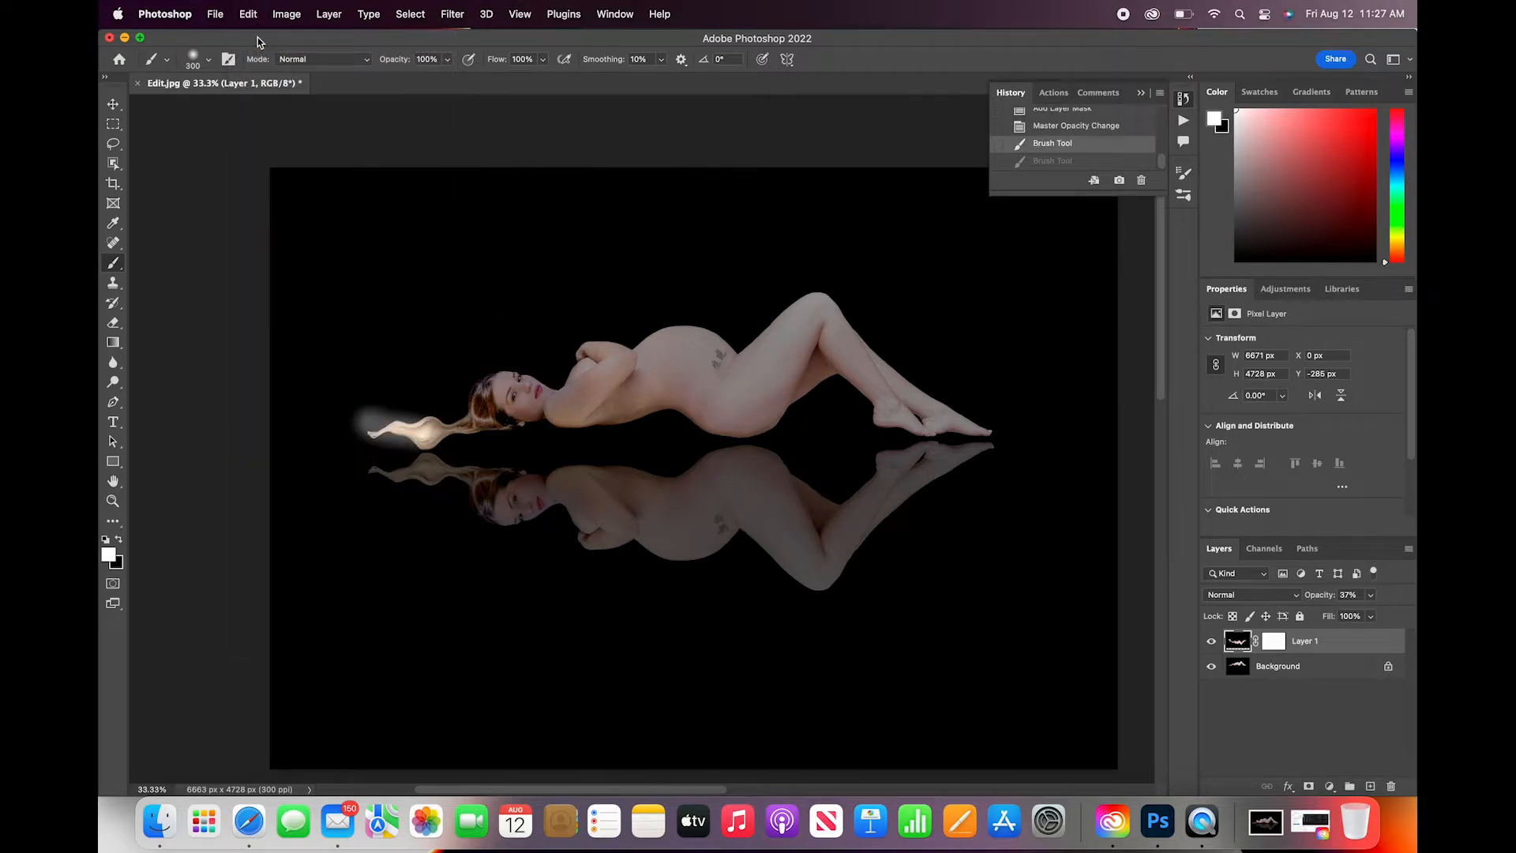
left_click(617, 13)
left_click(631, 93)
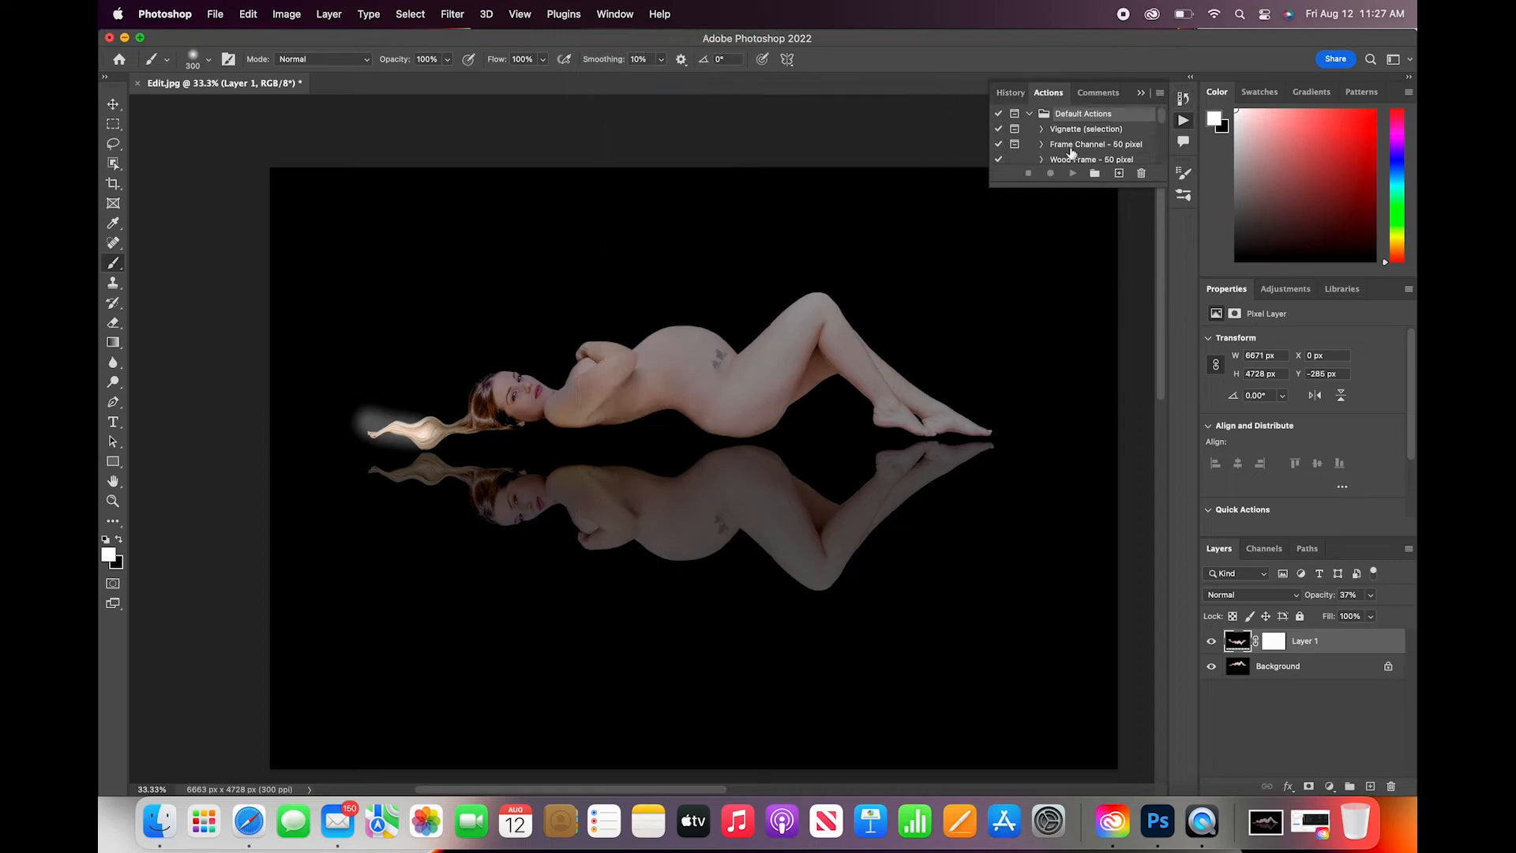
left_click(1010, 92)
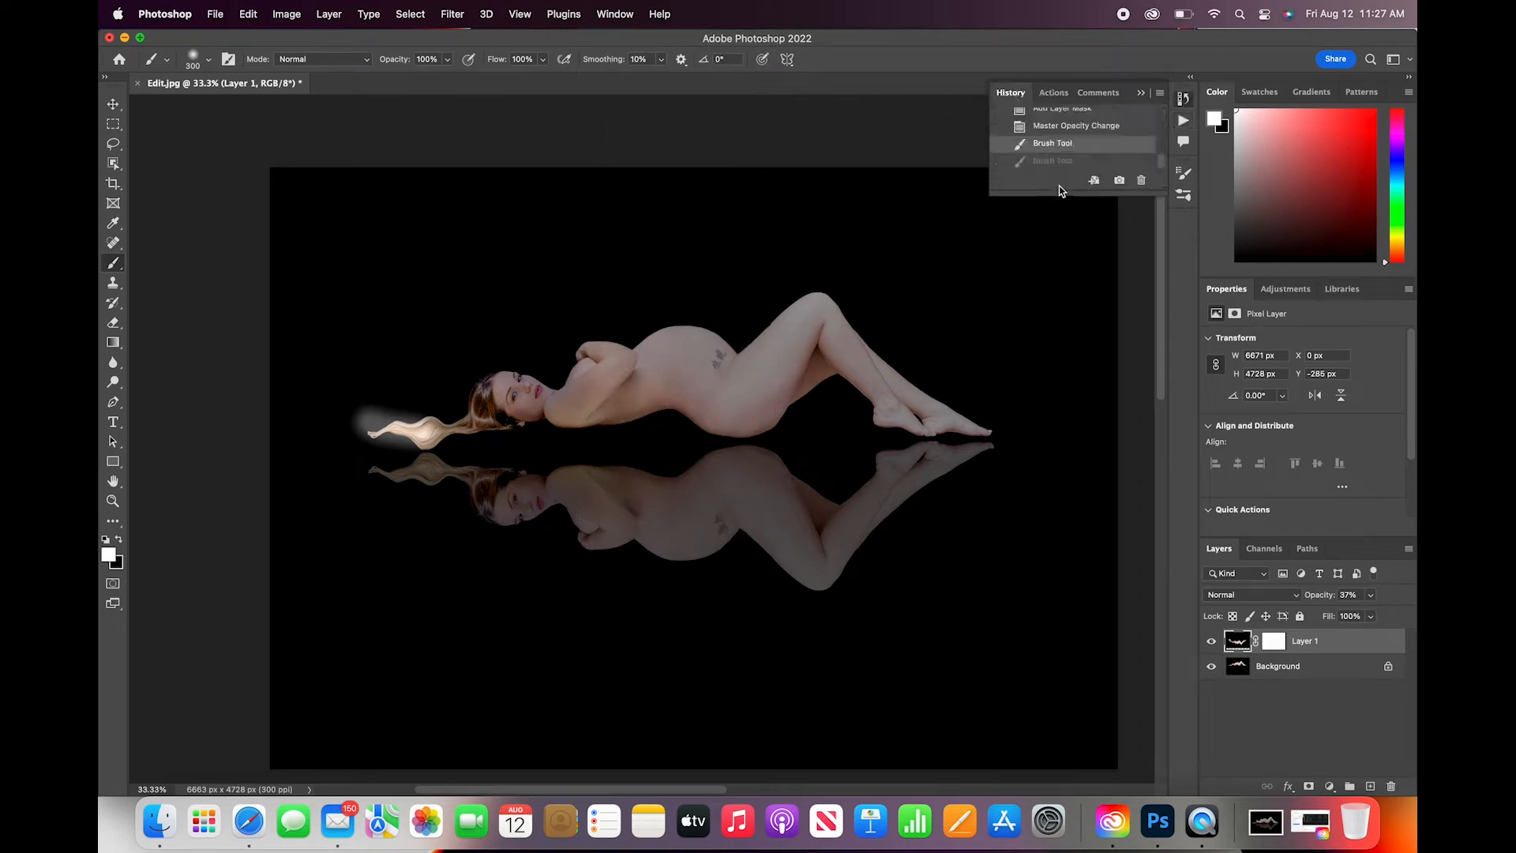
left_click(1050, 131)
- Target the reflection layer's mask and paint white over the subject's head and torso, reducing the brush to 200 px
left_click(1272, 642)
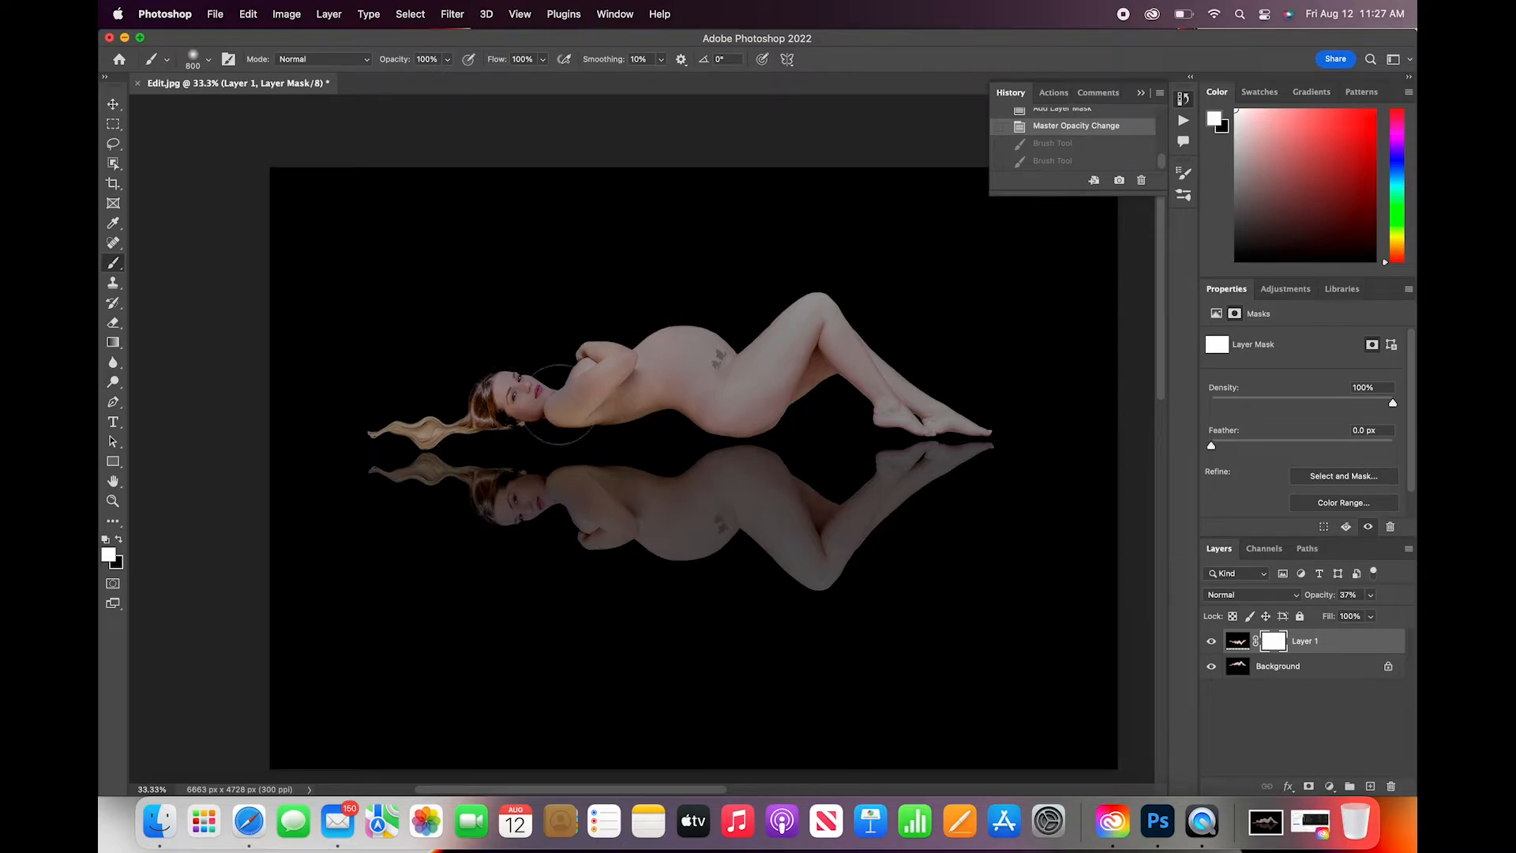
left_click(470, 391)
key("super+equal")
key("bracketleft")
key("bracketleft")
key("bracketleft")
key("bracketleft")
key("bracketleft")
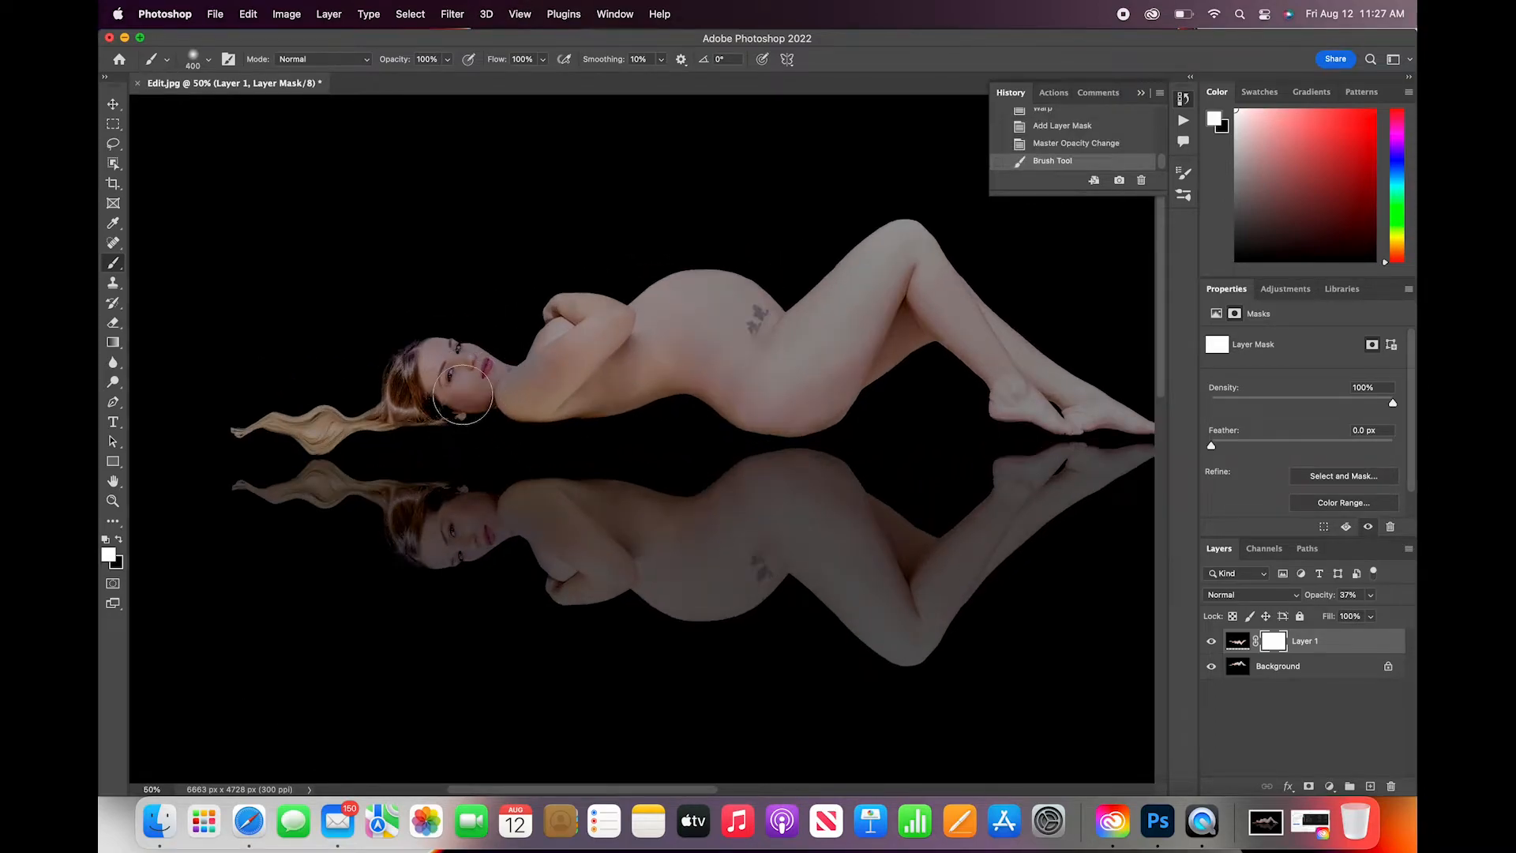
key("bracketleft")
key("bracketleft")
mouse_move(448, 377)
left_mouse_down()
mouse_move(537, 411)
mouse_move(587, 393)
mouse_move(551, 419)
mouse_move(685, 388)
left_mouse_up()
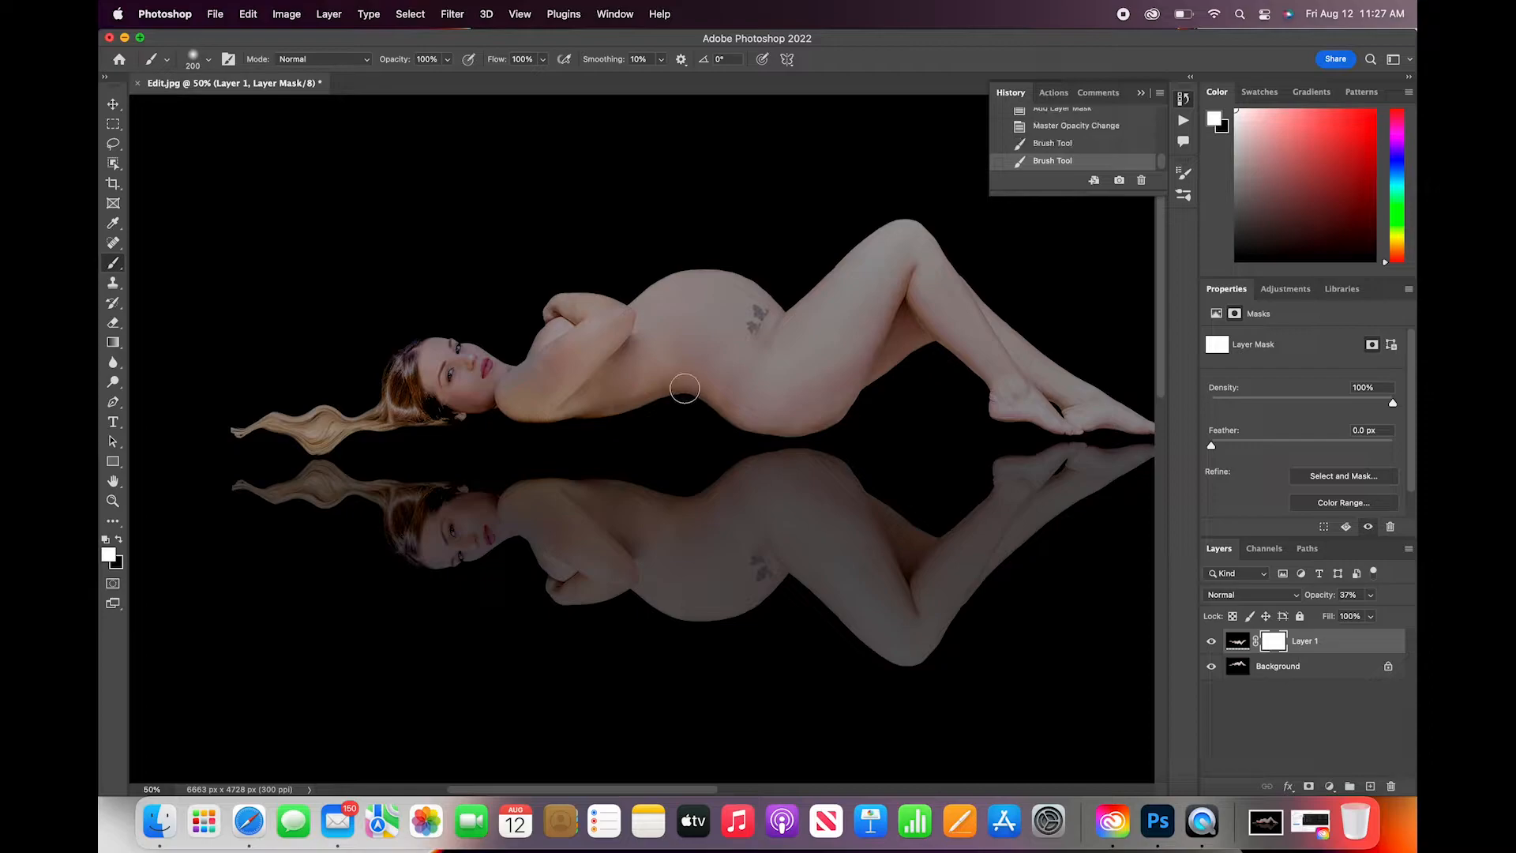
- Dab white on the mask at the bent knee and with a 500 px brush at the hair's end, and return the brush to 200 px
left_click(928, 299)
key("super+minus")
key("bracketright")
key("bracketright")
key("bracketright")
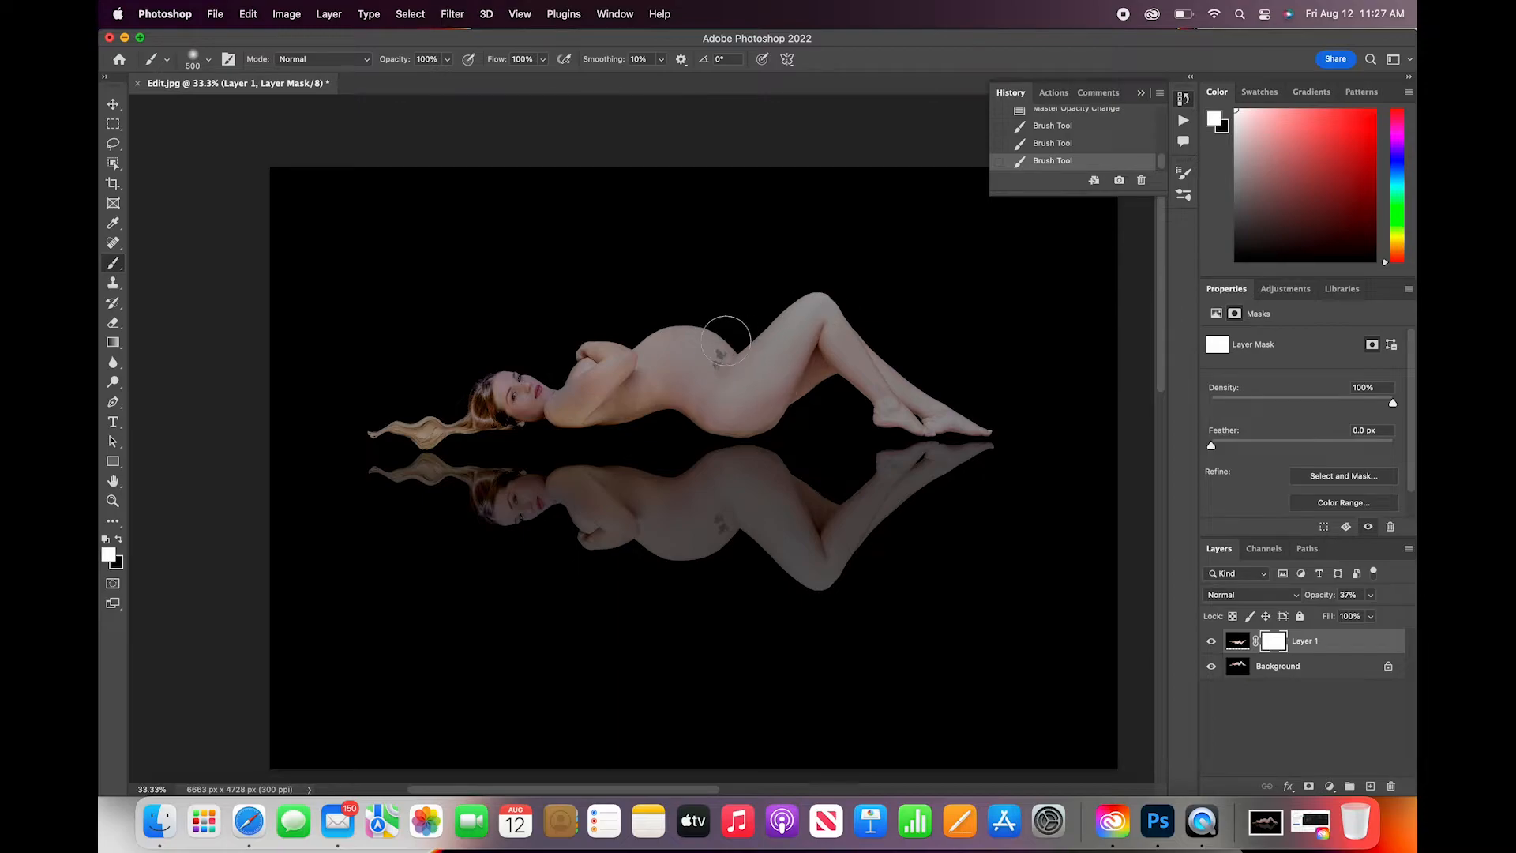
left_click(367, 422)
key("bracketleft")
key("bracketleft")
- Target the reflection layer's image instead of its mask, start a Warp, and pull the reflected feet and hip up toward the body
key("super+plus")
key("super+plus")
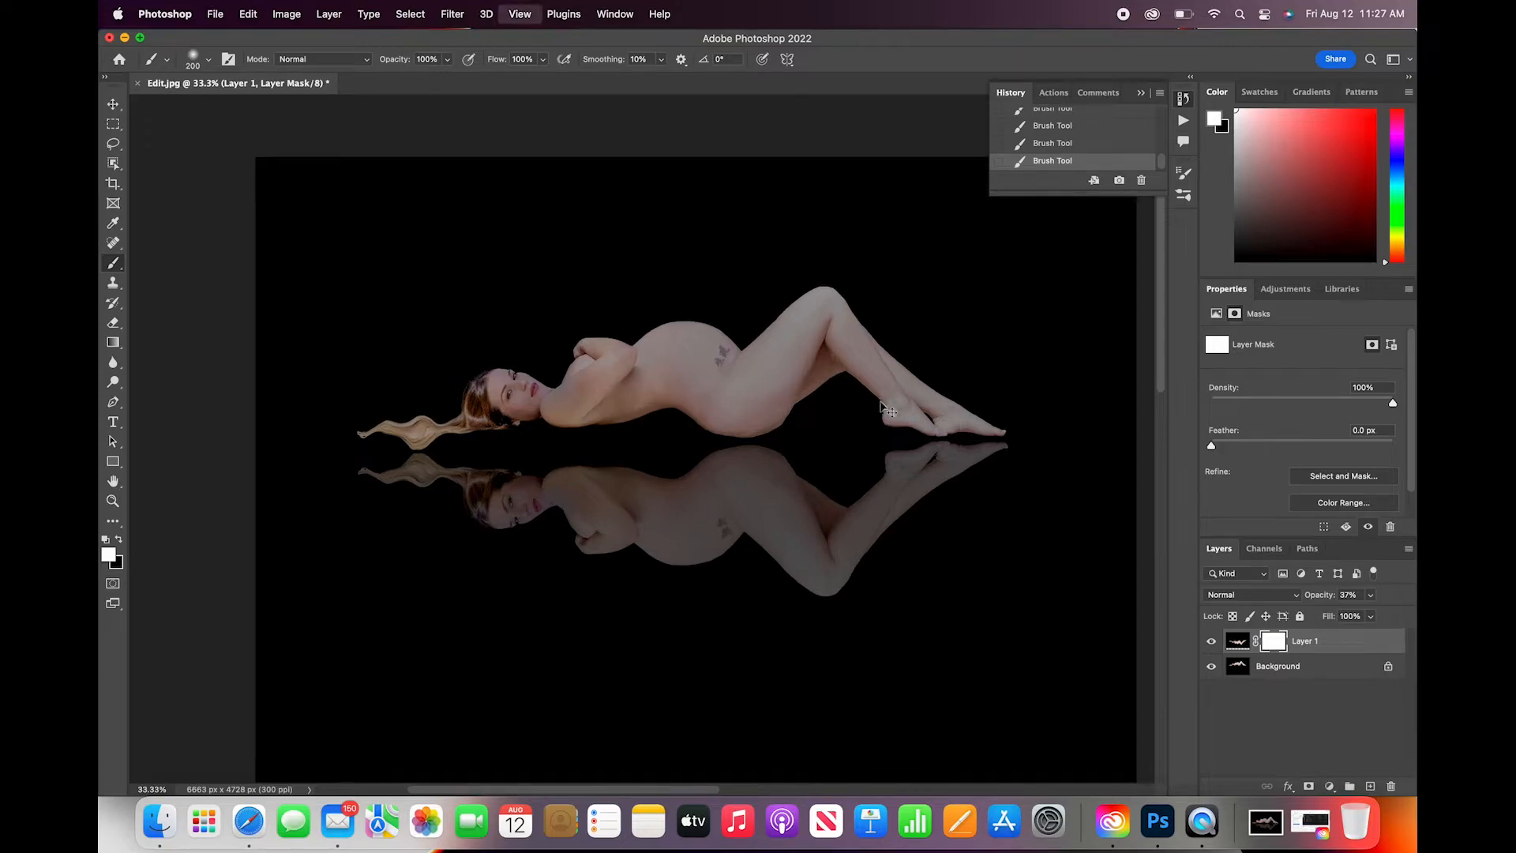
scroll(880, 401, "right", 4)
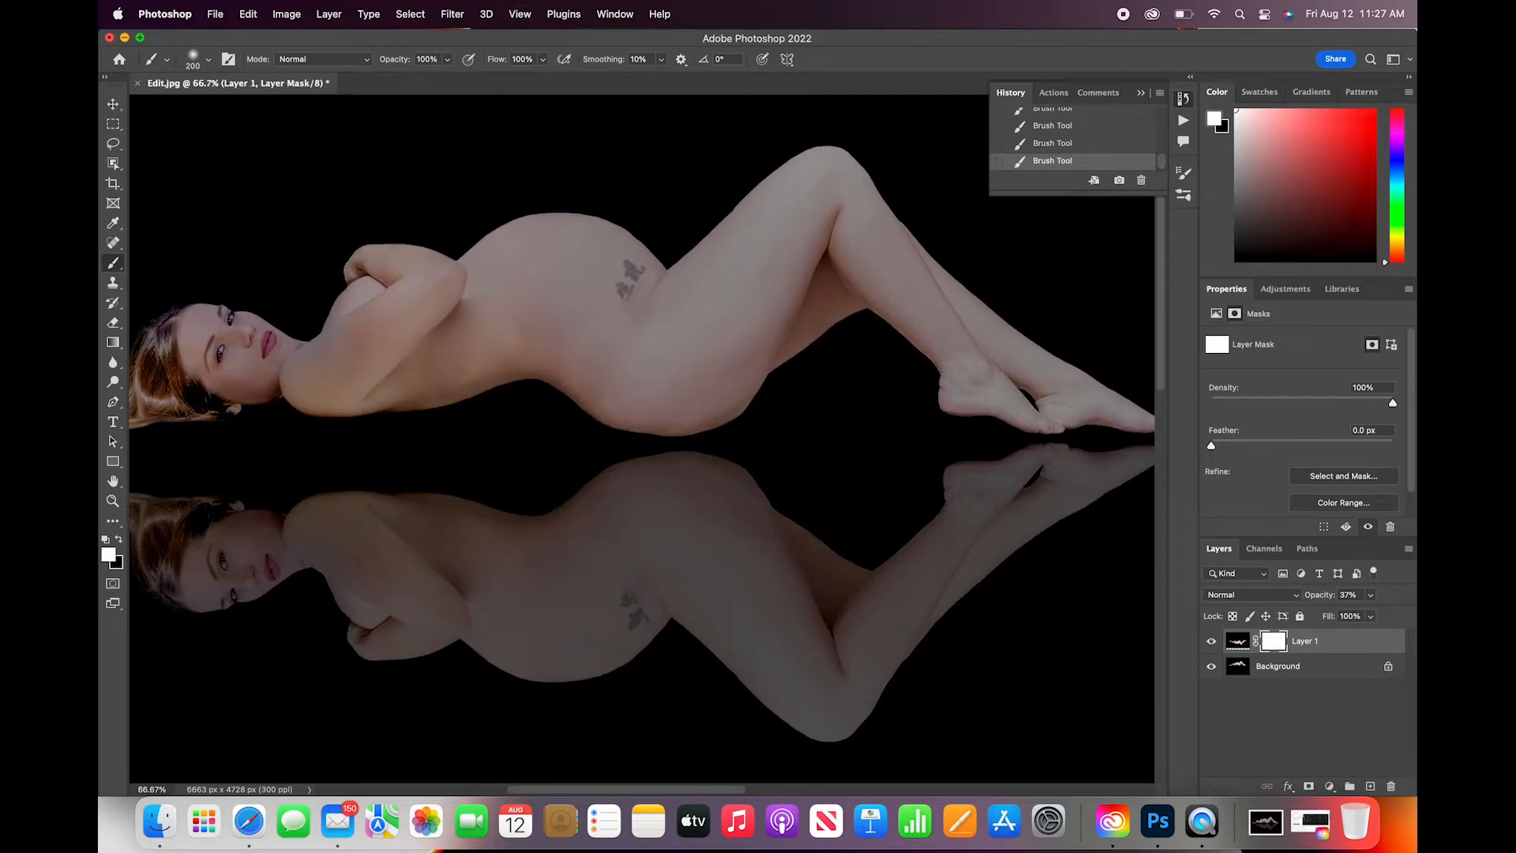
scroll(948, 391, "right", 3)
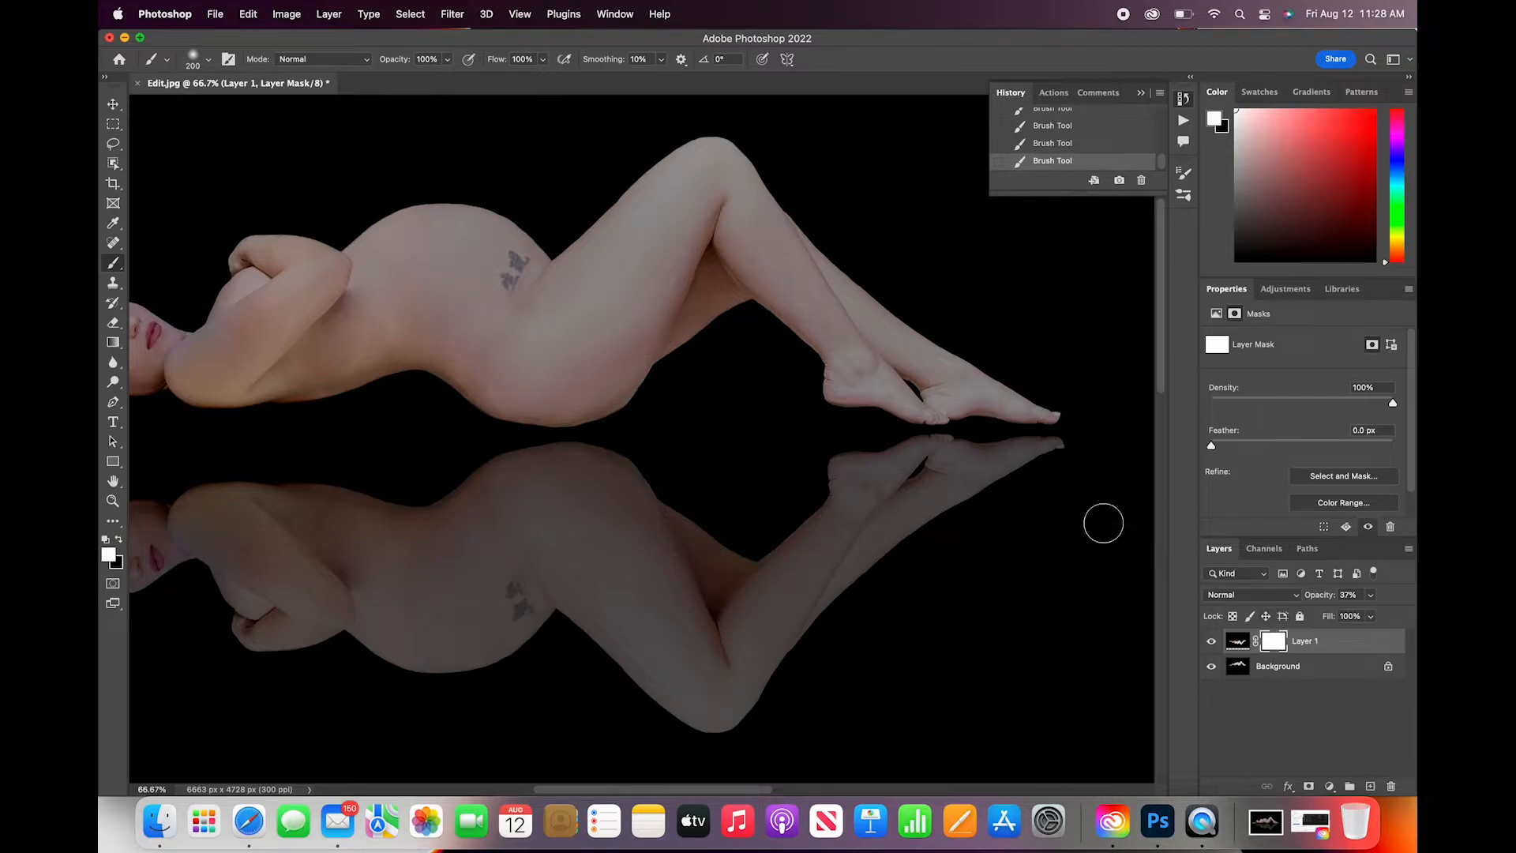
left_click(1237, 642)
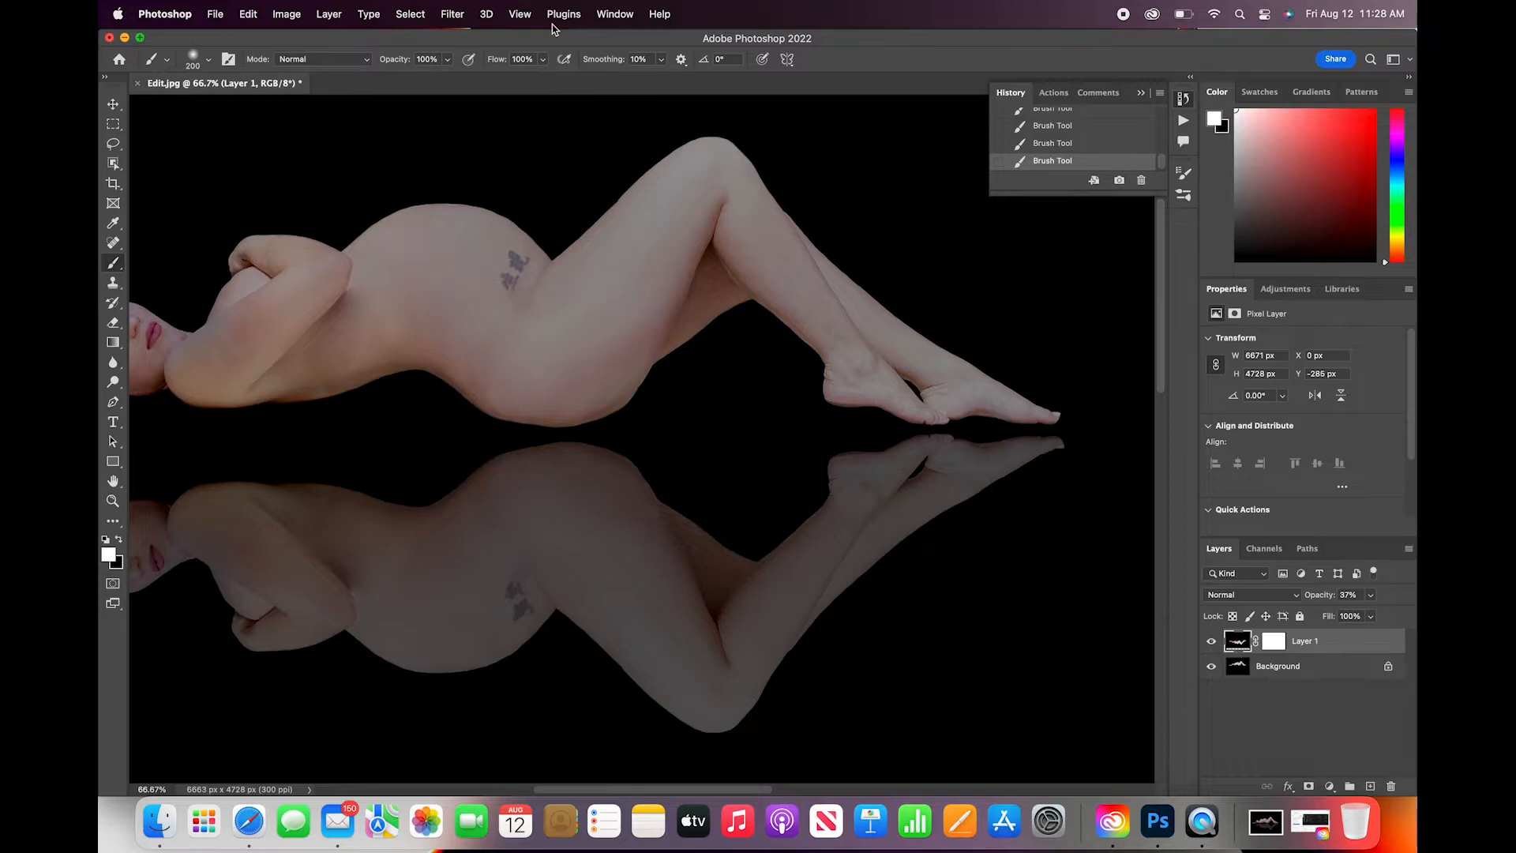
left_click(246, 12)
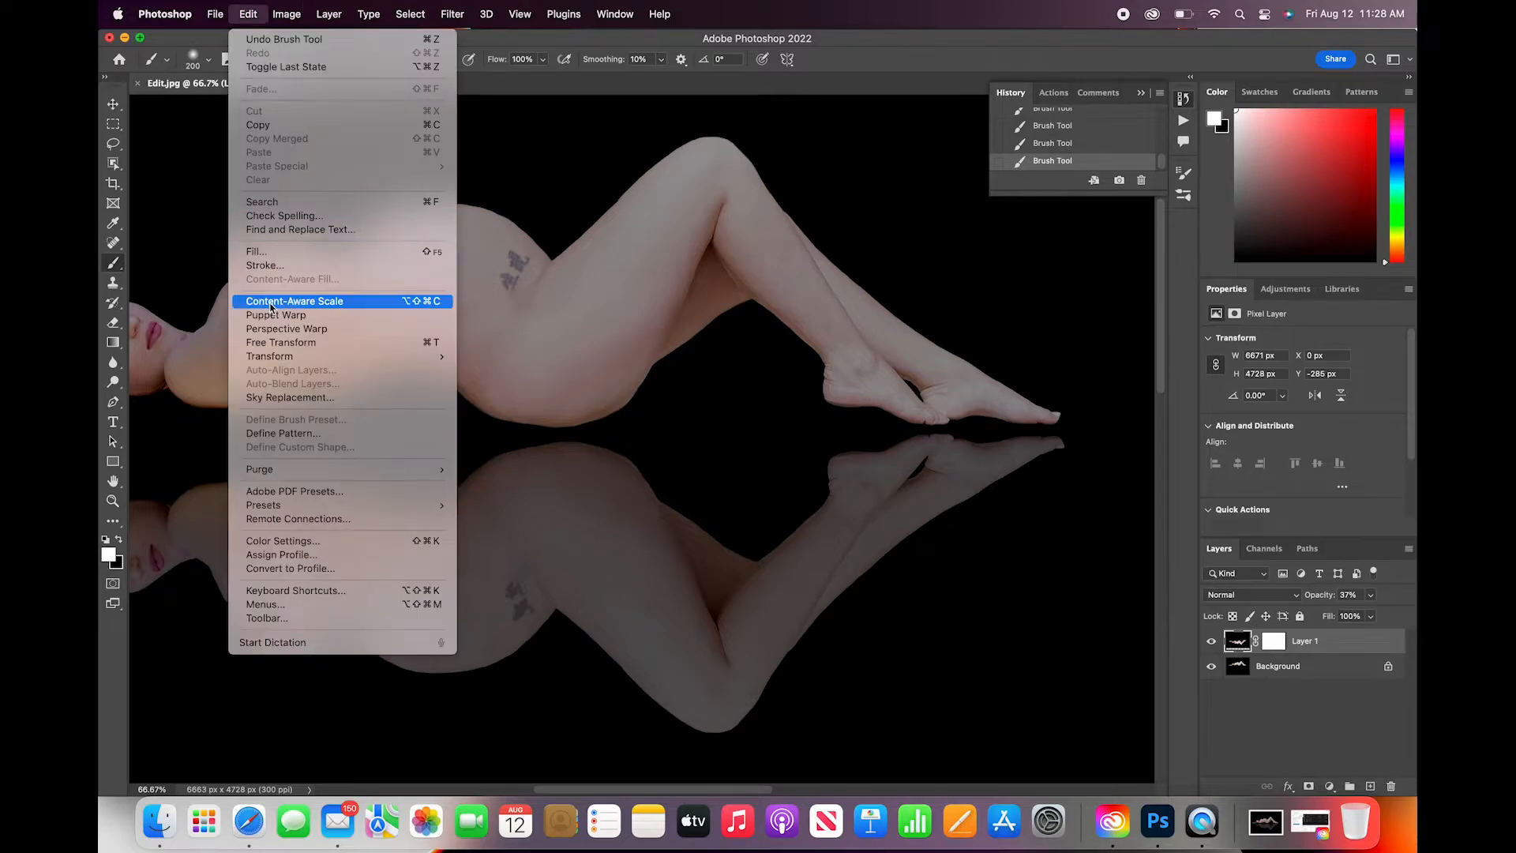
mouse_move(288, 358)
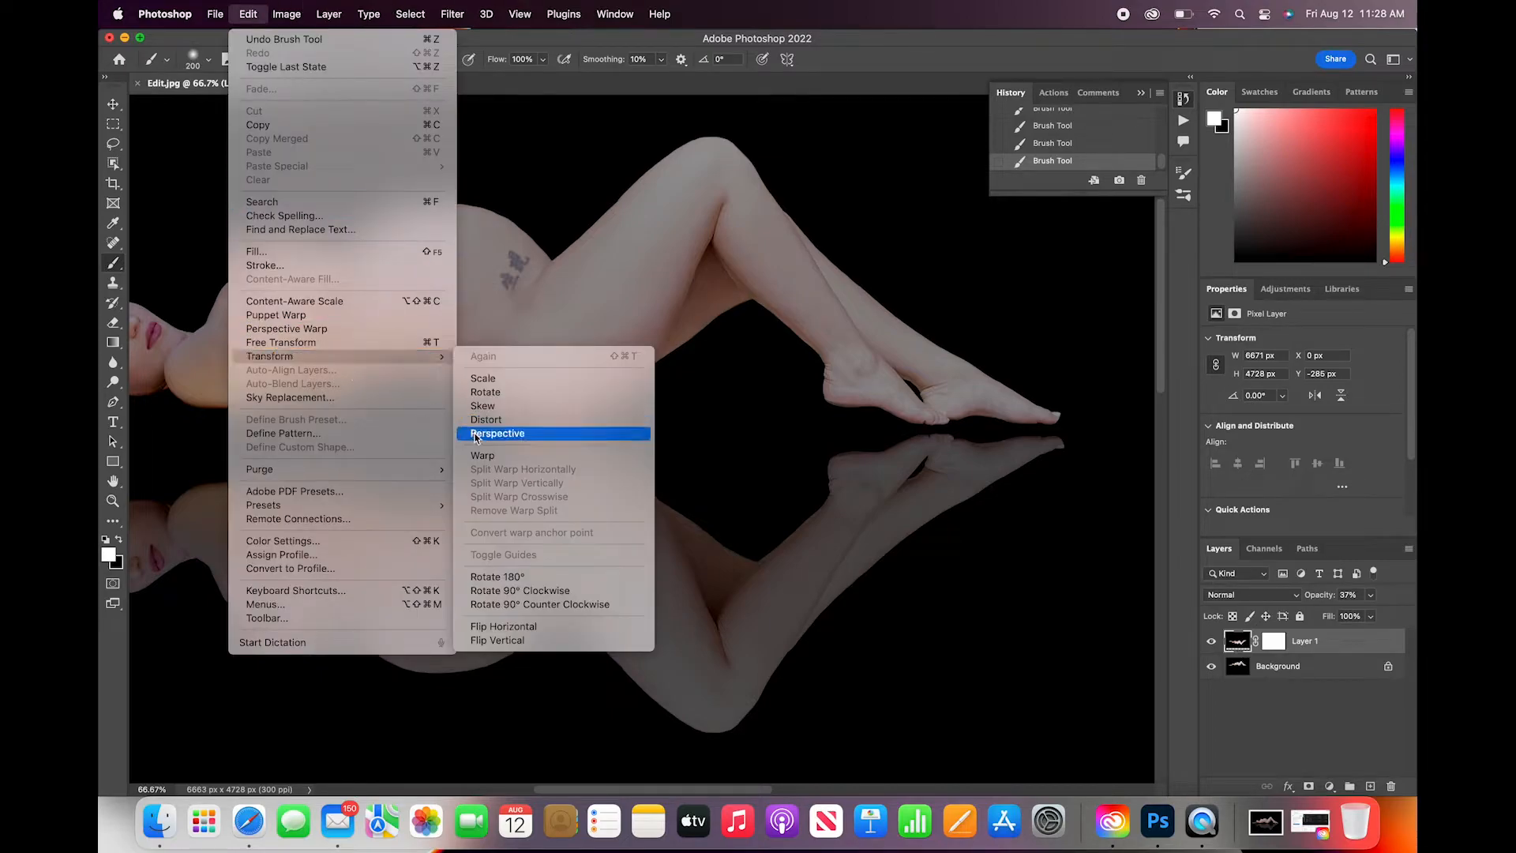
left_click(483, 456)
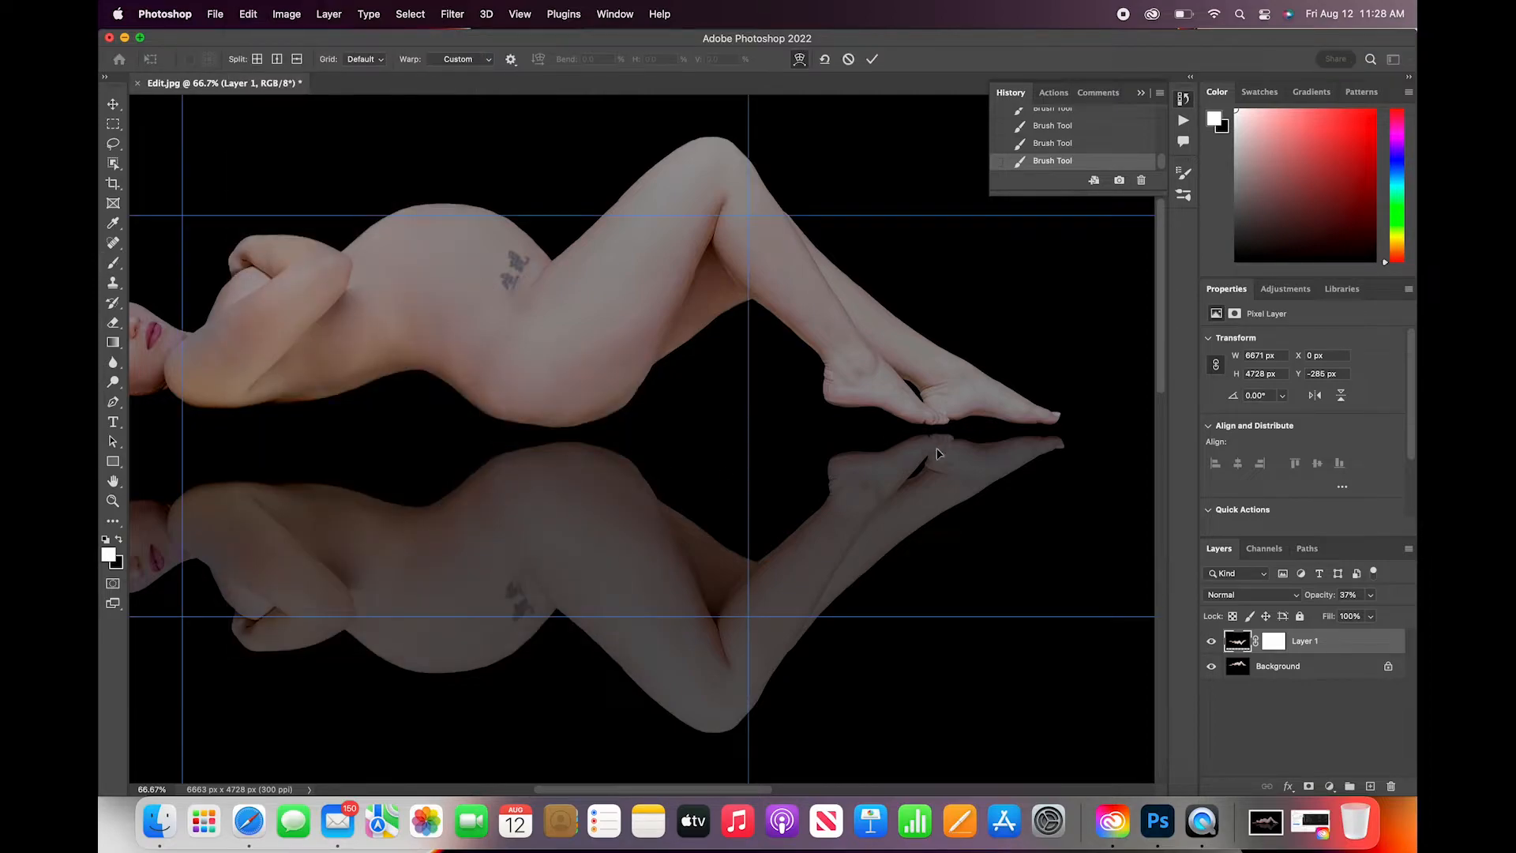
left_click_drag(947, 438, 945, 431)
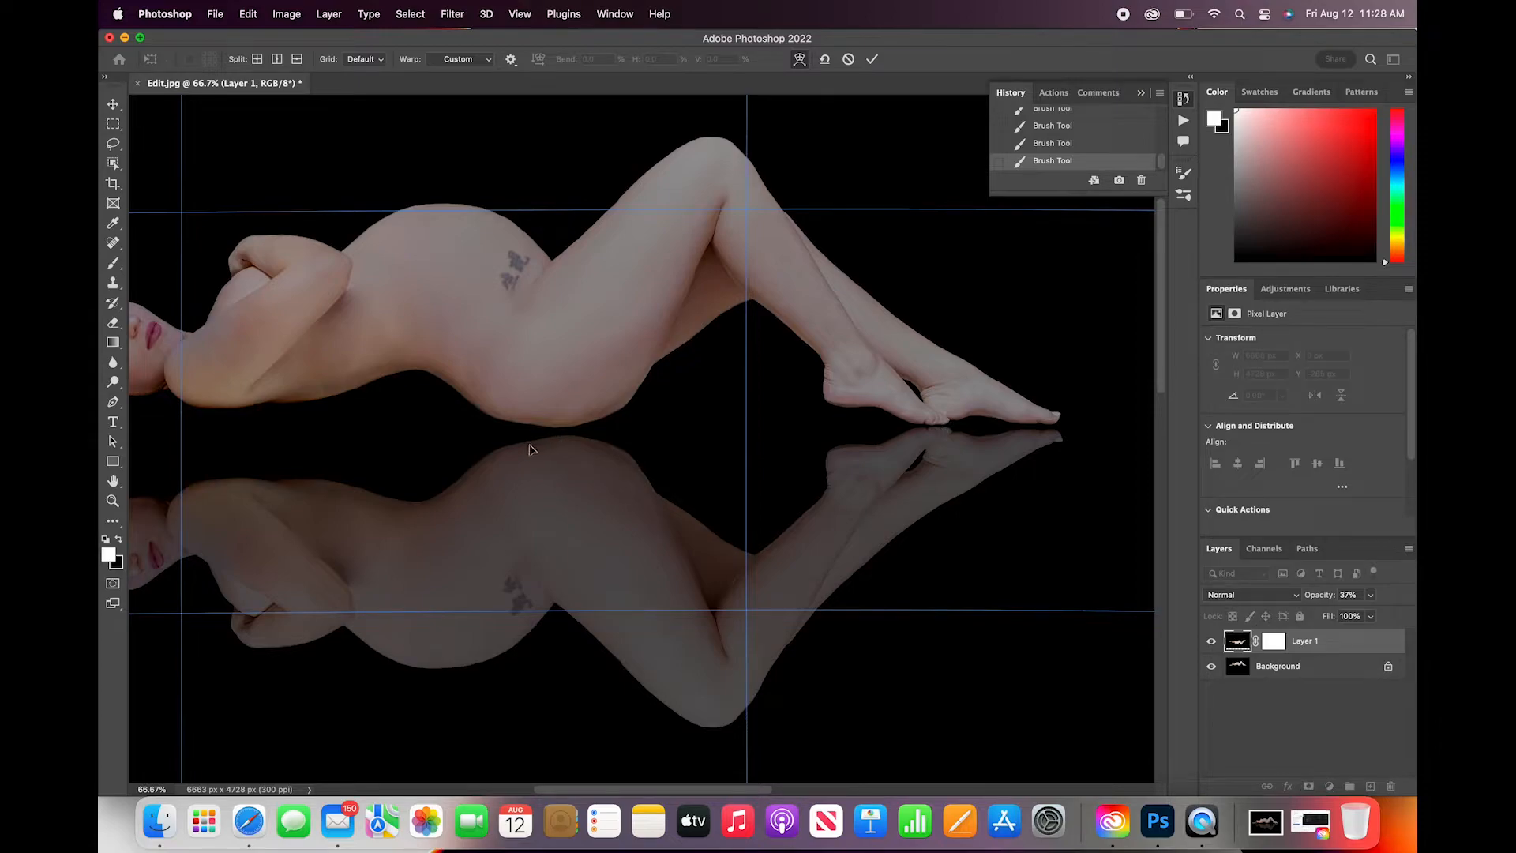
left_click_drag(530, 448, 532, 443)
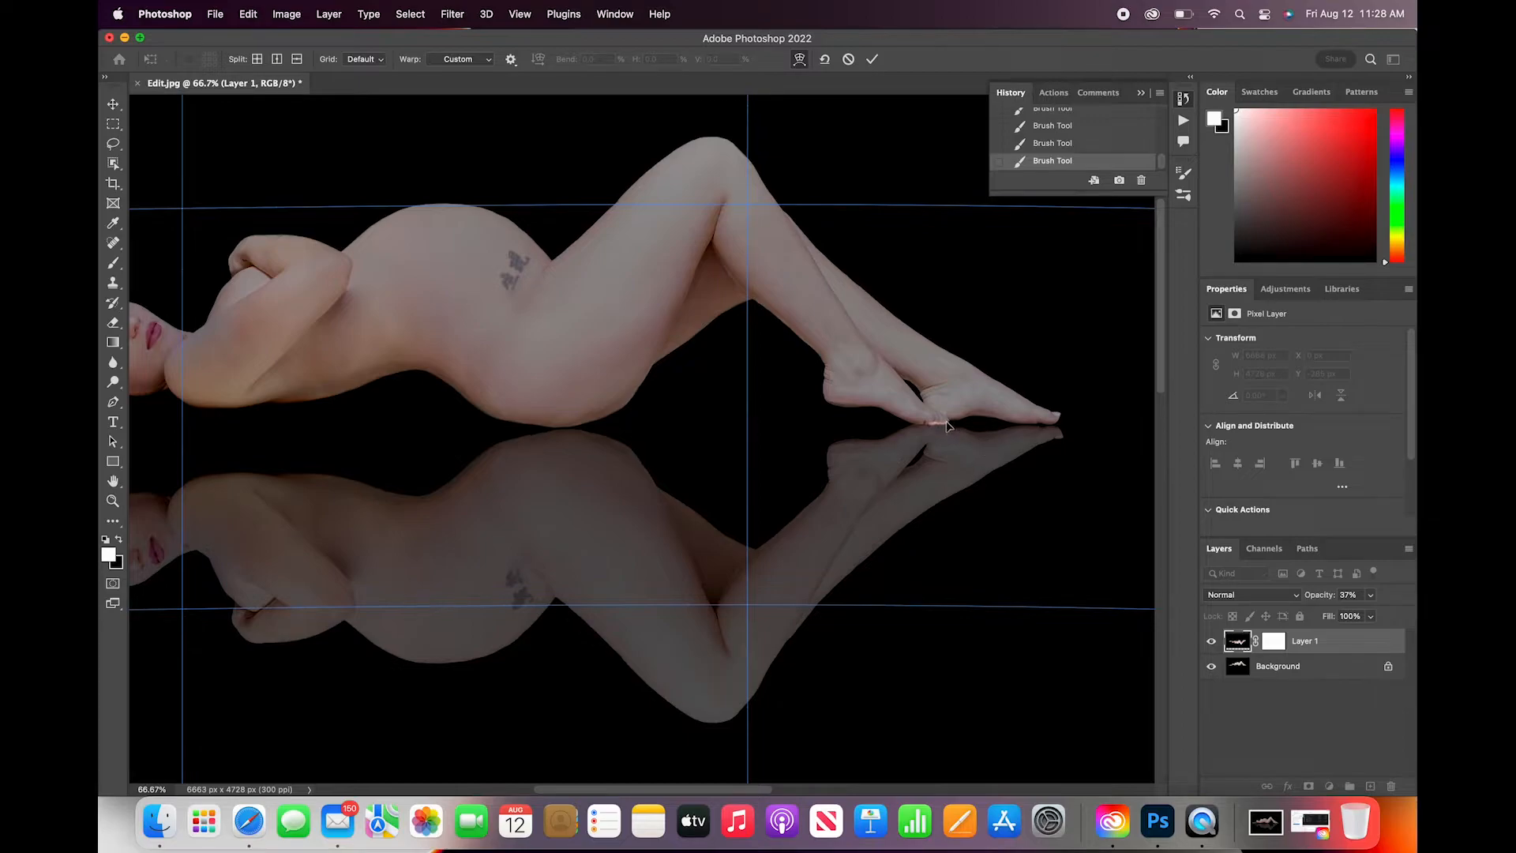
- Fine-tune the warp at the reflected toes, hip and waist so the contact points line up, and apply it
left_click_drag(947, 427, 945, 431)
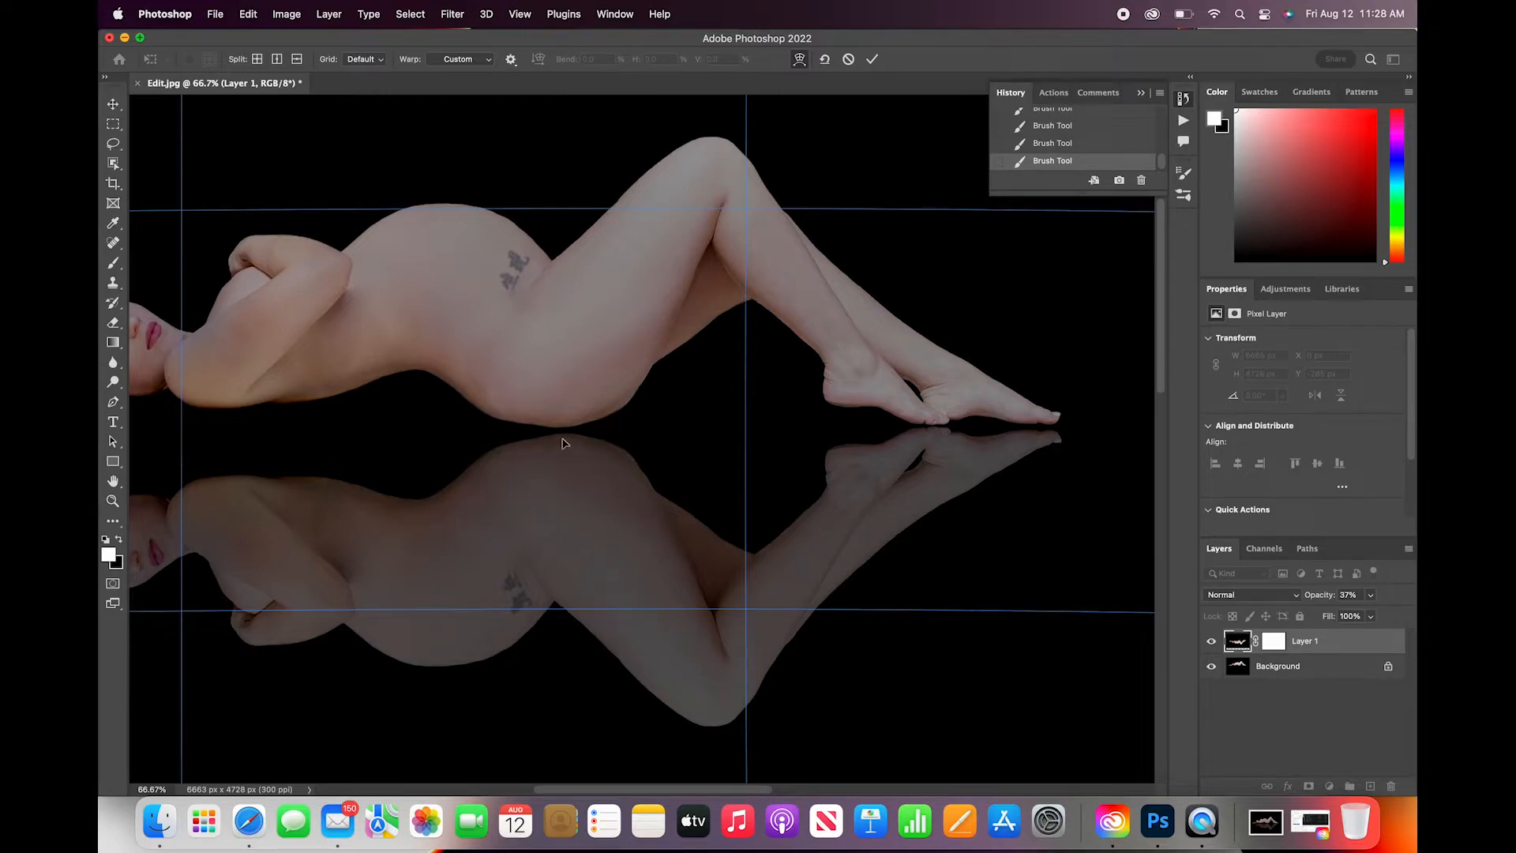
left_click_drag(562, 439, 562, 439)
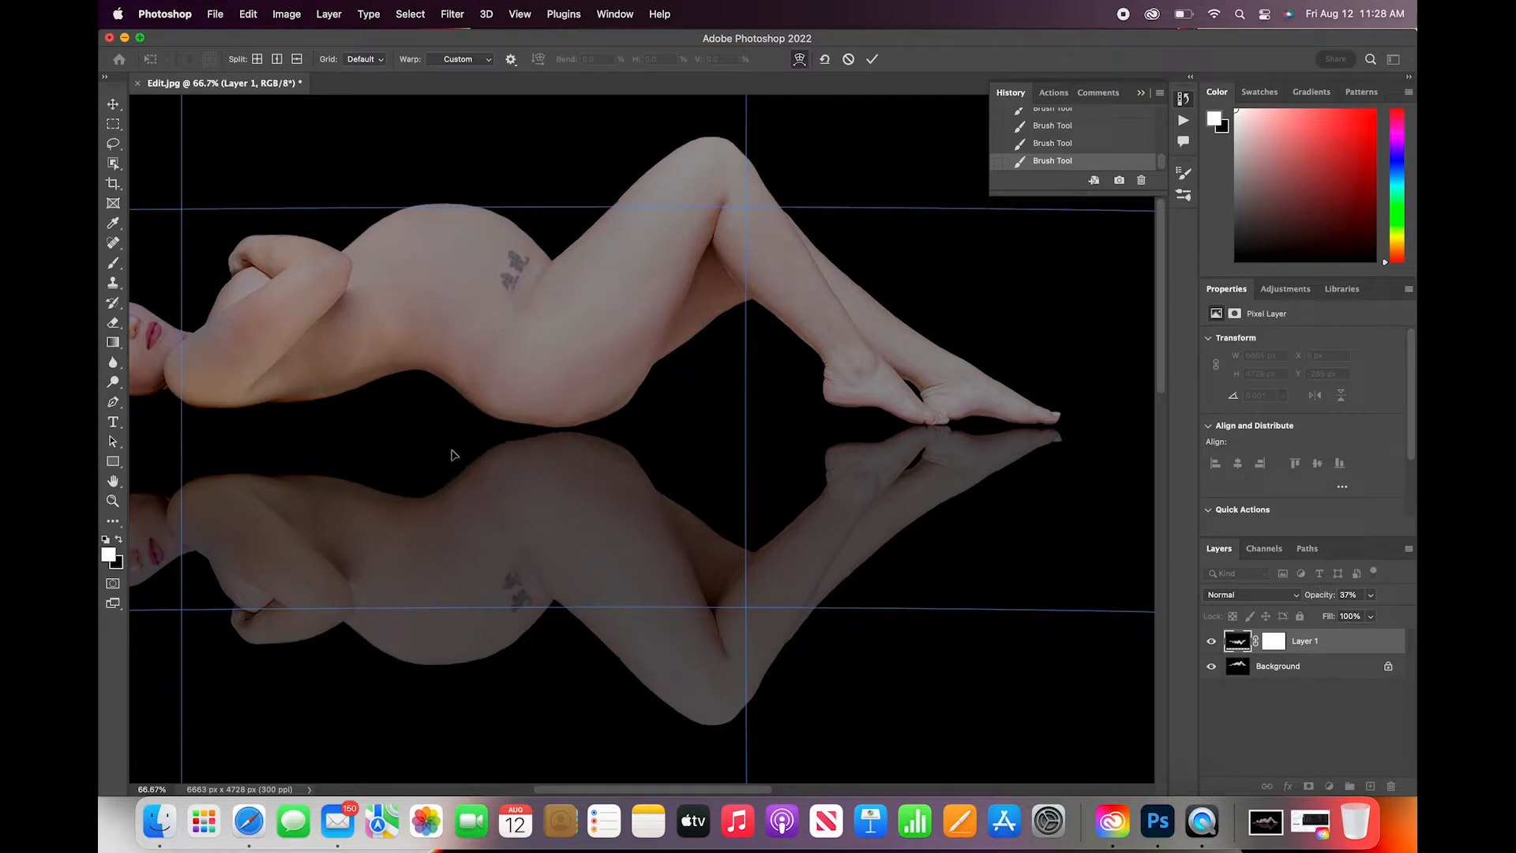
left_click_drag(454, 450, 456, 452)
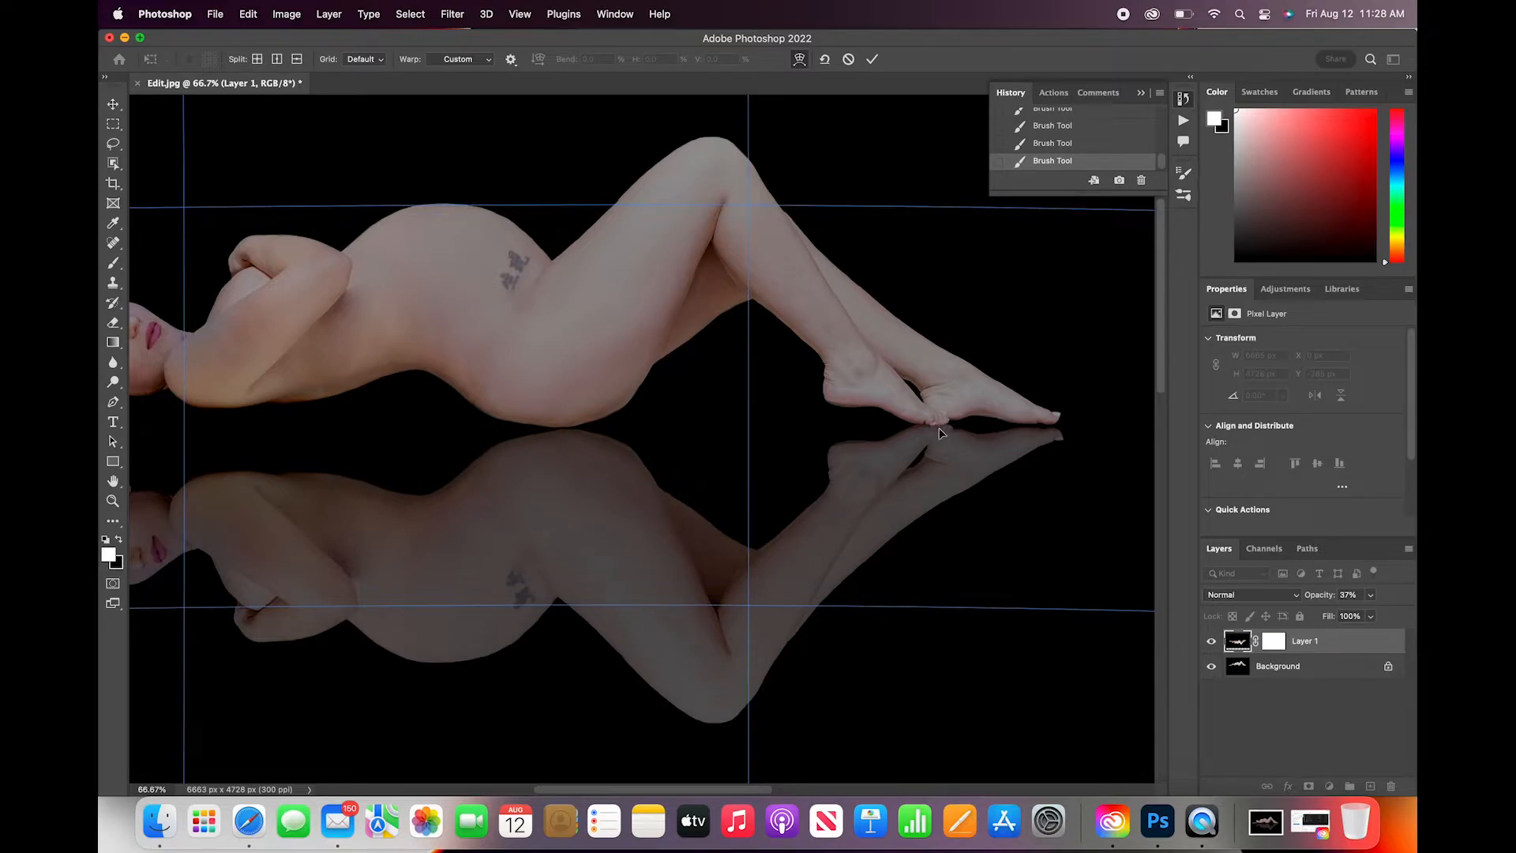
left_click_drag(939, 432, 939, 431)
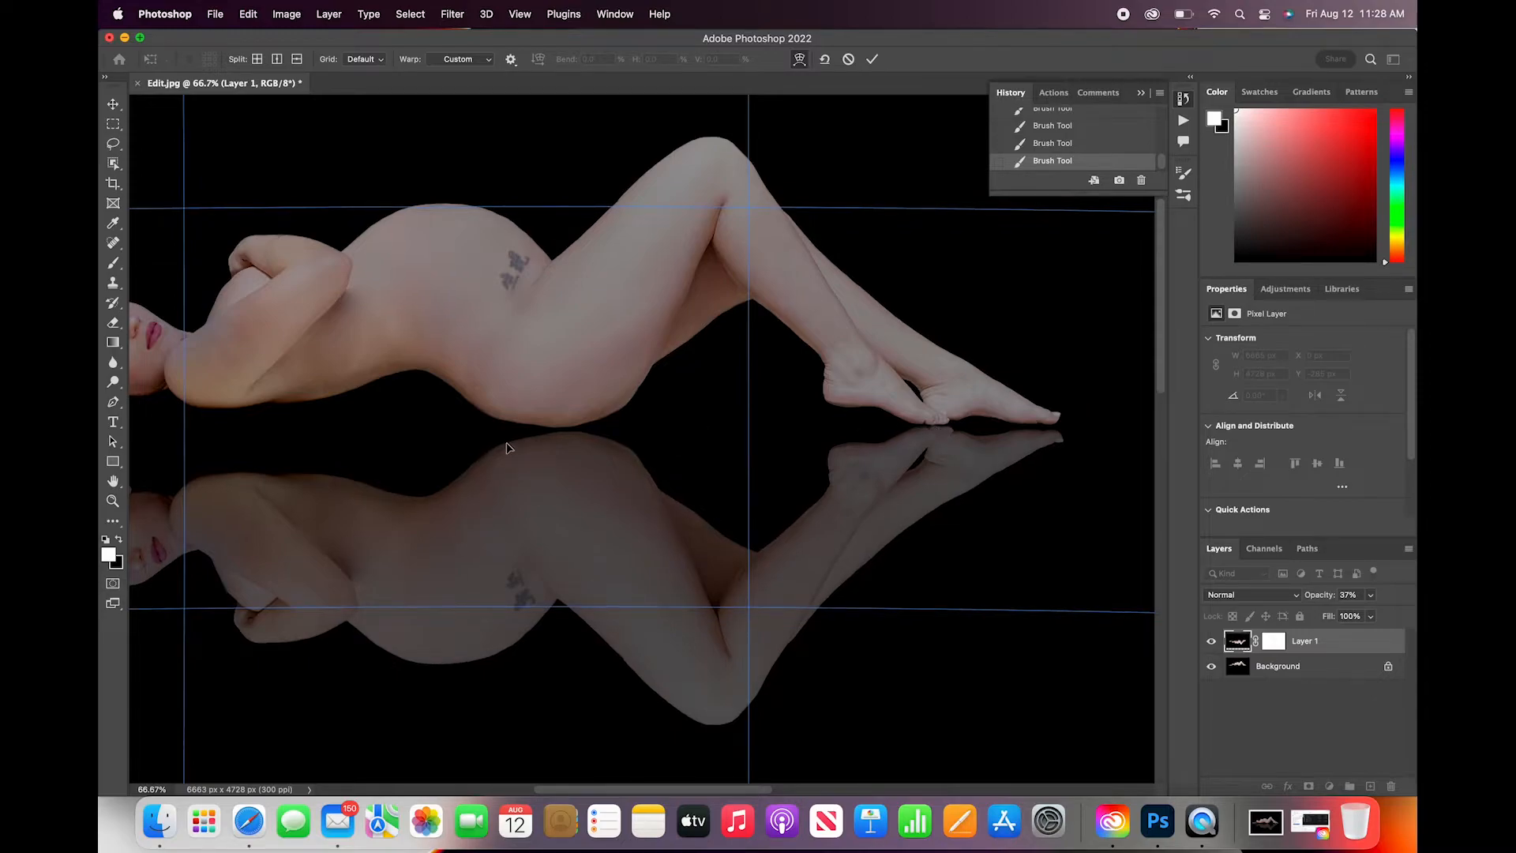
scroll(508, 448, "left", 10)
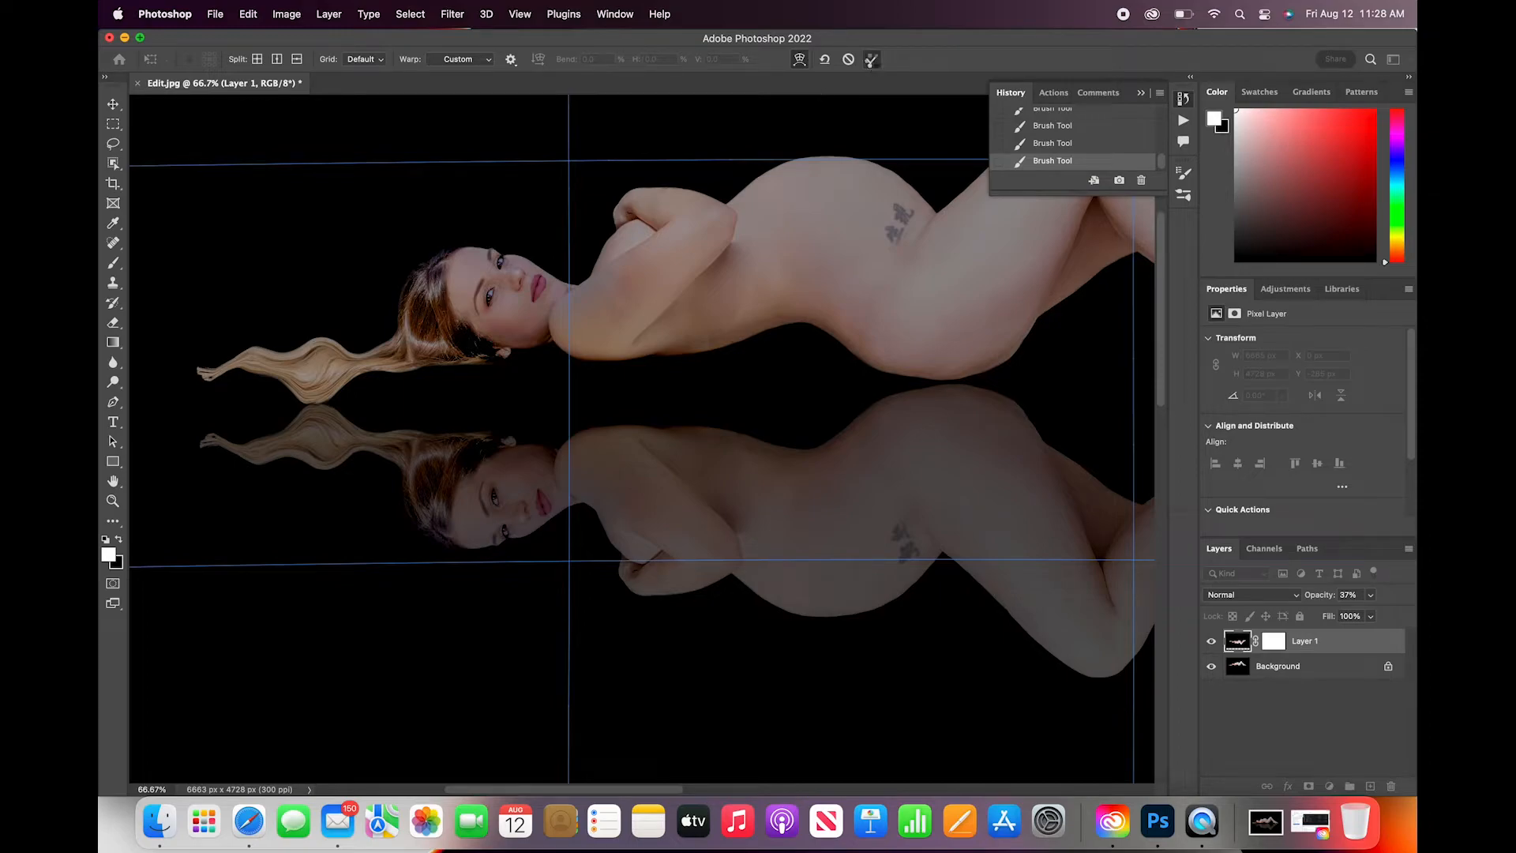
left_click(871, 59)
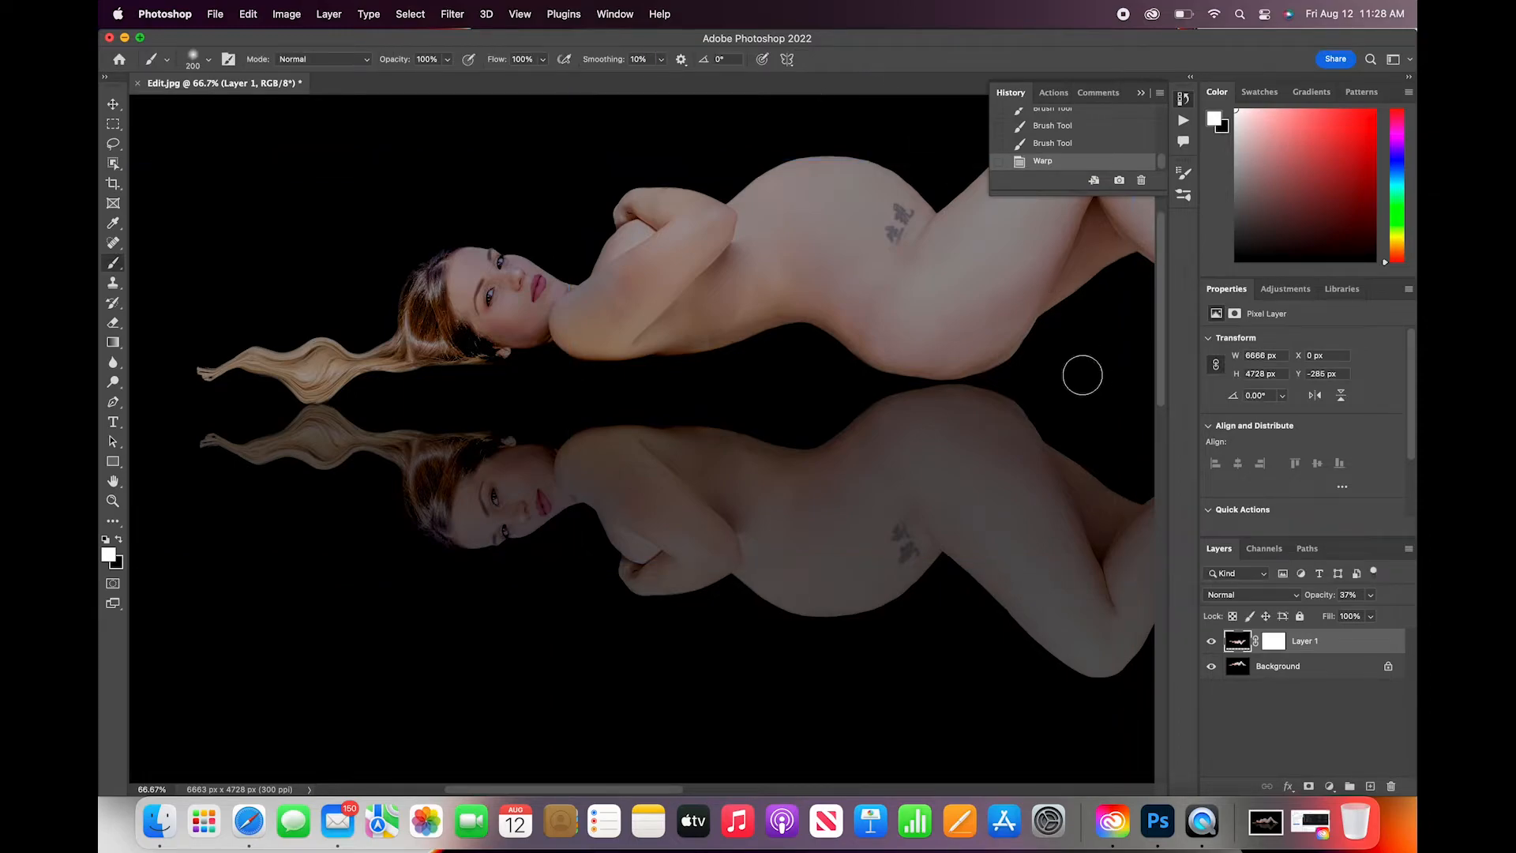
- Target the reflection layer's mask and paint black with an 800 px brush over the original subject's arms and belly
scroll(984, 382, "right", 7)
left_click(1274, 641)
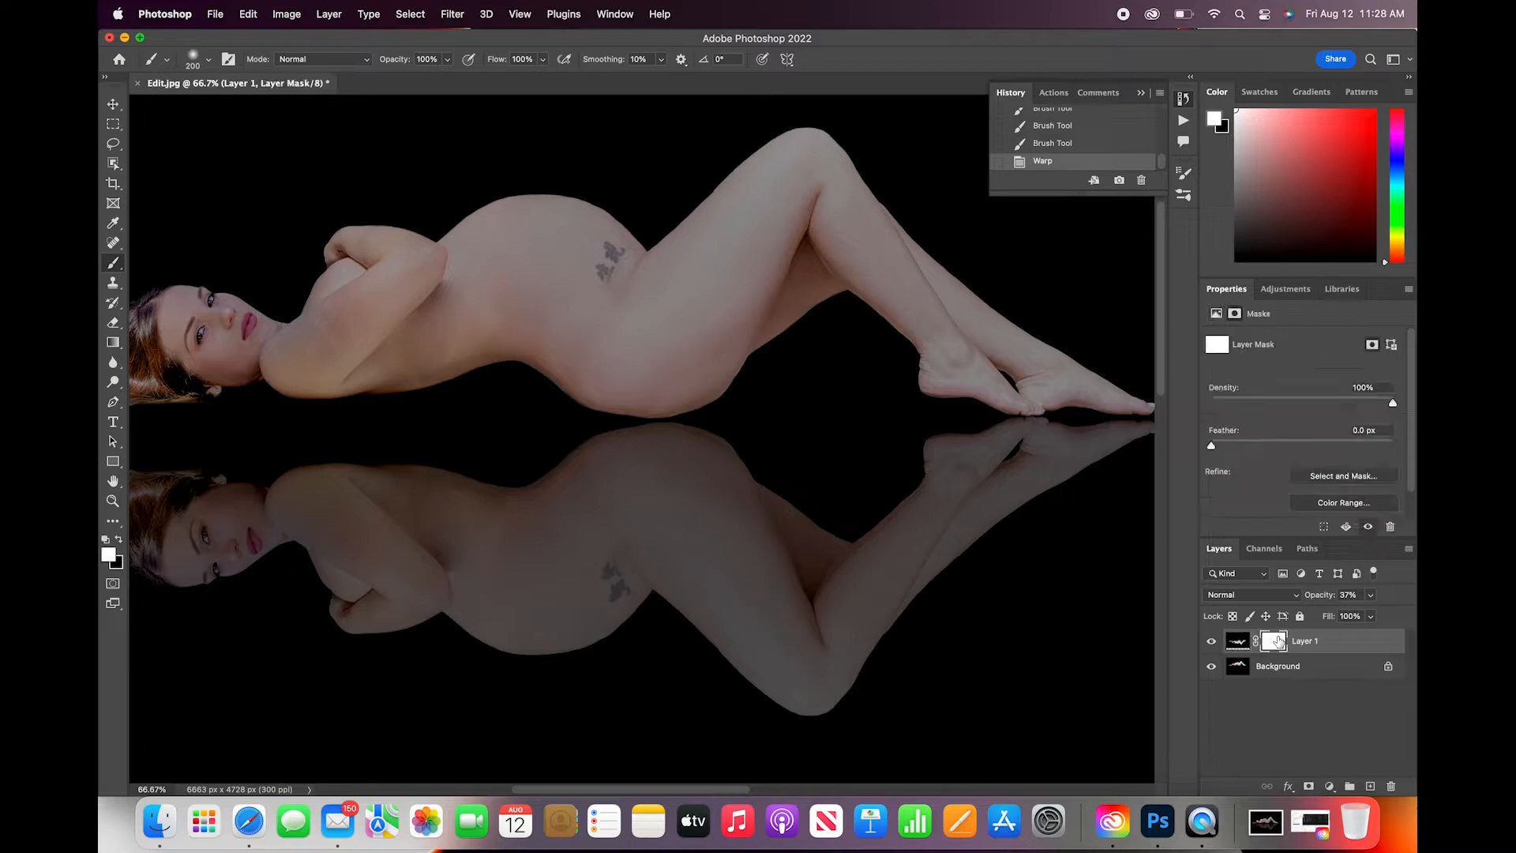
key("x")
scroll(641, 438, "left", 4)
key("bracketright")
key("bracketright")
key("bracketright")
key("bracketright")
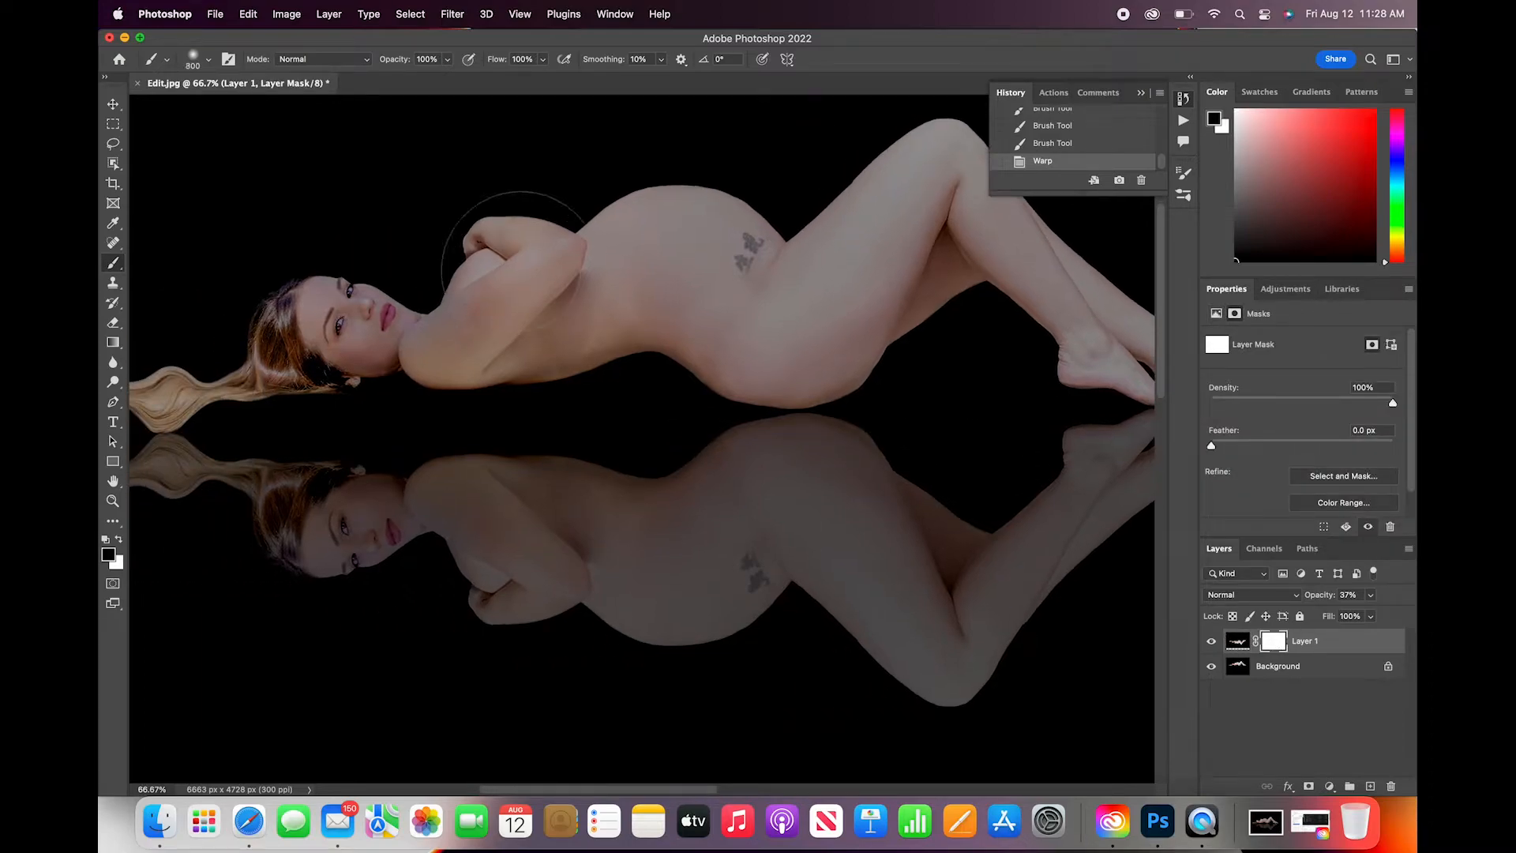
mouse_move(517, 268)
left_mouse_down()
mouse_move(266, 306)
mouse_move(378, 315)
mouse_move(630, 232)
mouse_move(778, 239)
left_mouse_up()
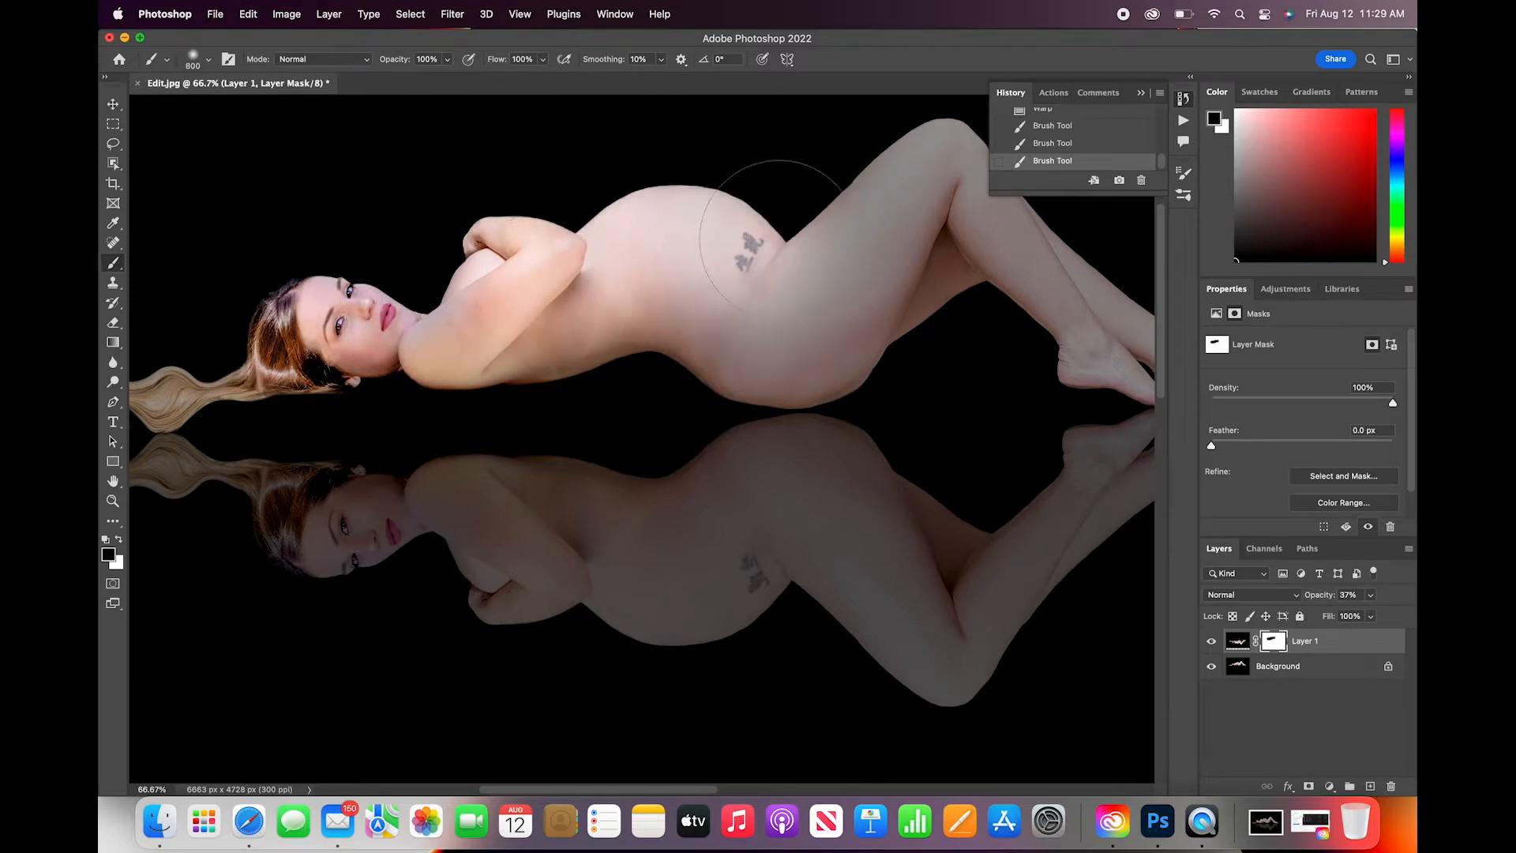
- Reduce the brush to 400 px and paint black on the mask over the original subject's head
scroll(778, 238, "left", 4)
key("bracketleft")
key("bracketleft")
key("bracketleft")
key("bracketleft")
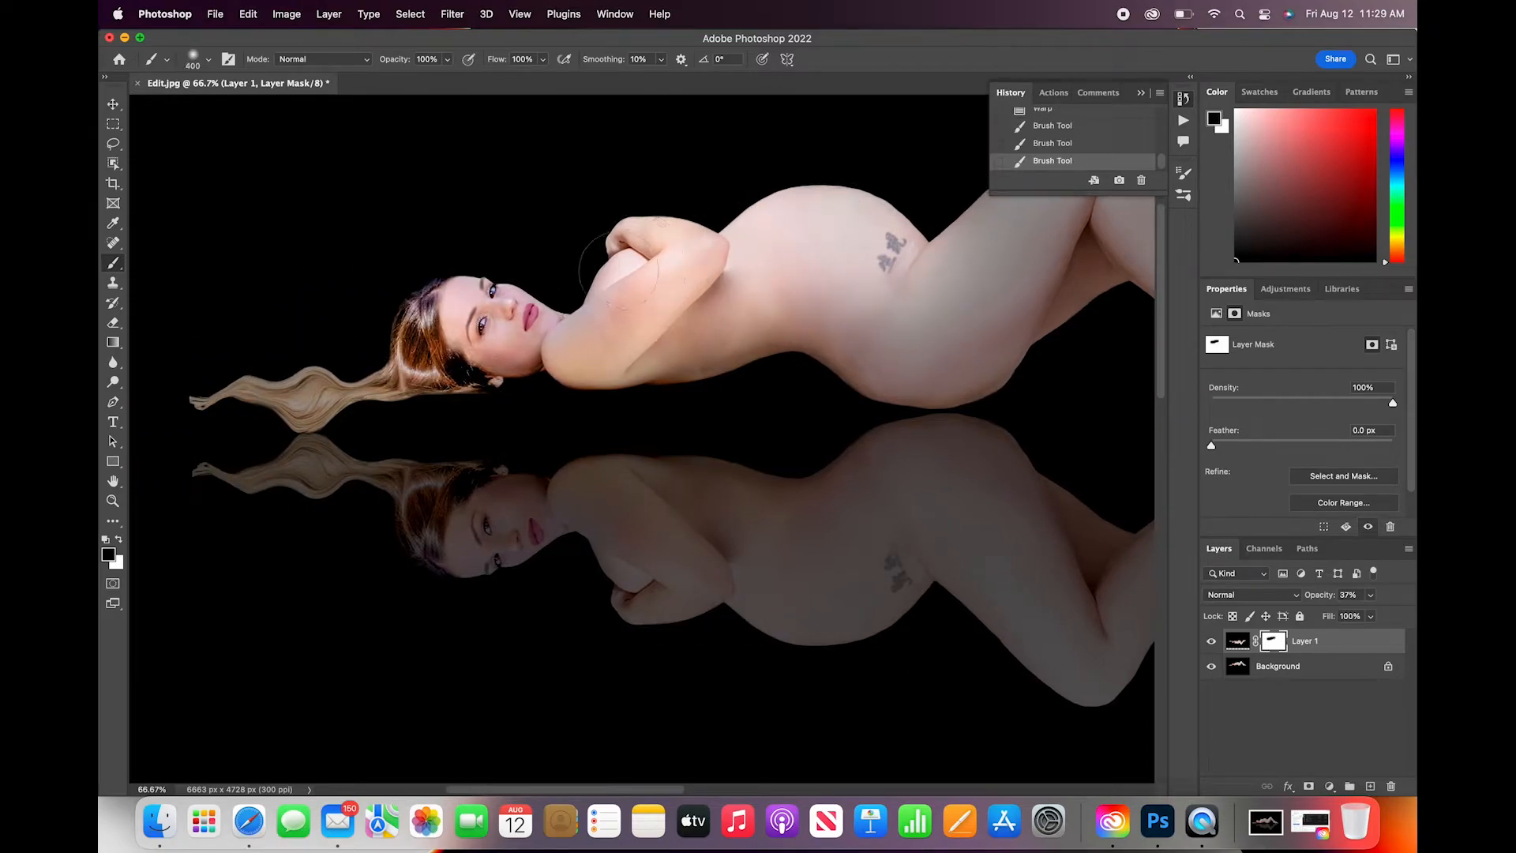
left_click_drag(390, 381, 471, 288)
- Paint black on the mask along the original subject's flowing hair, reducing the brush to 100 px
key("bracketleft")
key("bracketleft")
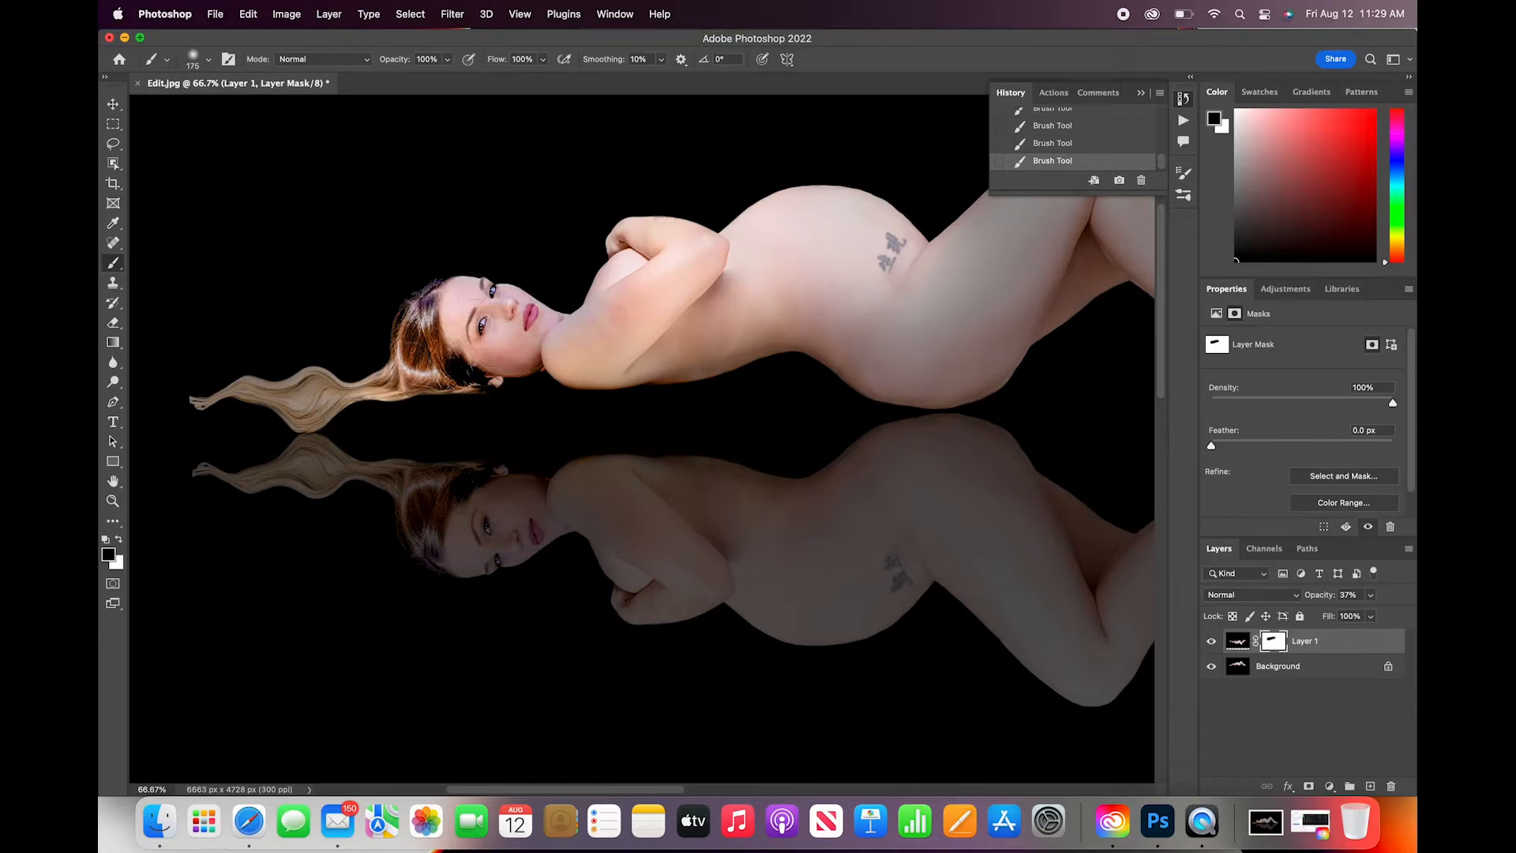
mouse_move(365, 393)
left_mouse_down()
mouse_move(284, 381)
mouse_move(186, 393)
left_mouse_up()
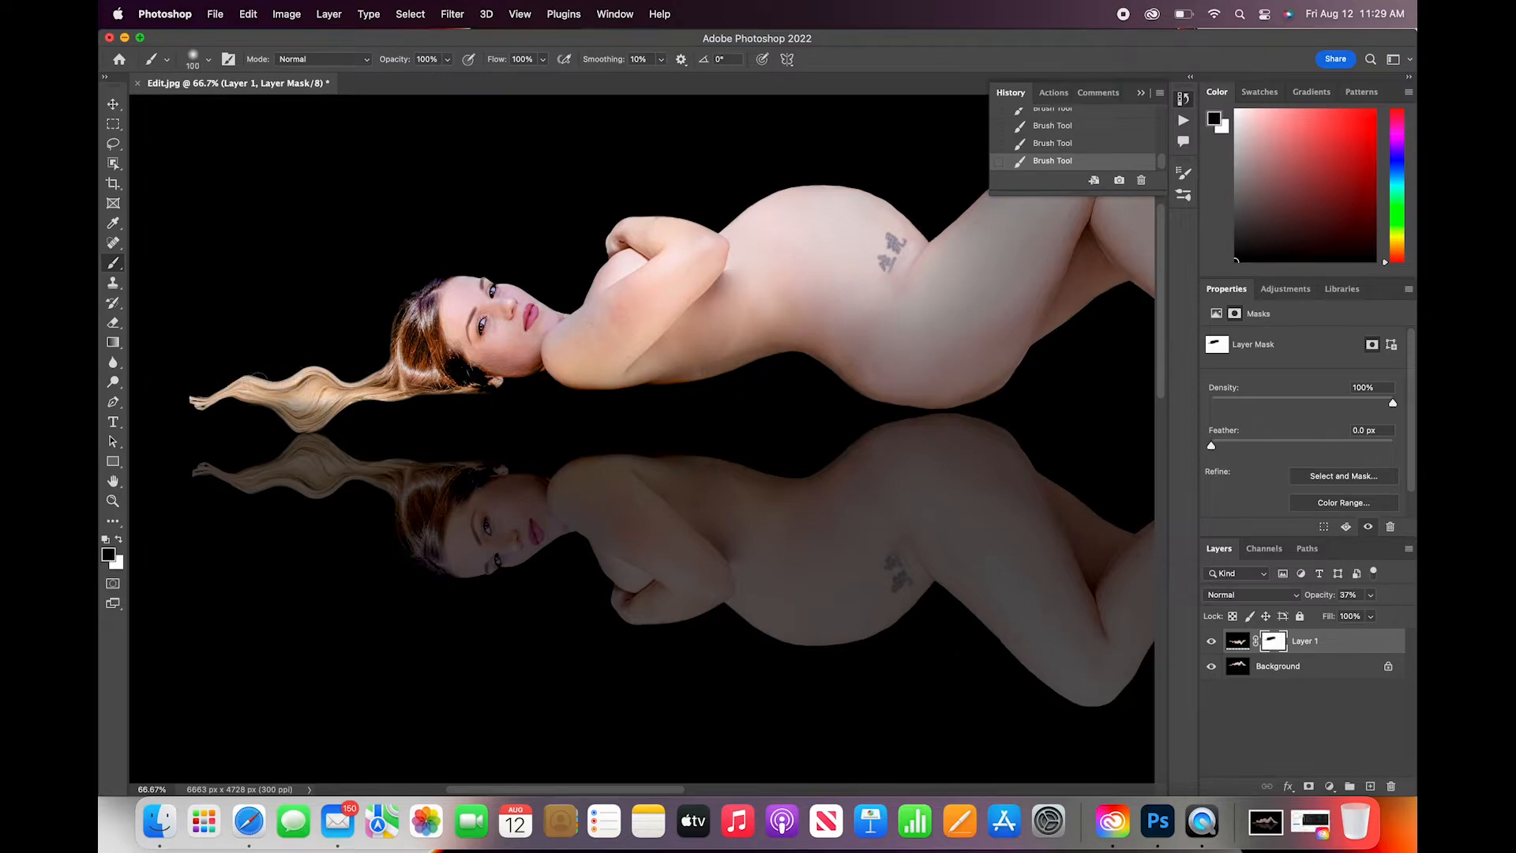
mouse_move(251, 391)
left_mouse_down()
mouse_move(302, 418)
mouse_move(346, 400)
left_mouse_up()
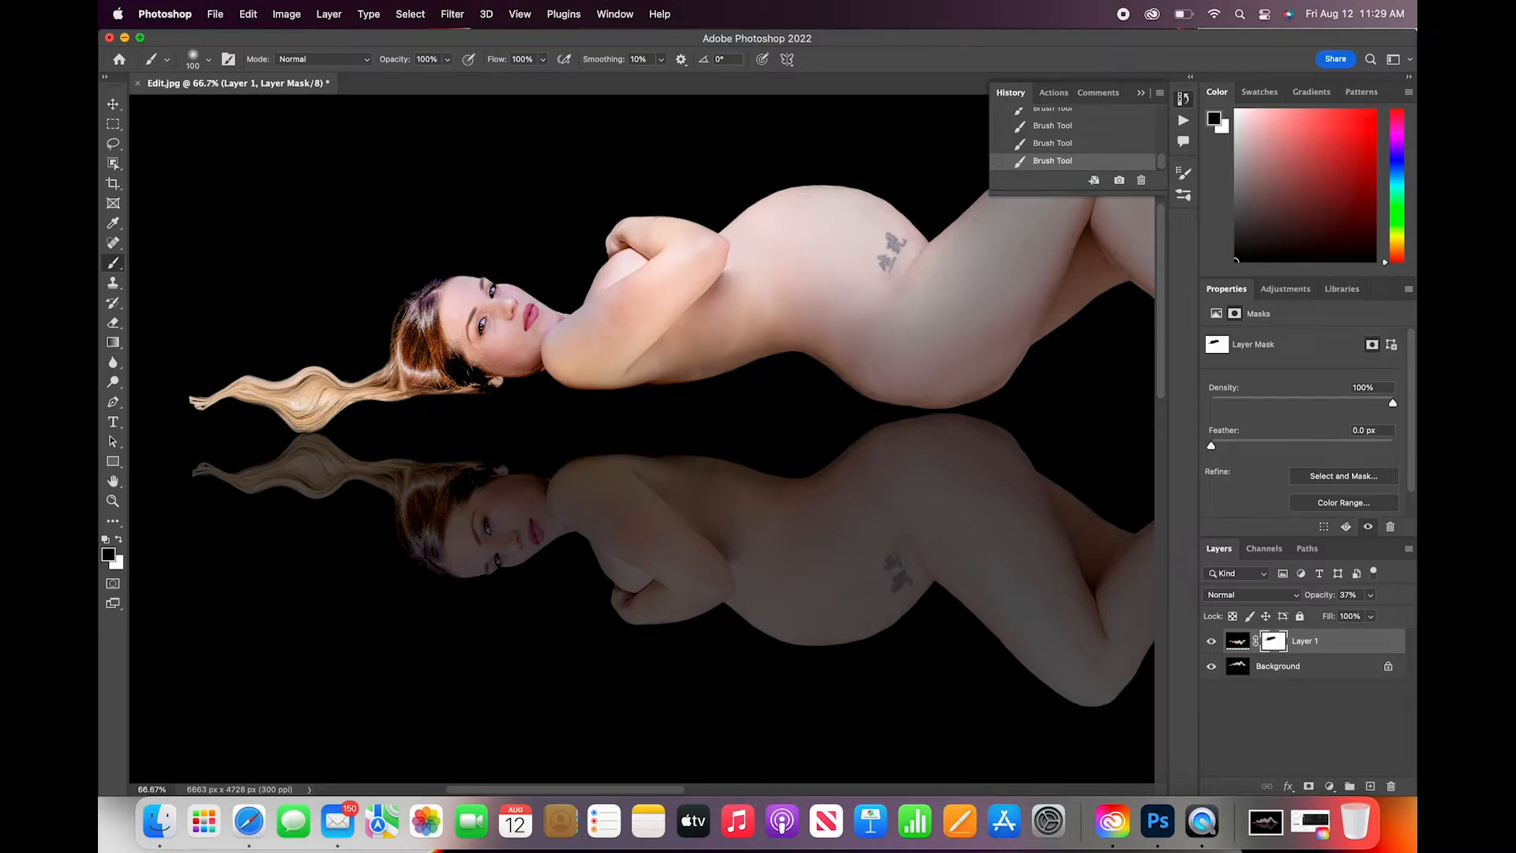
- Paint black on the mask over the original subject's belly, hip and thighs, adjusting the brush size up to 600 px
key("super+minus")
key("super+minus")
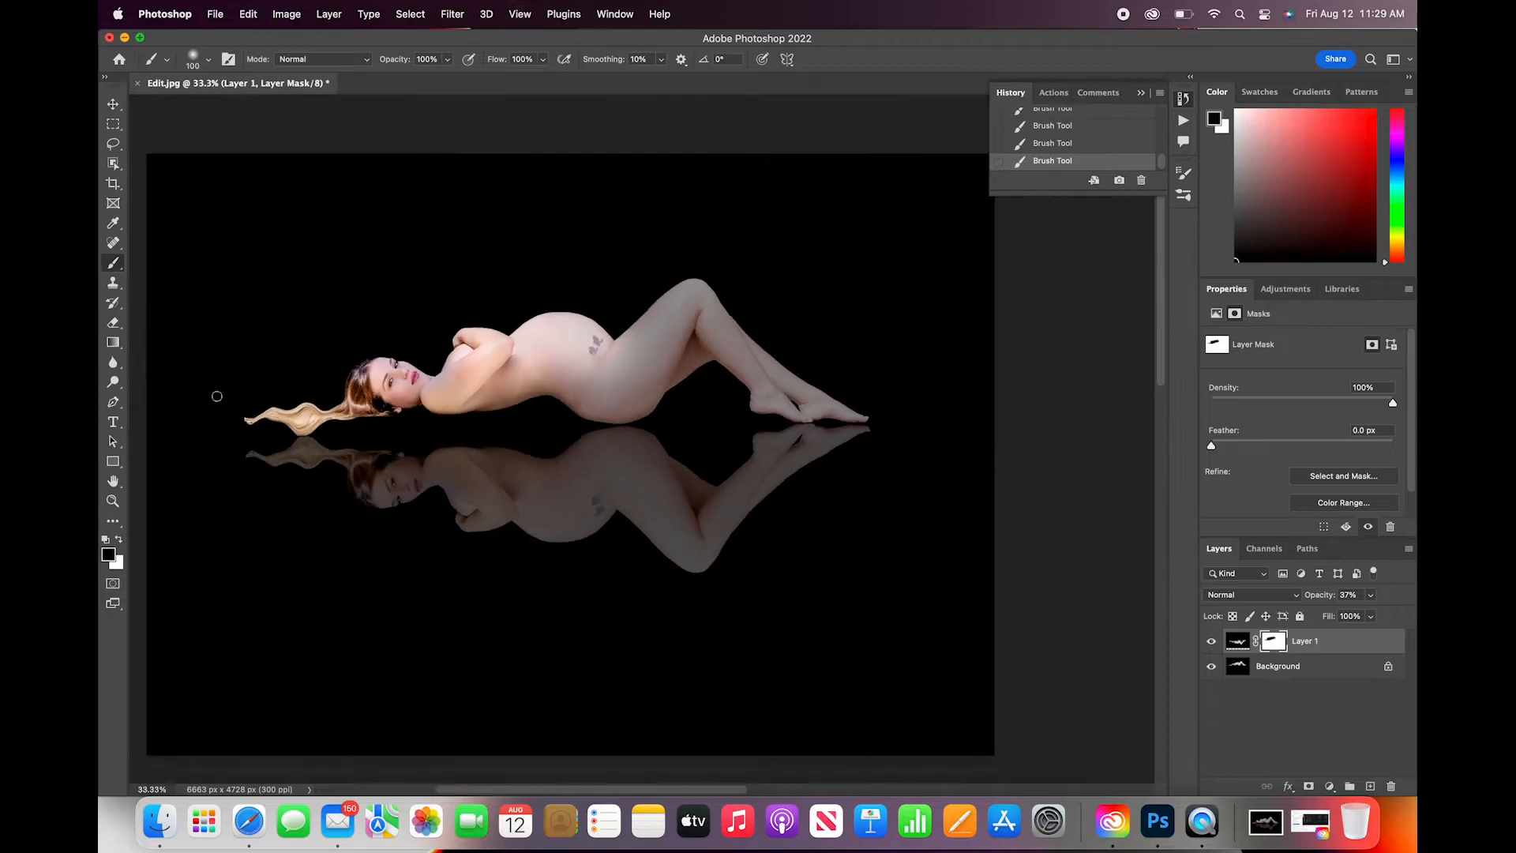
key("bracketright")
key("bracketright")
key("bracketright")
key("bracketright")
key("bracketright")
mouse_move(426, 387)
left_mouse_down()
mouse_move(529, 387)
mouse_move(671, 316)
left_mouse_up()
mouse_move(562, 356)
left_mouse_down()
mouse_move(584, 395)
mouse_move(605, 393)
left_mouse_up()
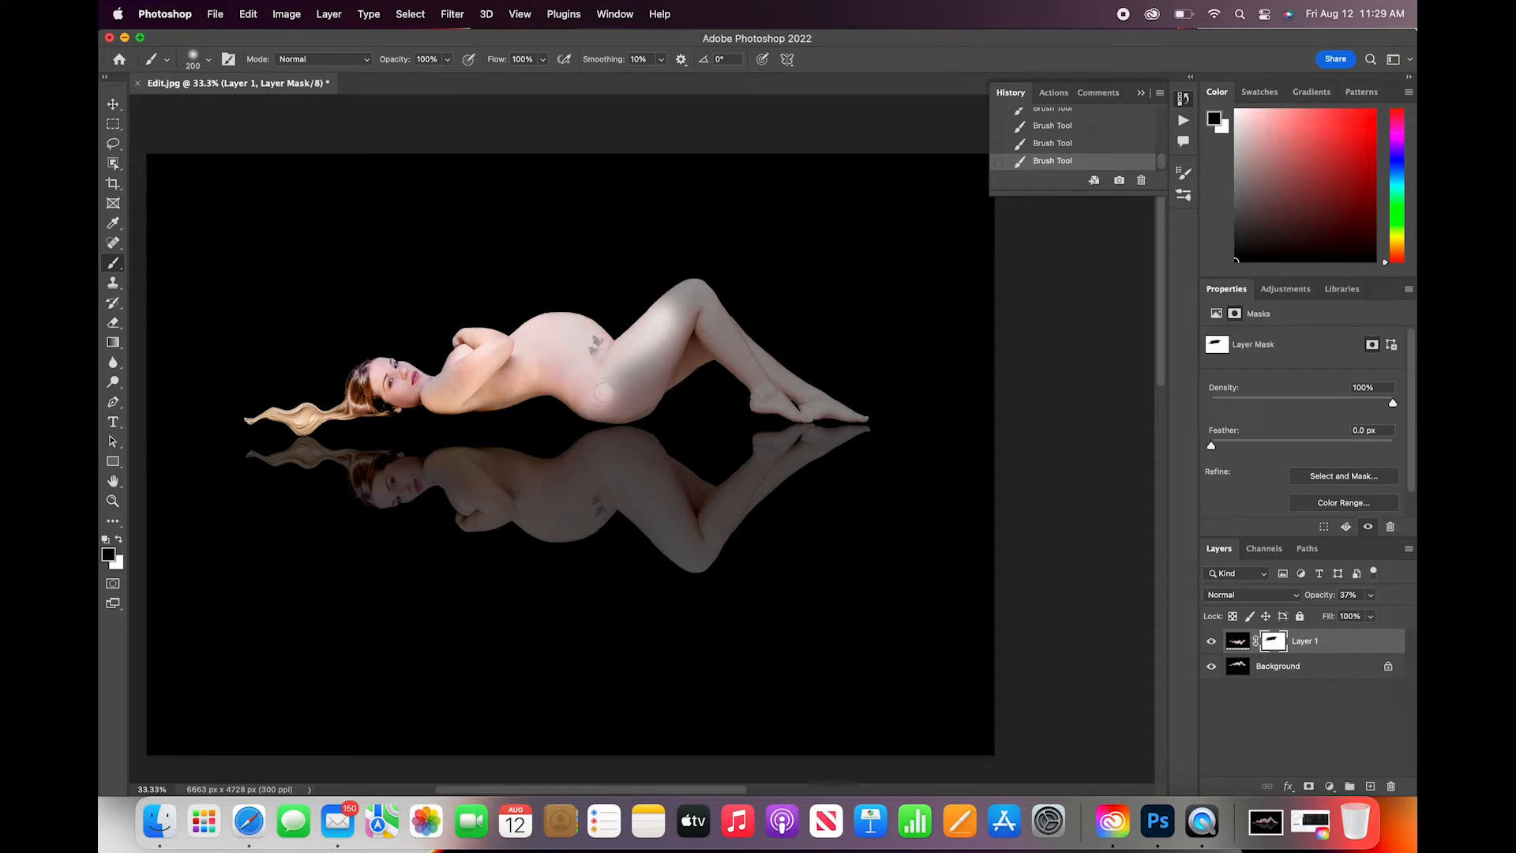
mouse_move(608, 414)
left_mouse_down()
mouse_move(748, 321)
mouse_move(655, 315)
mouse_move(616, 383)
left_mouse_up()
key("bracketright")
key("bracketright")
key("bracketright")
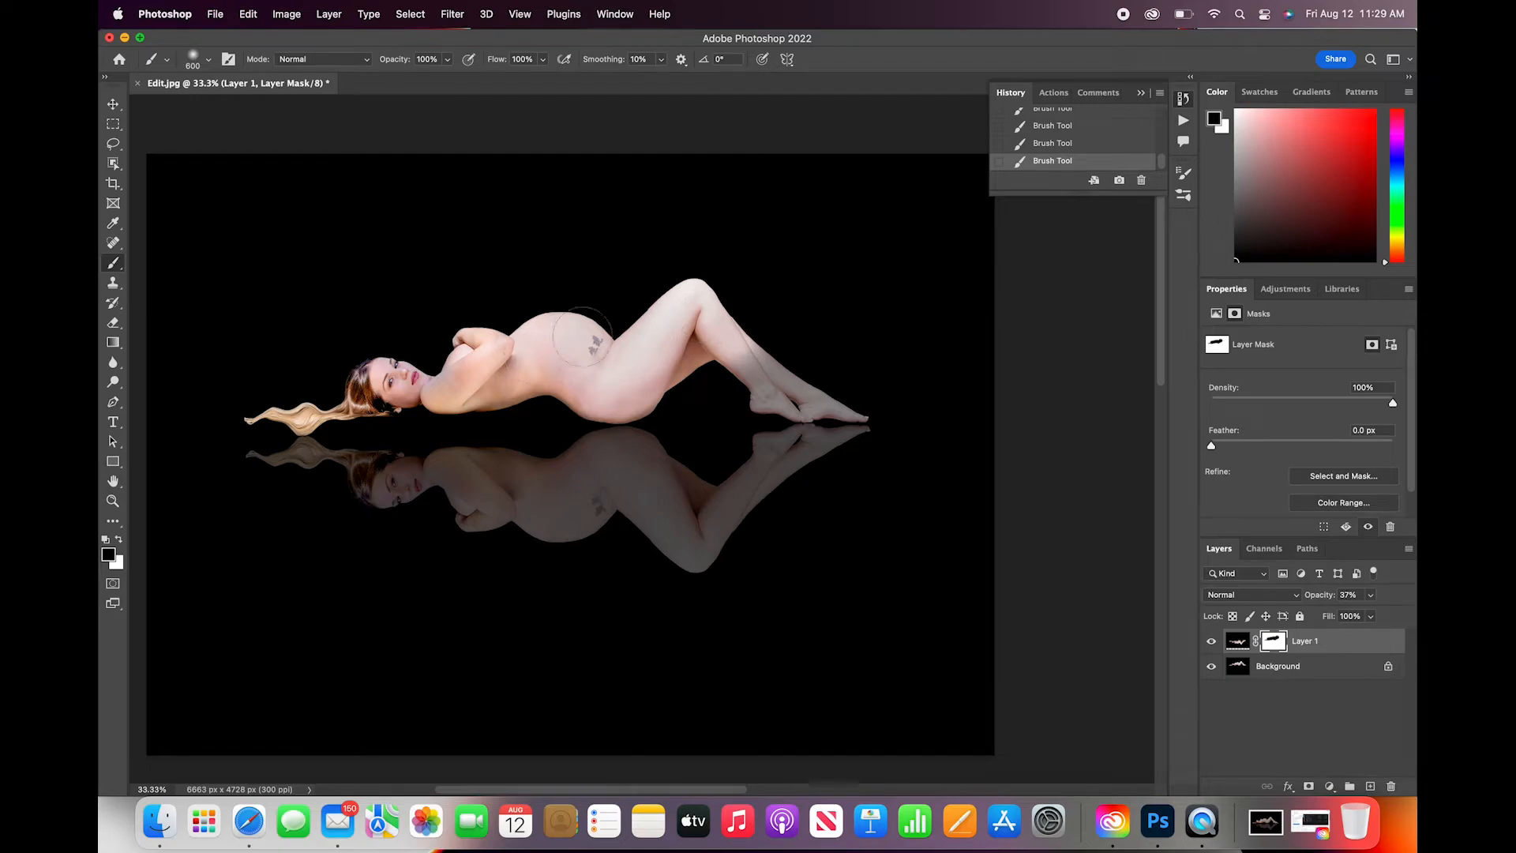
- Paint black on the mask over the original subject's lower legs and feet with a 250 px brush, reducing it to 150 px
key("super+equal")
key("super+equal")
key("bracketleft")
key("bracketleft")
key("bracketleft")
key("bracketleft")
key("bracketleft")
key("bracketleft")
key("bracketleft")
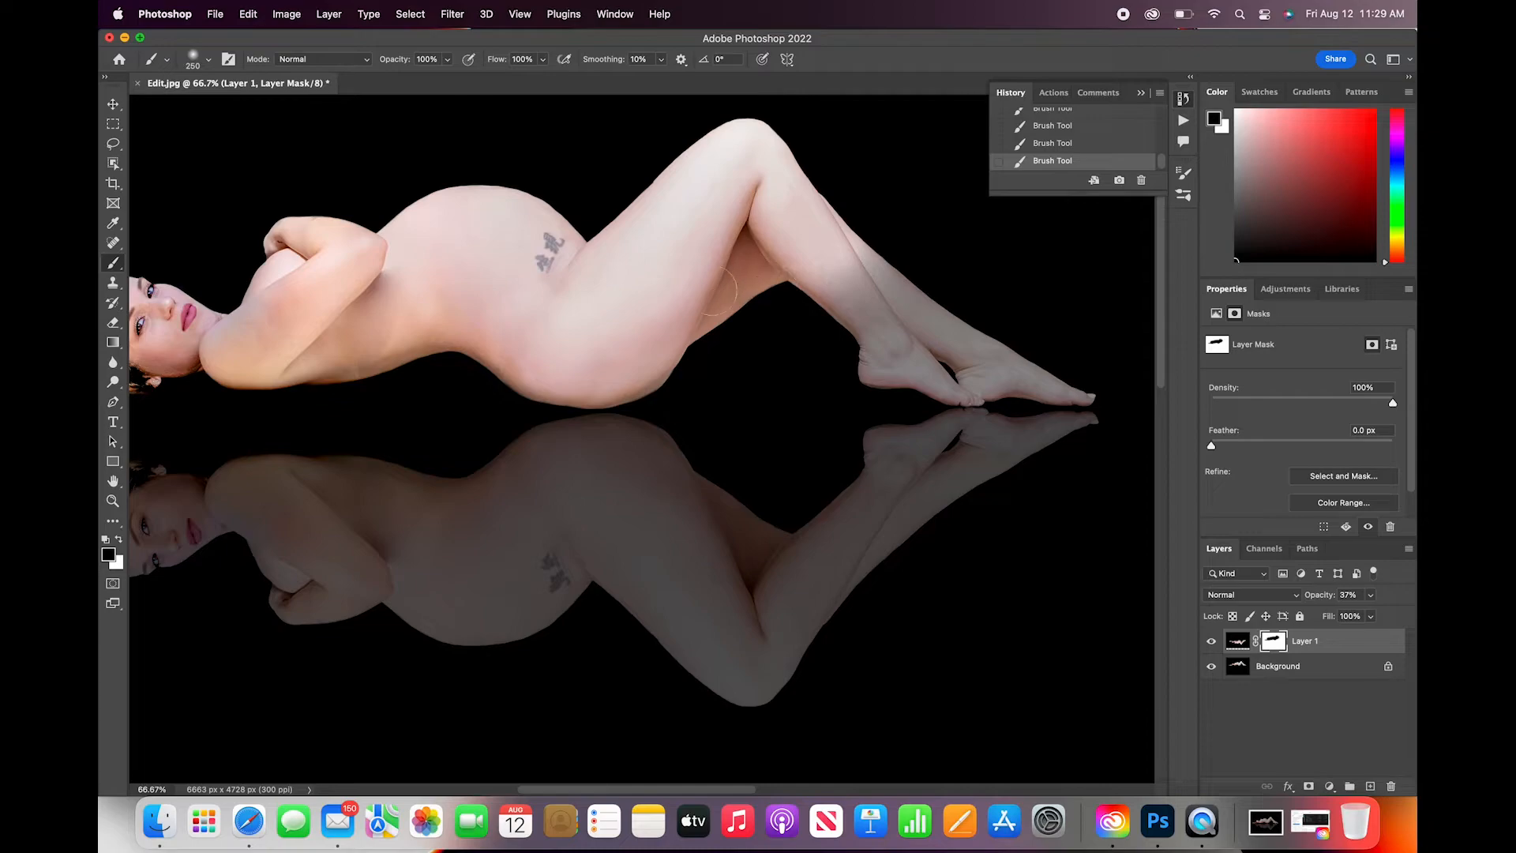
mouse_move(833, 272)
left_mouse_down()
mouse_move(908, 272)
mouse_move(890, 269)
mouse_move(894, 287)
mouse_move(952, 332)
mouse_move(867, 308)
mouse_move(867, 369)
mouse_move(955, 386)
mouse_move(1044, 372)
mouse_move(1098, 389)
mouse_move(987, 380)
mouse_move(1062, 369)
mouse_move(973, 320)
mouse_move(981, 384)
mouse_move(985, 369)
mouse_move(904, 380)
left_mouse_up()
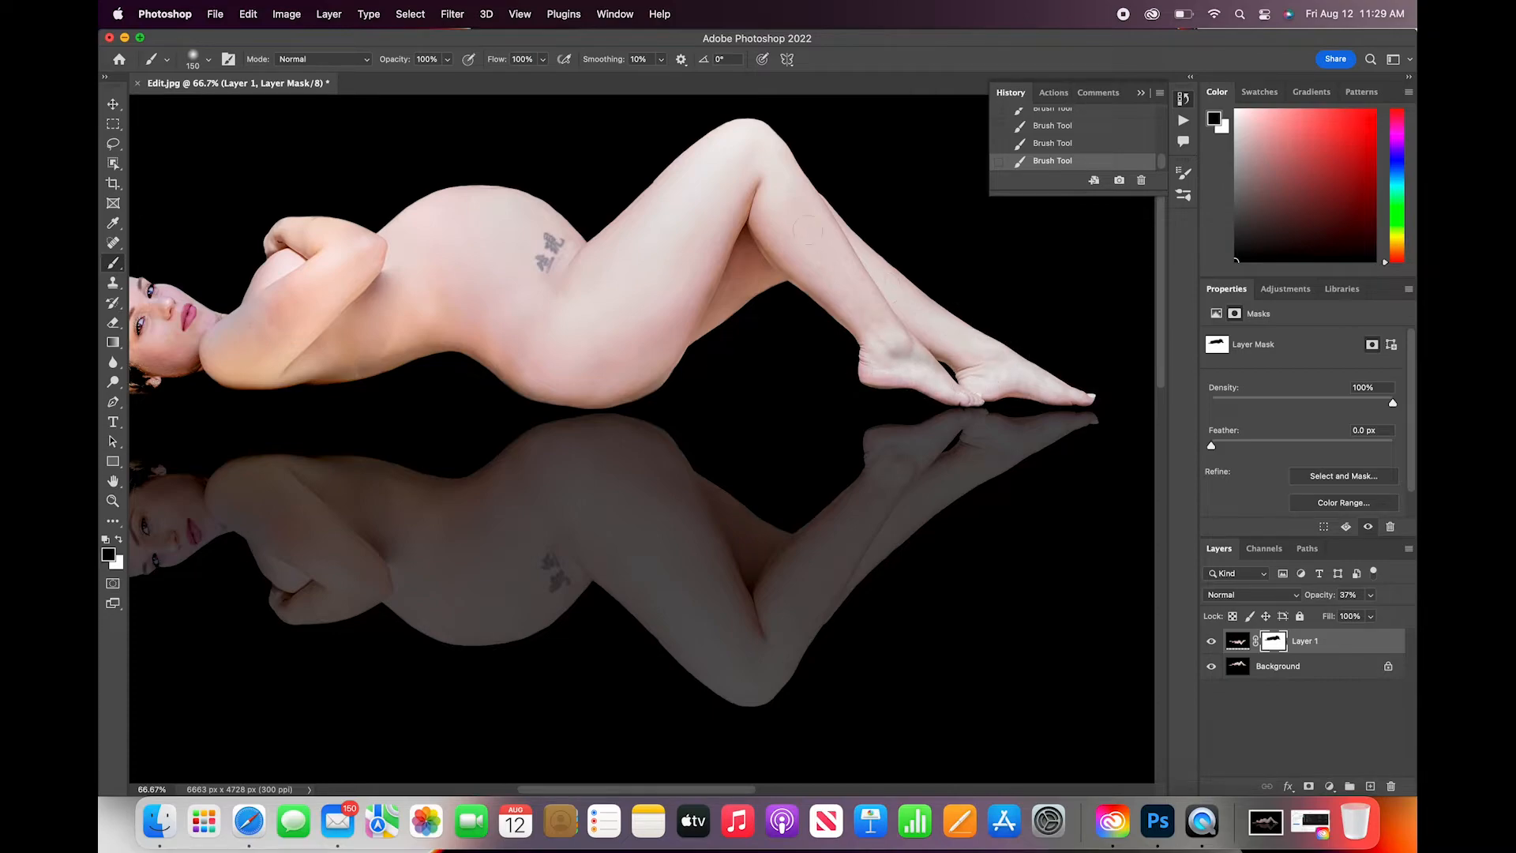
- Raise the reflection layer's opacity to 100%
key("super+minus")
key("super+minus")
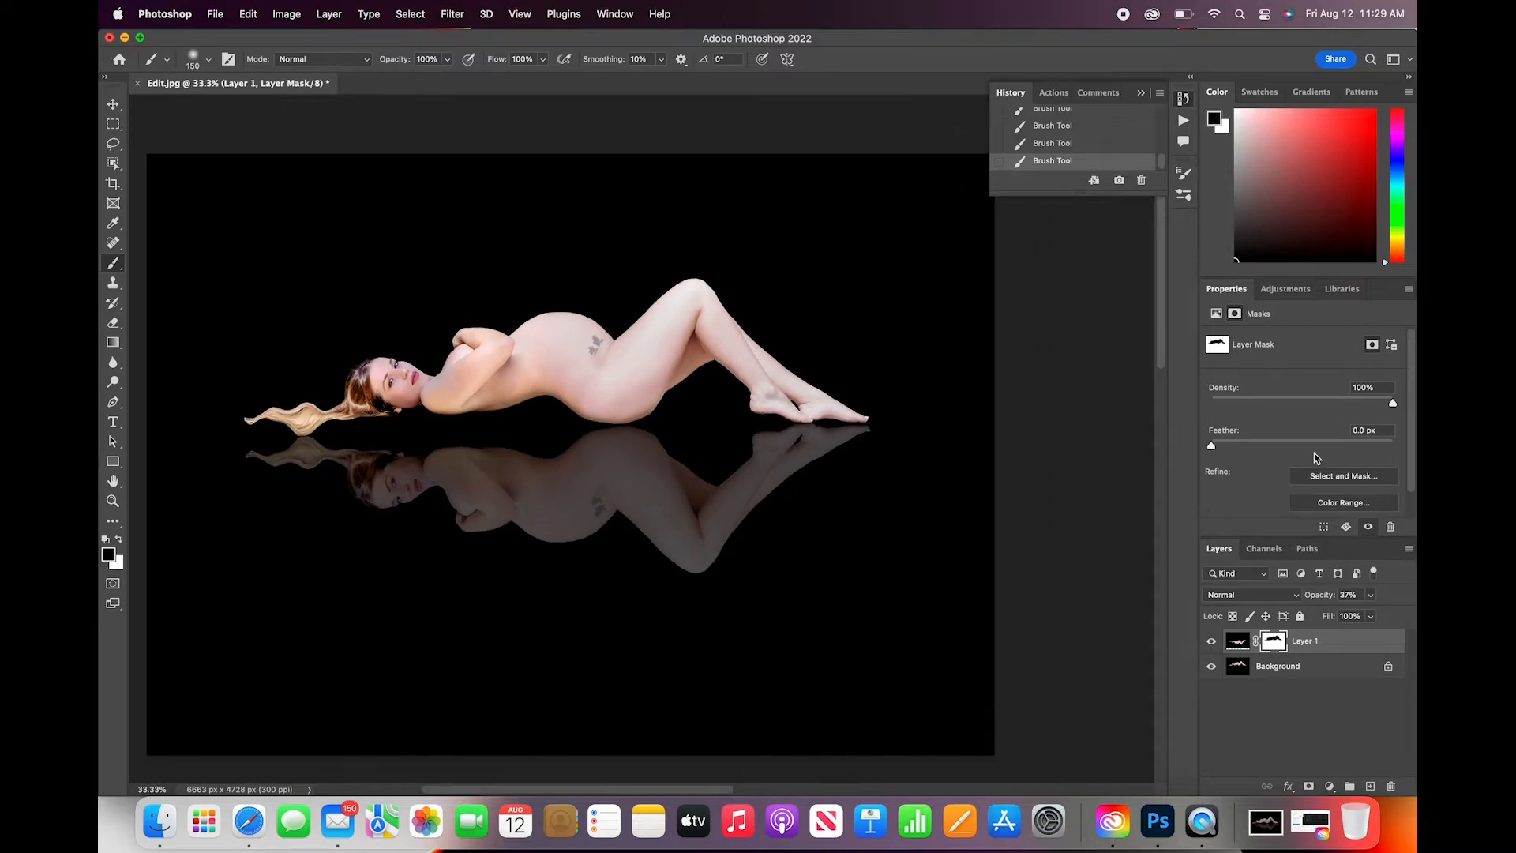
left_click(1373, 596)
left_click_drag(1414, 649, 1413, 648)
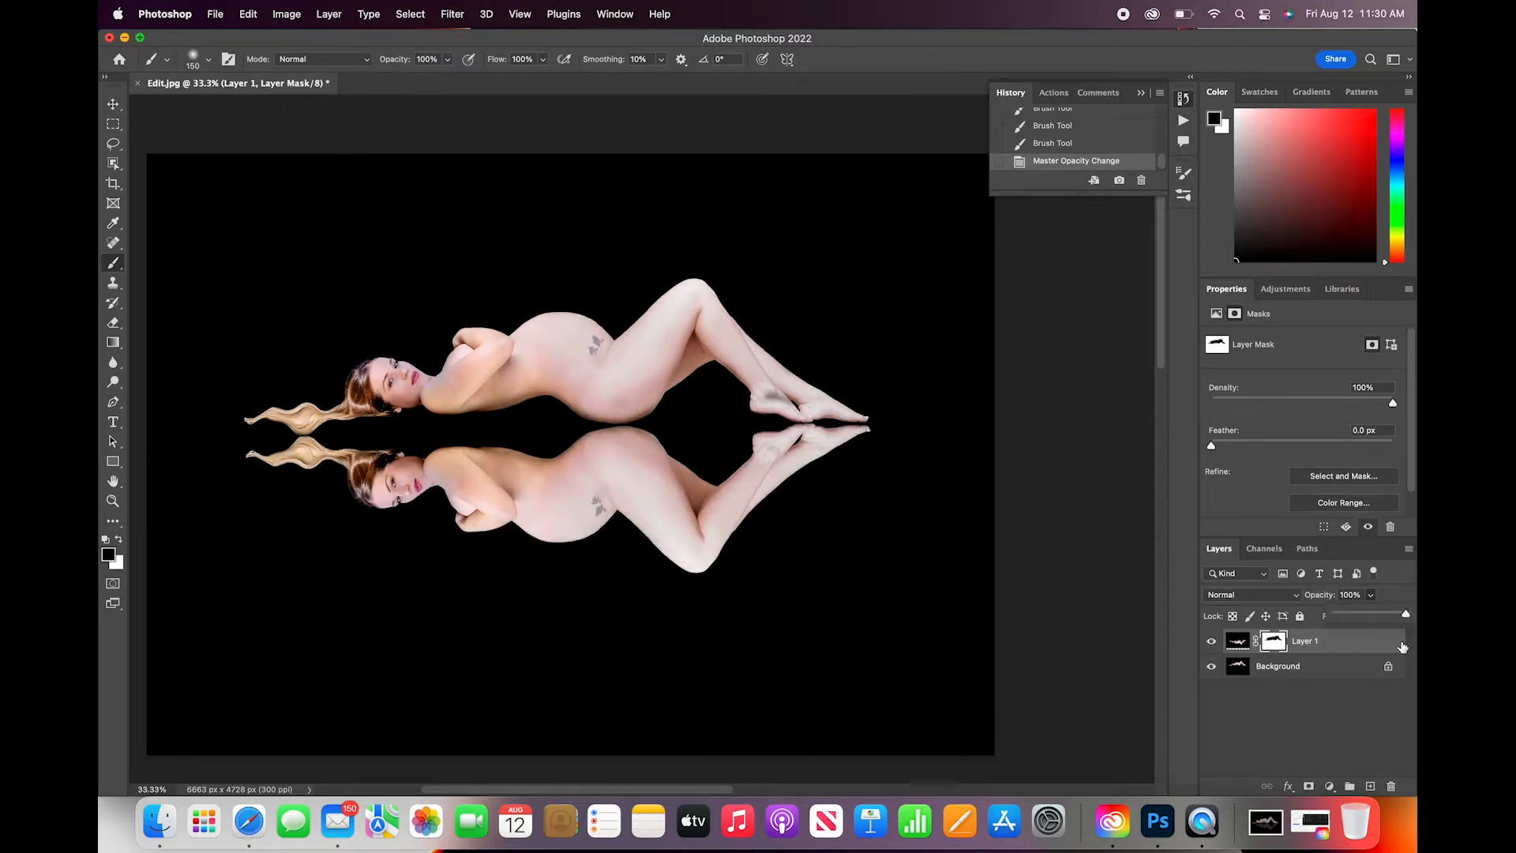
- Target the layer mask and dab black around the original subject's bent knee, enlarging the brush between dabs
left_click(1273, 649)
left_click(684, 259)
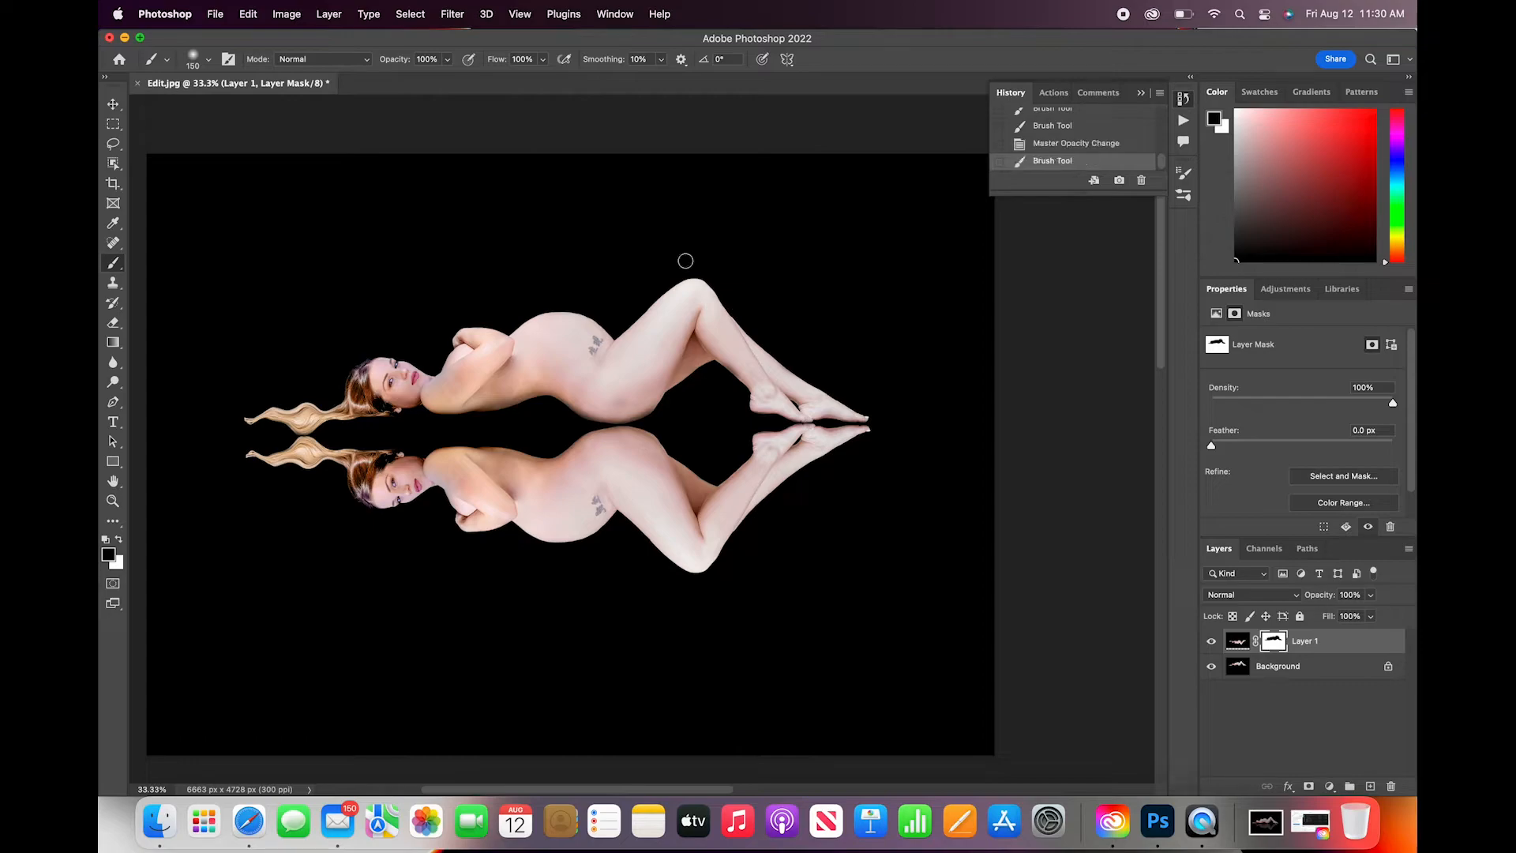
key("bracketright")
key("bracketright")
key("bracketright")
key("bracketright")
key("bracketright")
left_click(734, 293)
- Paint black on the mask just above the original subject's feet with a 300 px brush, and reduce the brush to 100 px
key("bracketleft")
key("bracketleft")
key("bracketleft")
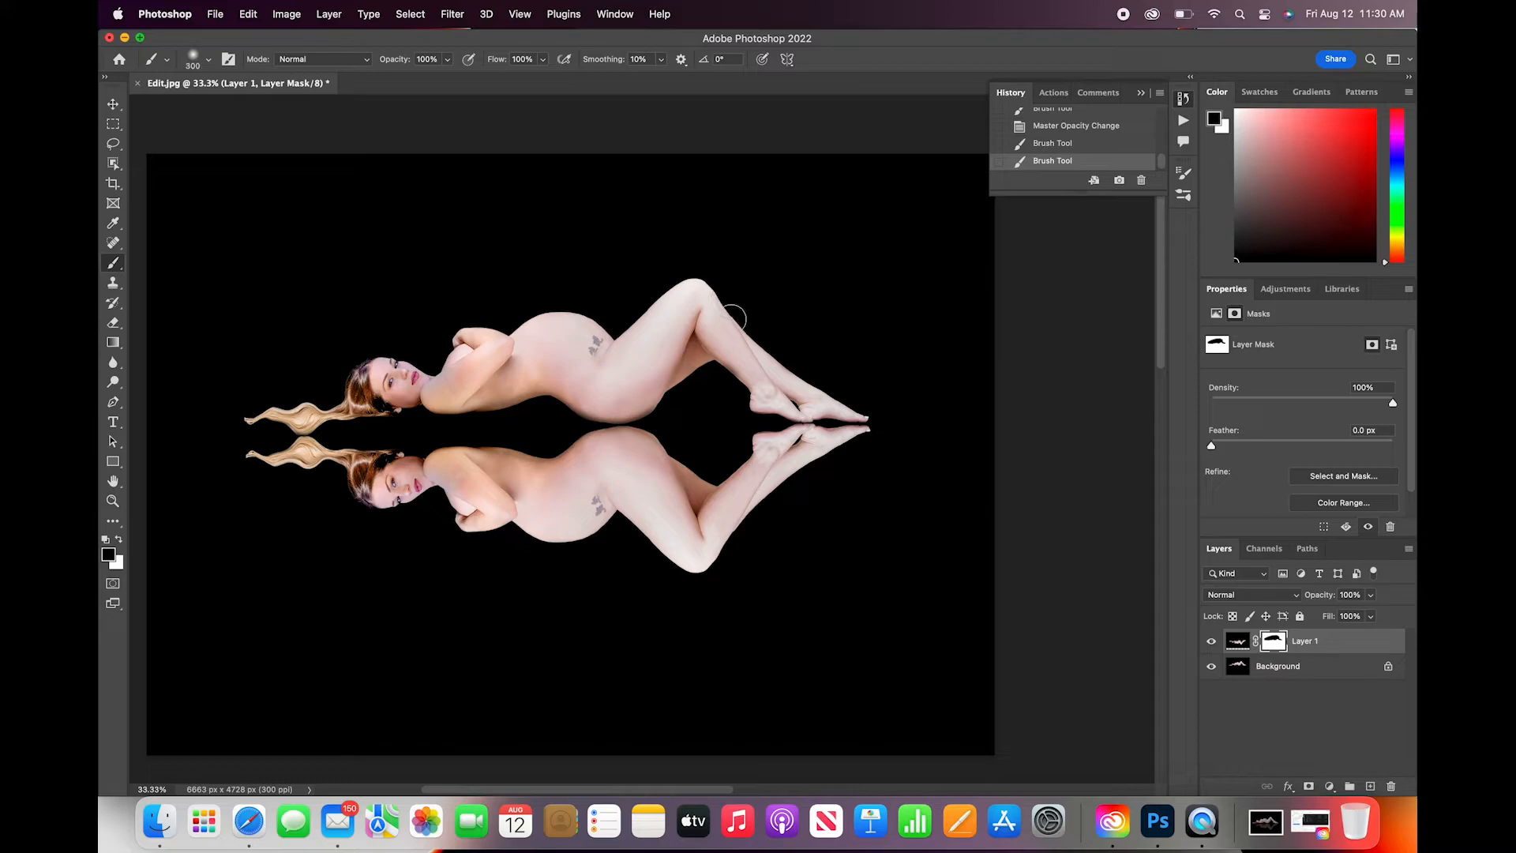
left_click_drag(853, 395, 846, 395)
key("super+plus")
key("super+plus")
key("bracketleft")
key("bracketleft")
key("bracketleft")
key("bracketleft")
key("bracketleft")
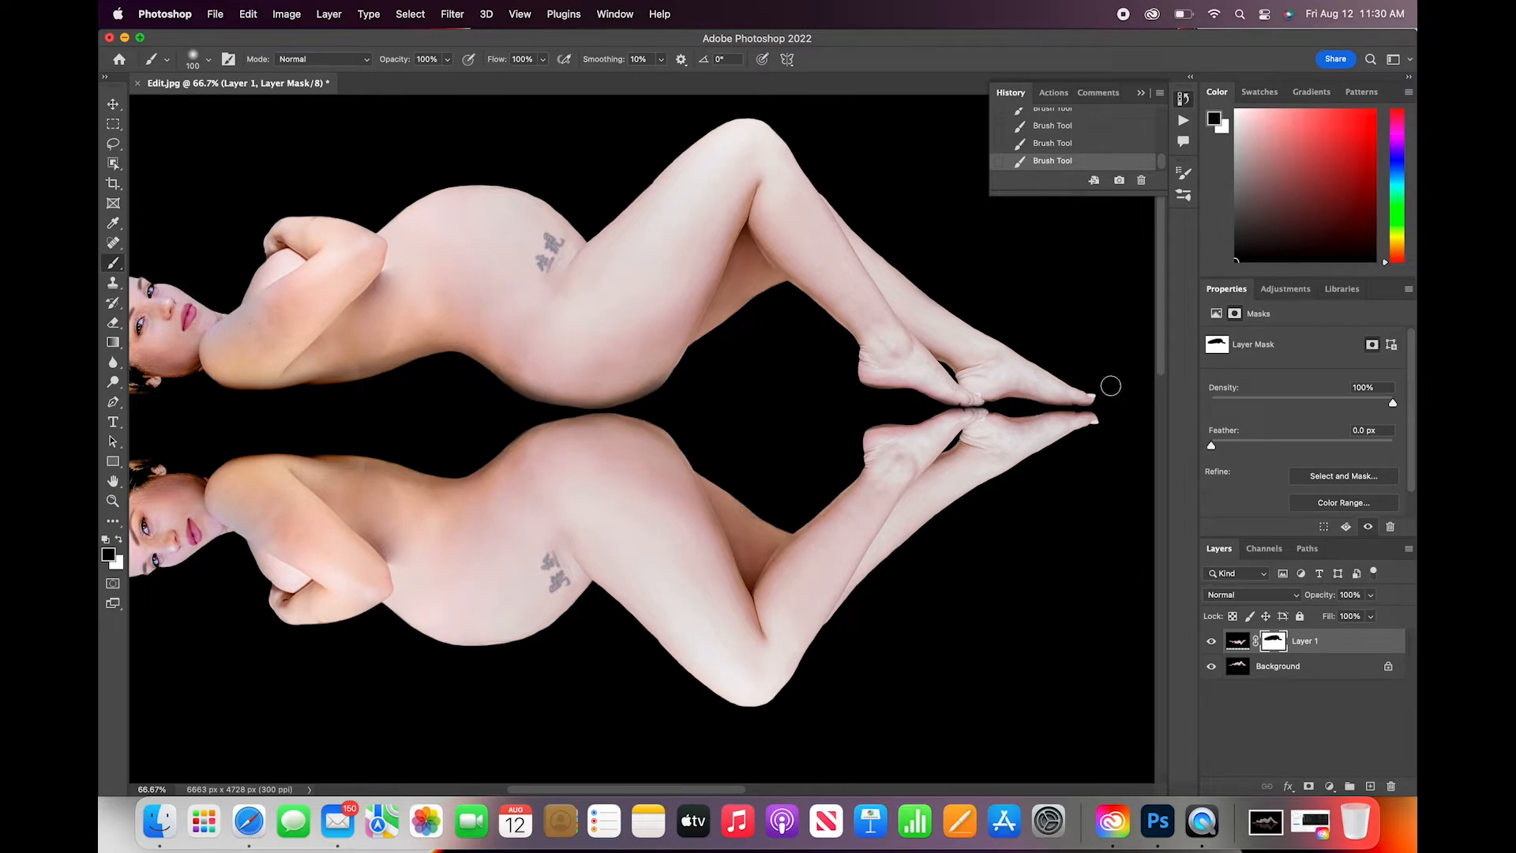
- Lower the reflection layer's opacity to 41%
key("super+minus")
key("super+minus")
key("super+minus")
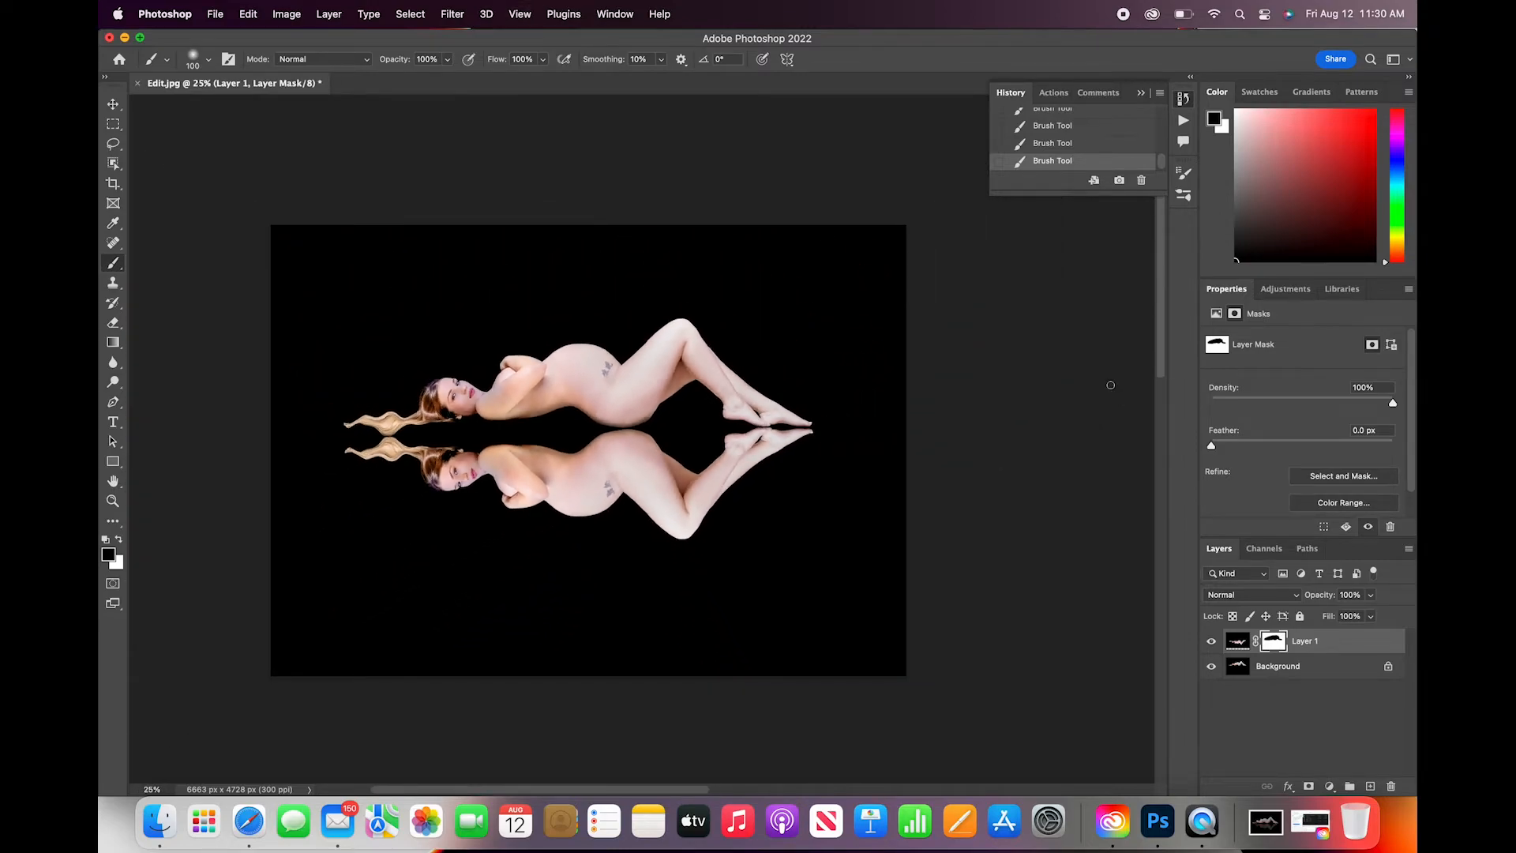
left_click(1371, 594)
left_click(1333, 614)
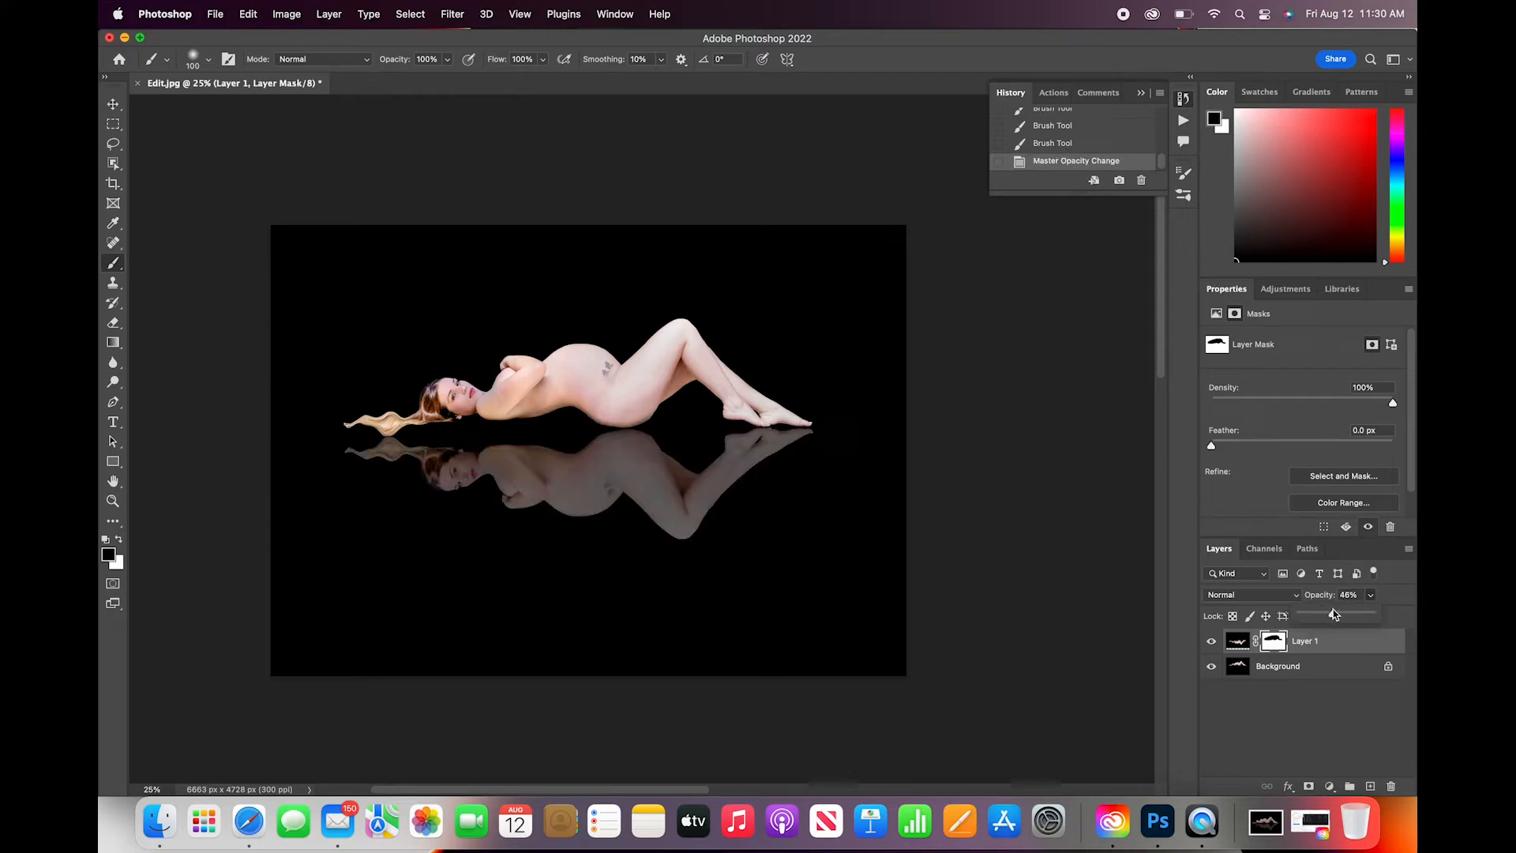
left_click_drag(1333, 615, 1331, 615)
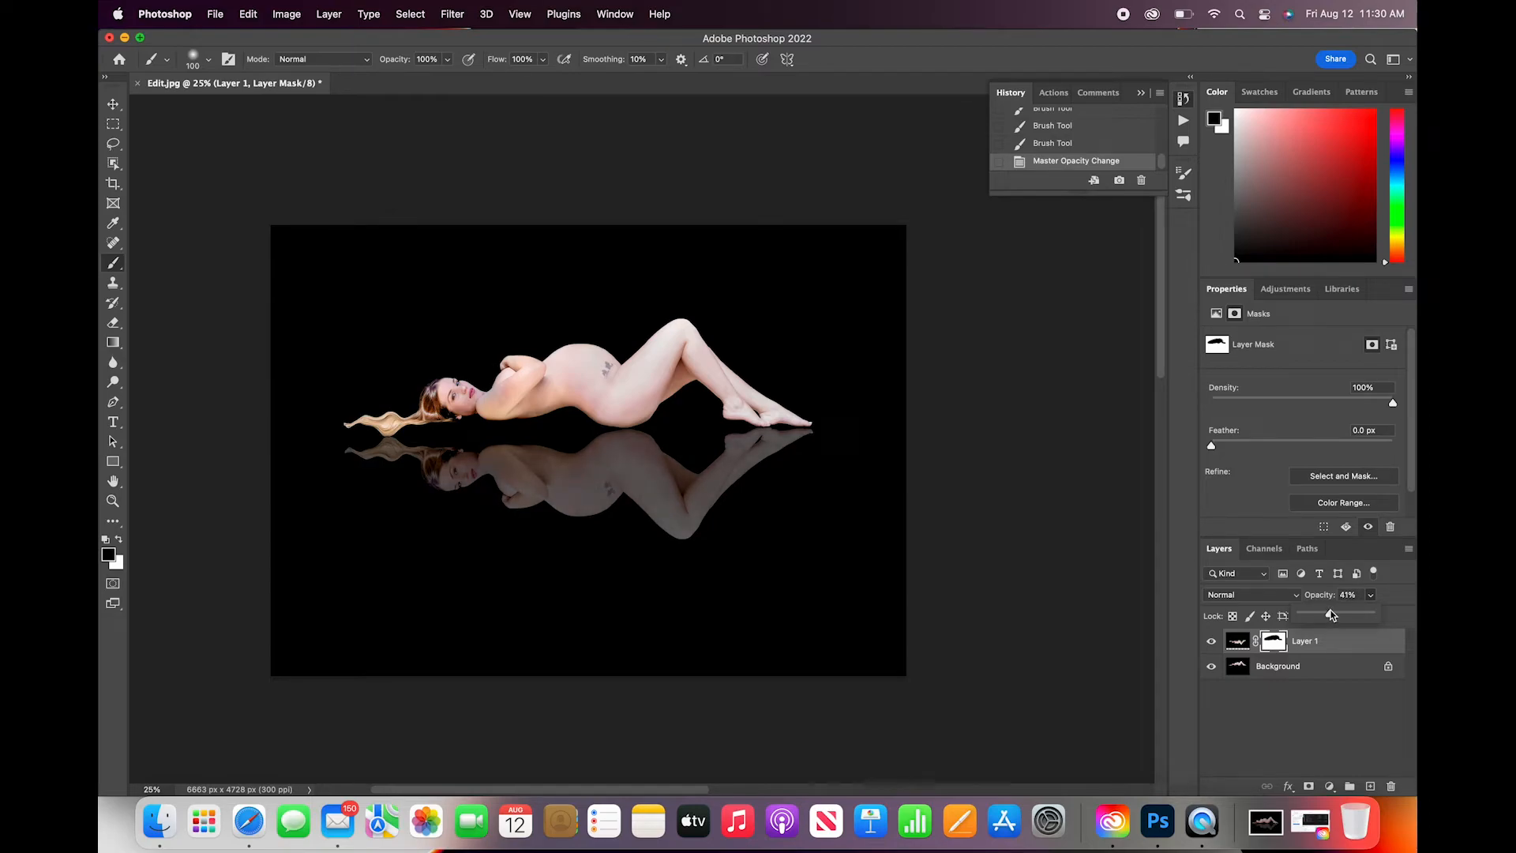
- Target the reflection layer's image instead of its mask and soften it with the basic Blur filter
left_click(1236, 642)
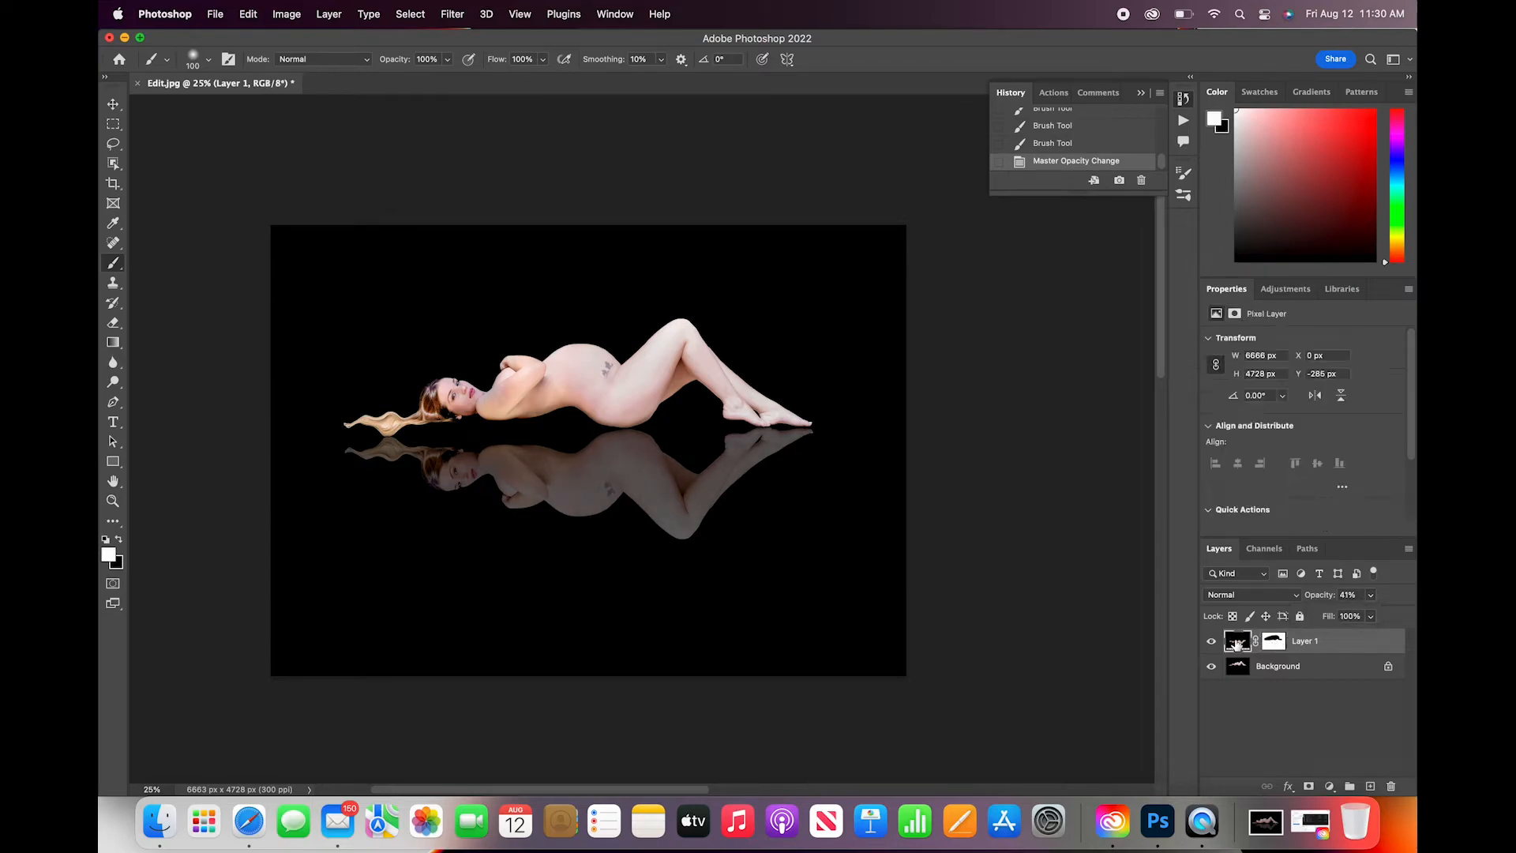
left_click(442, 7)
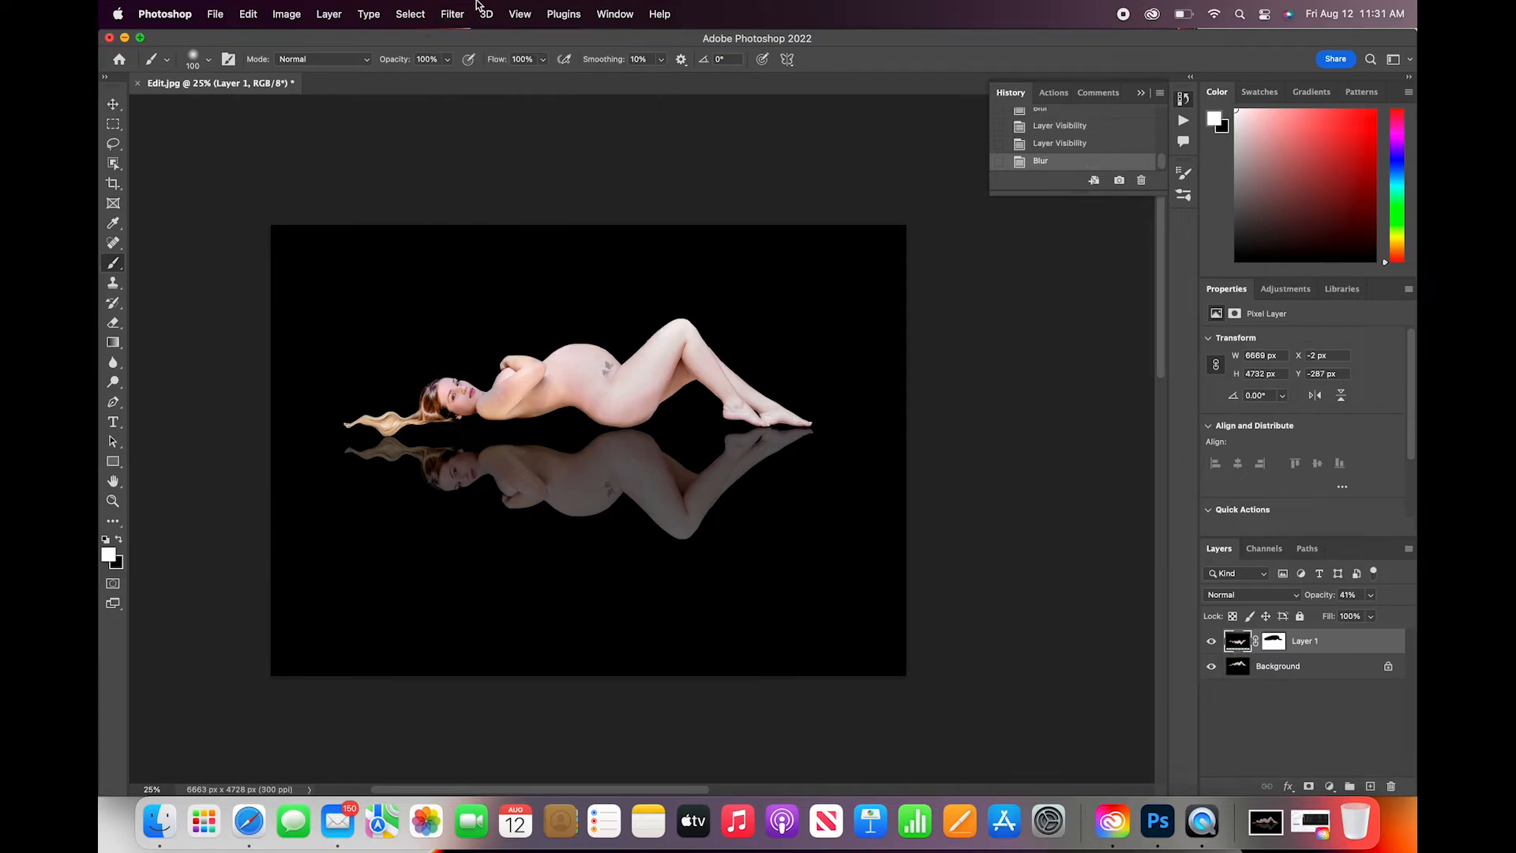
- Apply a Field Blur to the reflection layer, reducing the blur amount below the default 15 px
left_click(474, 6)
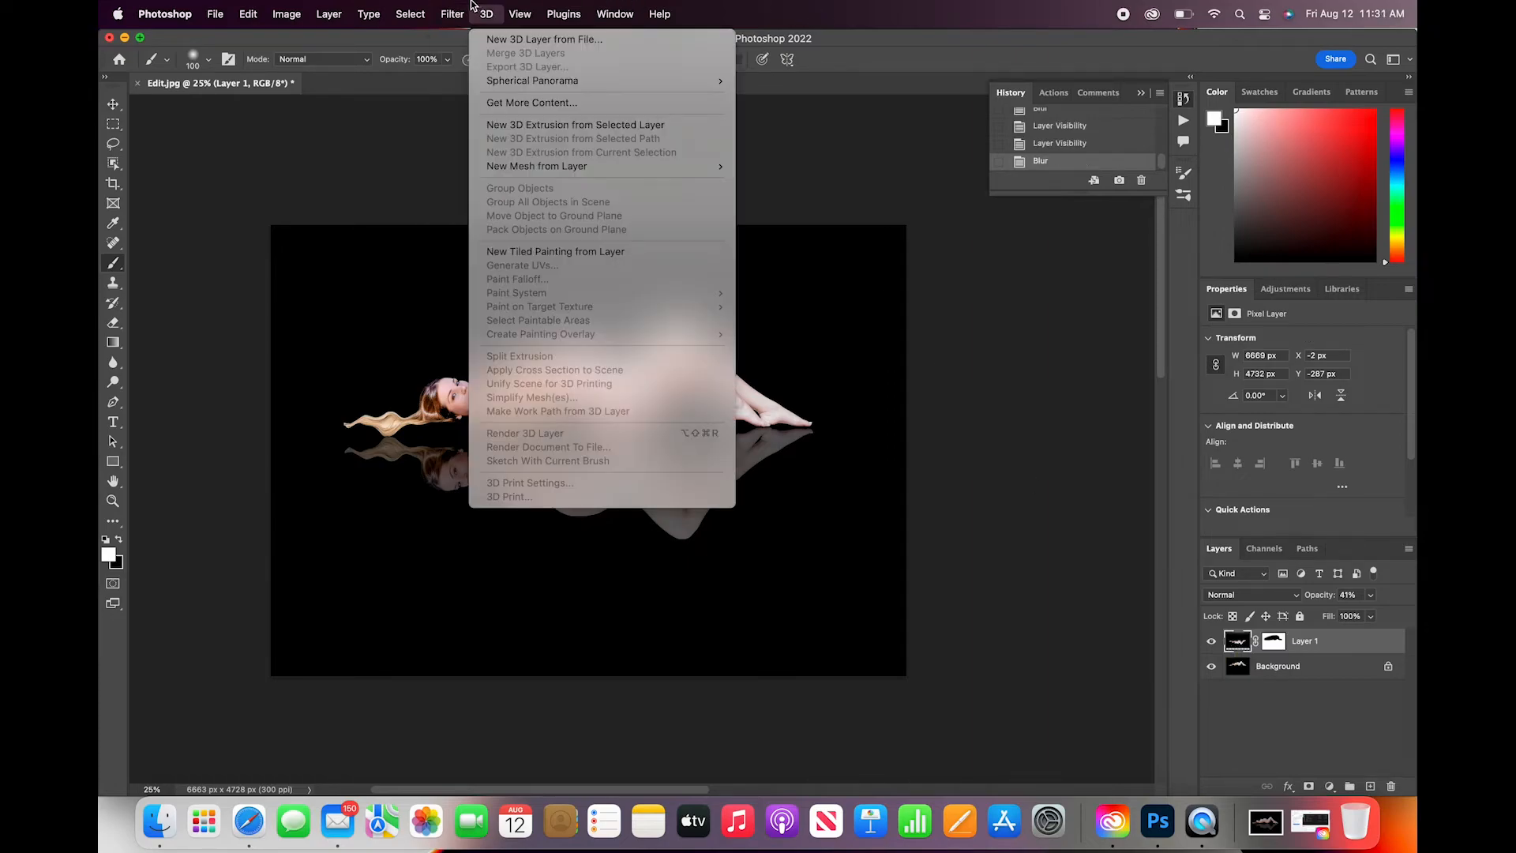
mouse_move(436, 4)
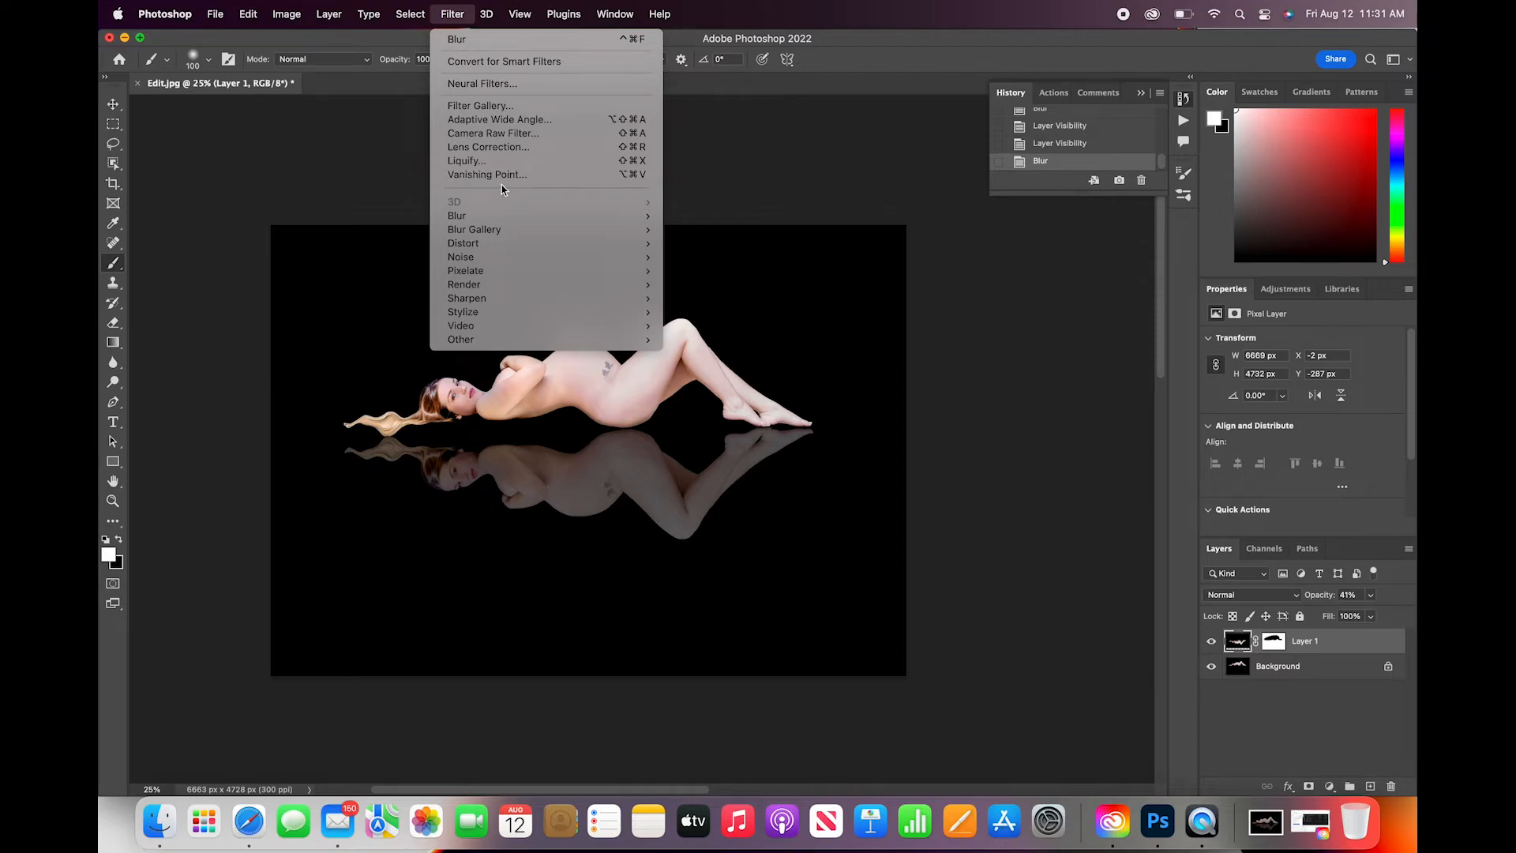
mouse_move(510, 230)
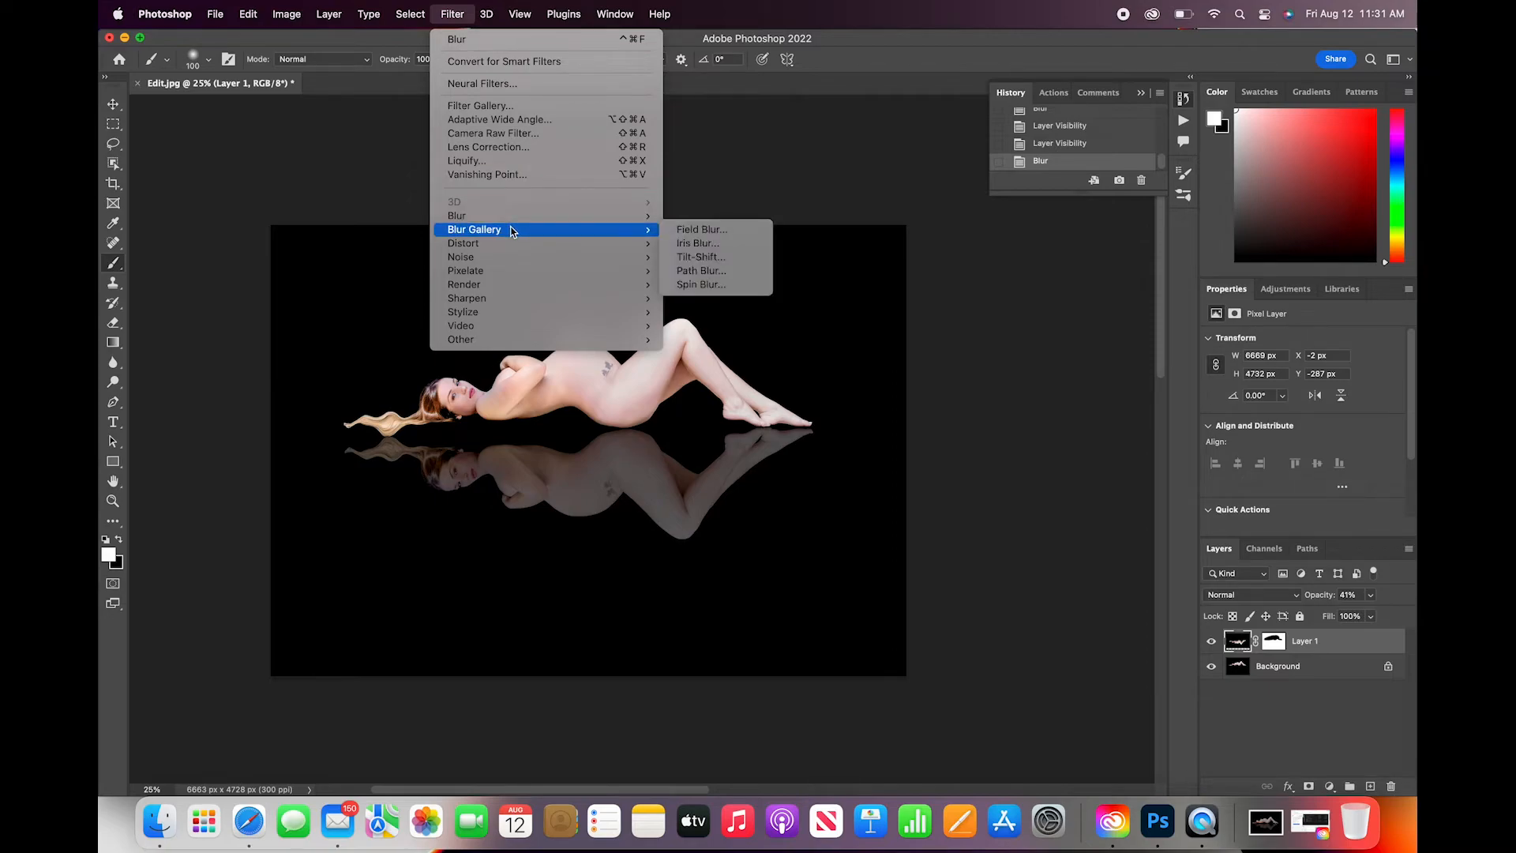
left_click(692, 232)
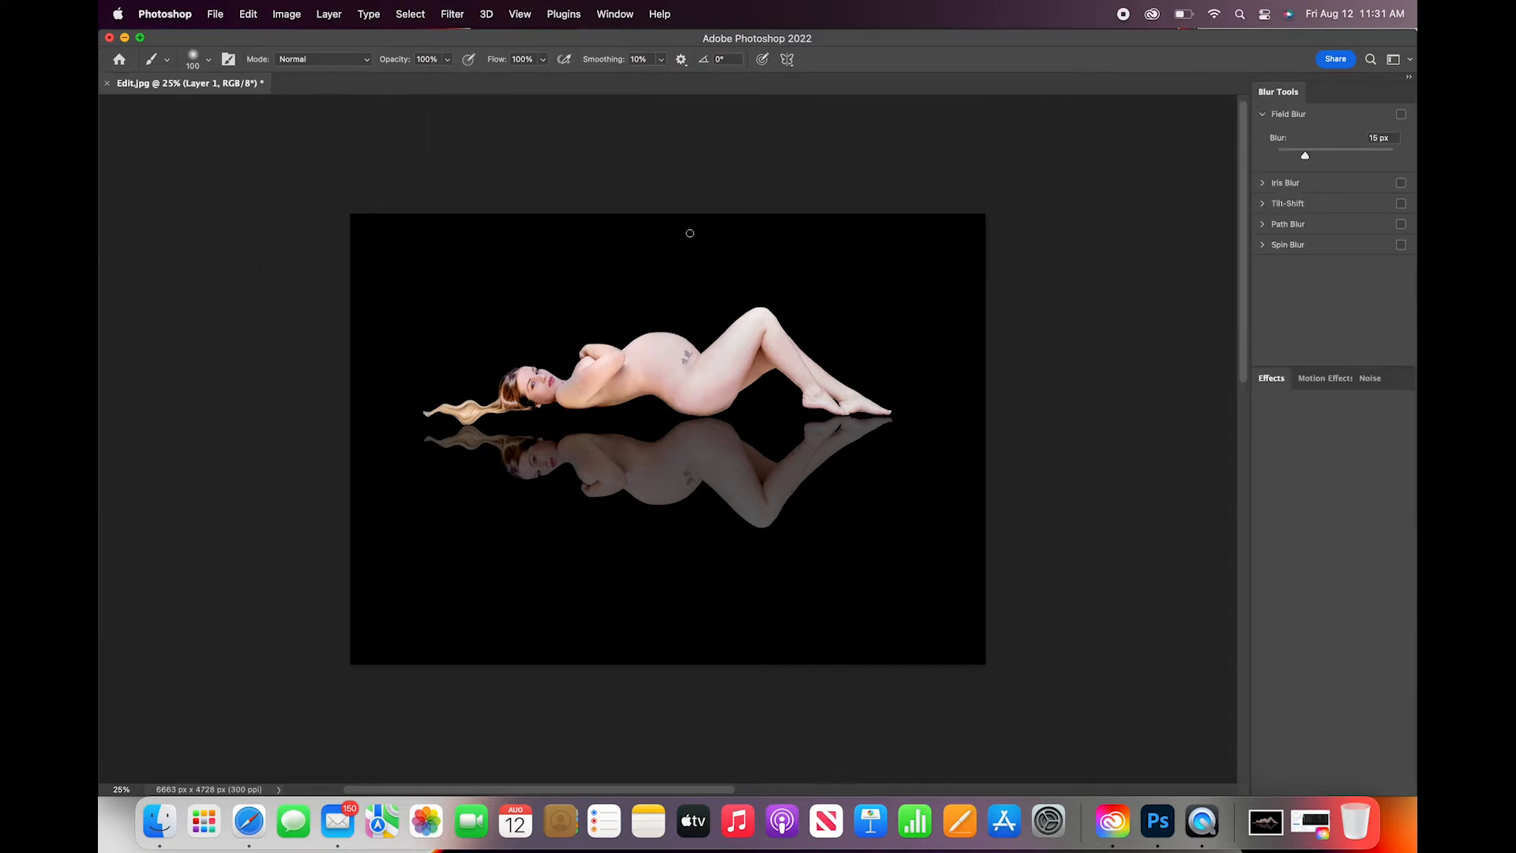
key("super+equal")
key("super+equal")
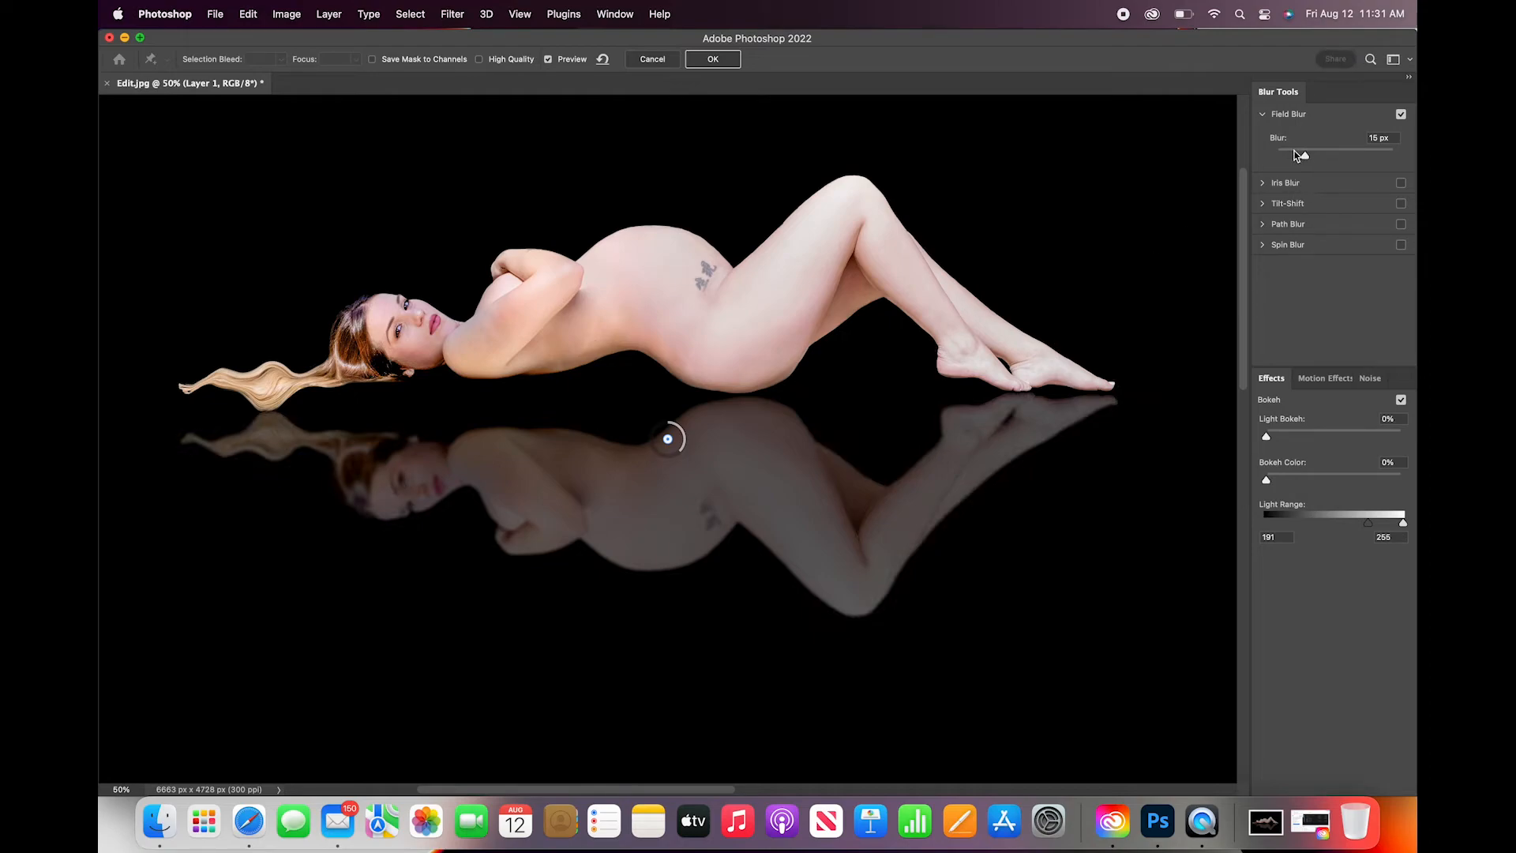
mouse_move(1295, 154)
left_mouse_down()
mouse_move(1271, 155)
mouse_move(1414, 162)
mouse_move(1297, 154)
left_mouse_up()
left_click_drag(1296, 154, 1295, 156)
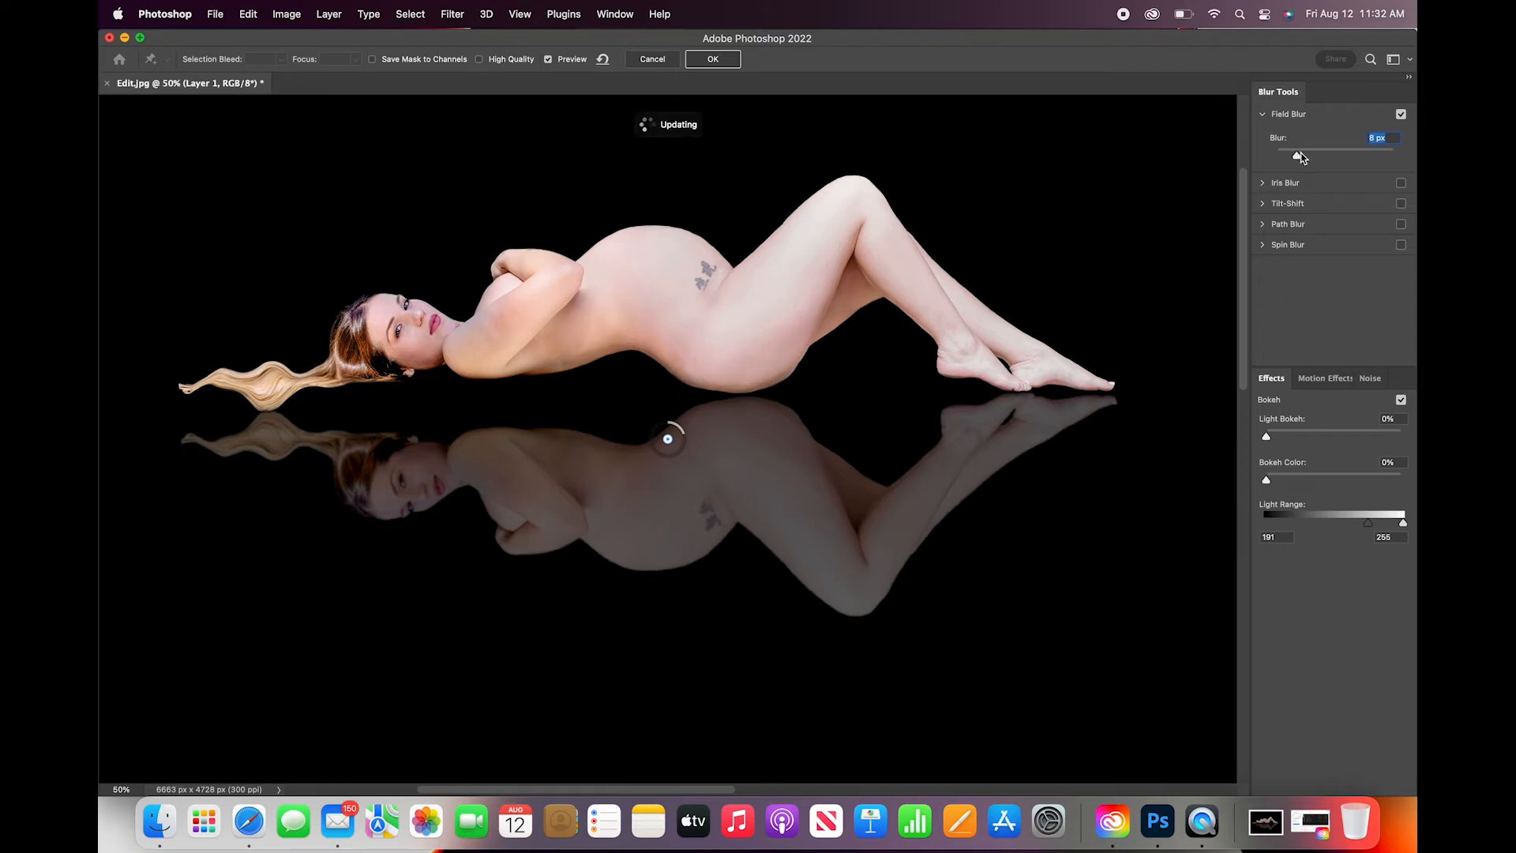
left_click_drag(1299, 154, 1301, 153)
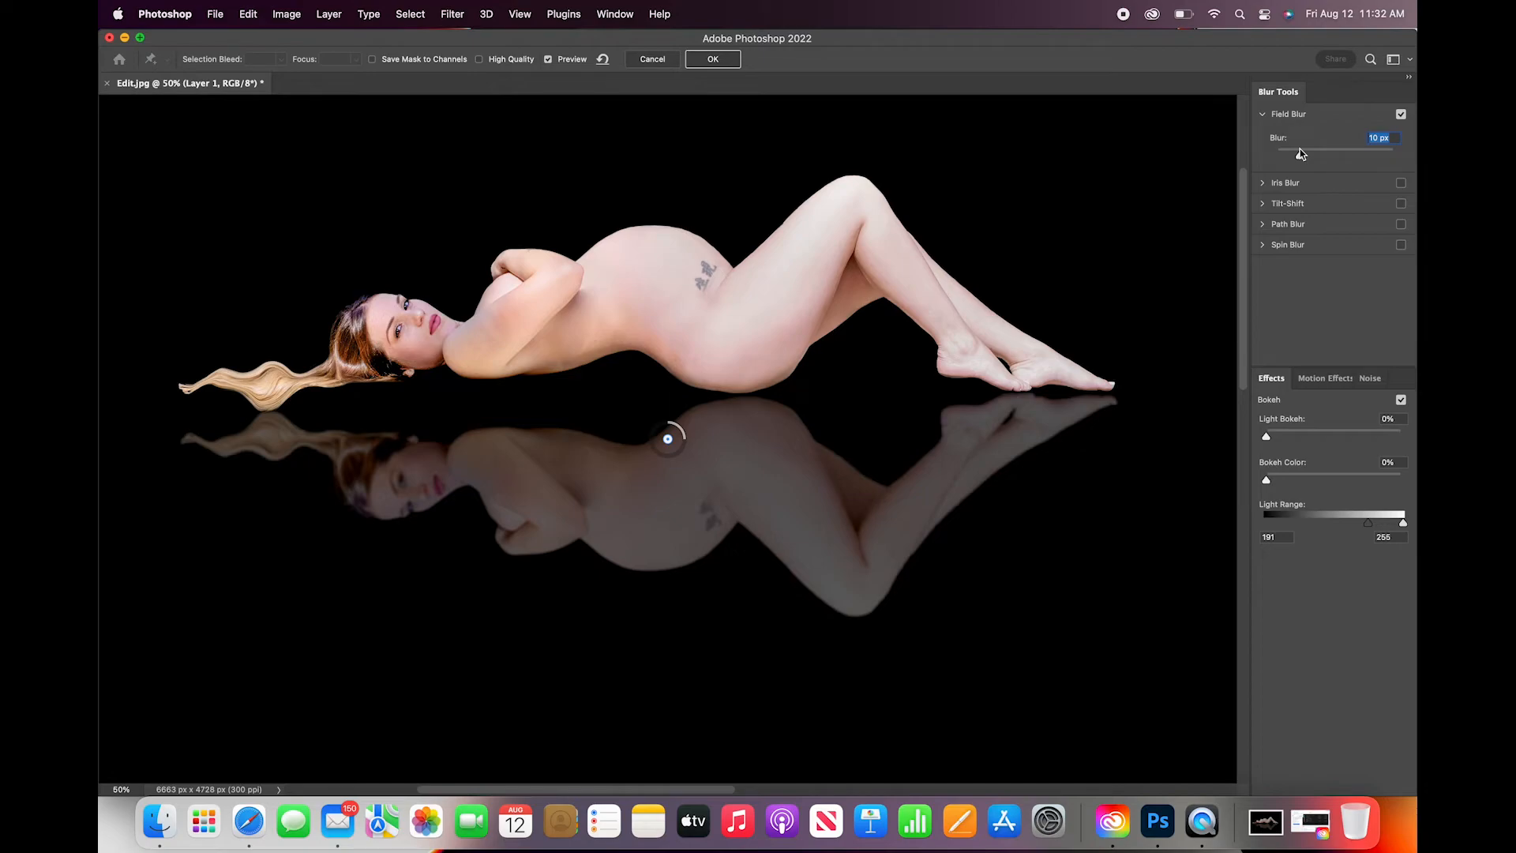
left_click_drag(1300, 154, 1294, 156)
left_click(713, 61)
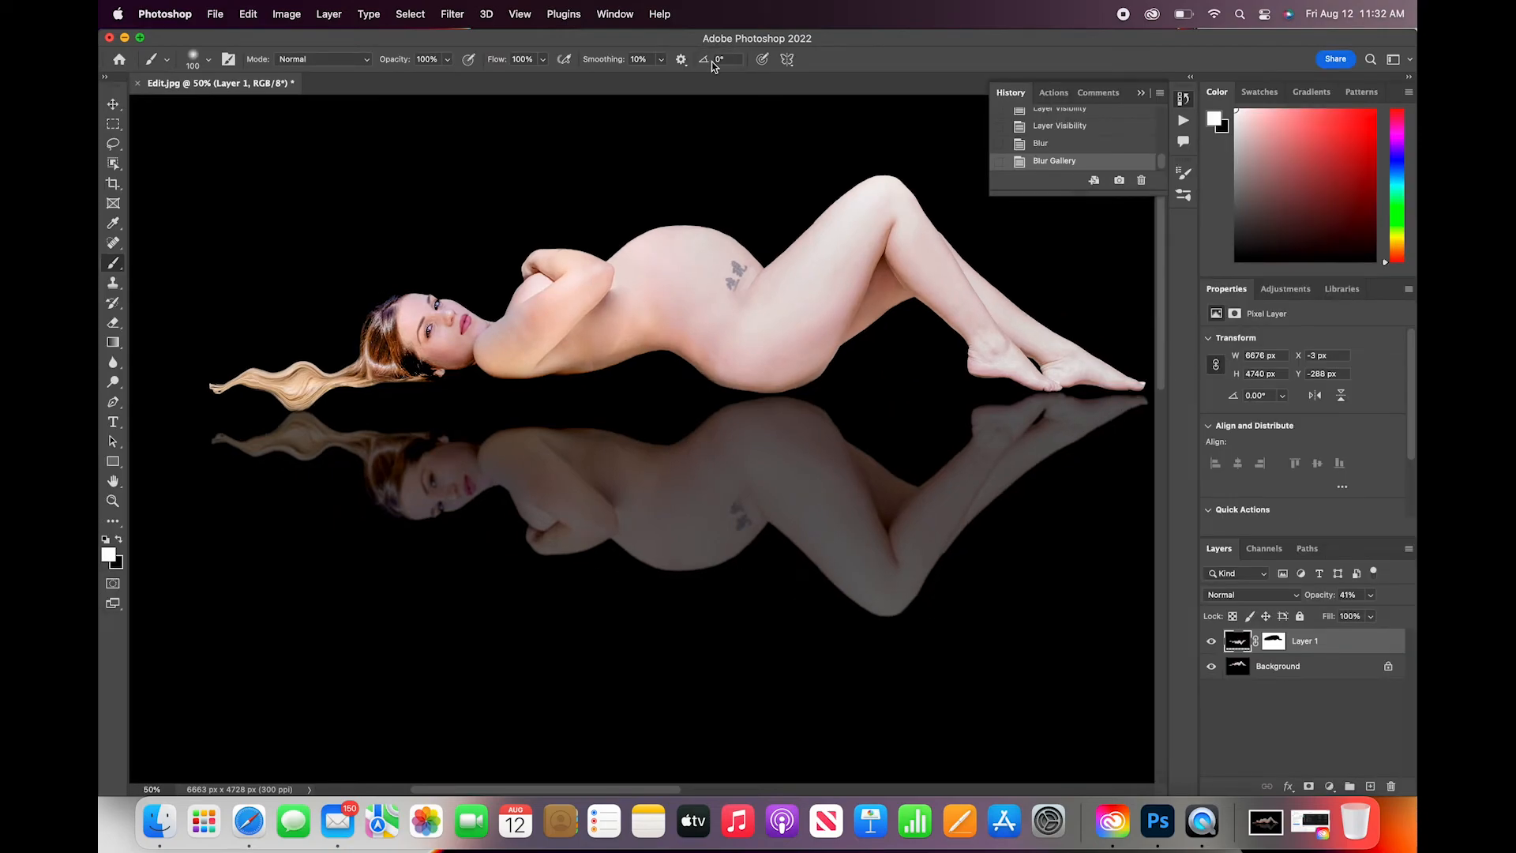
- Flatten the image so the reflection layer merges into the background
key("super+minus")
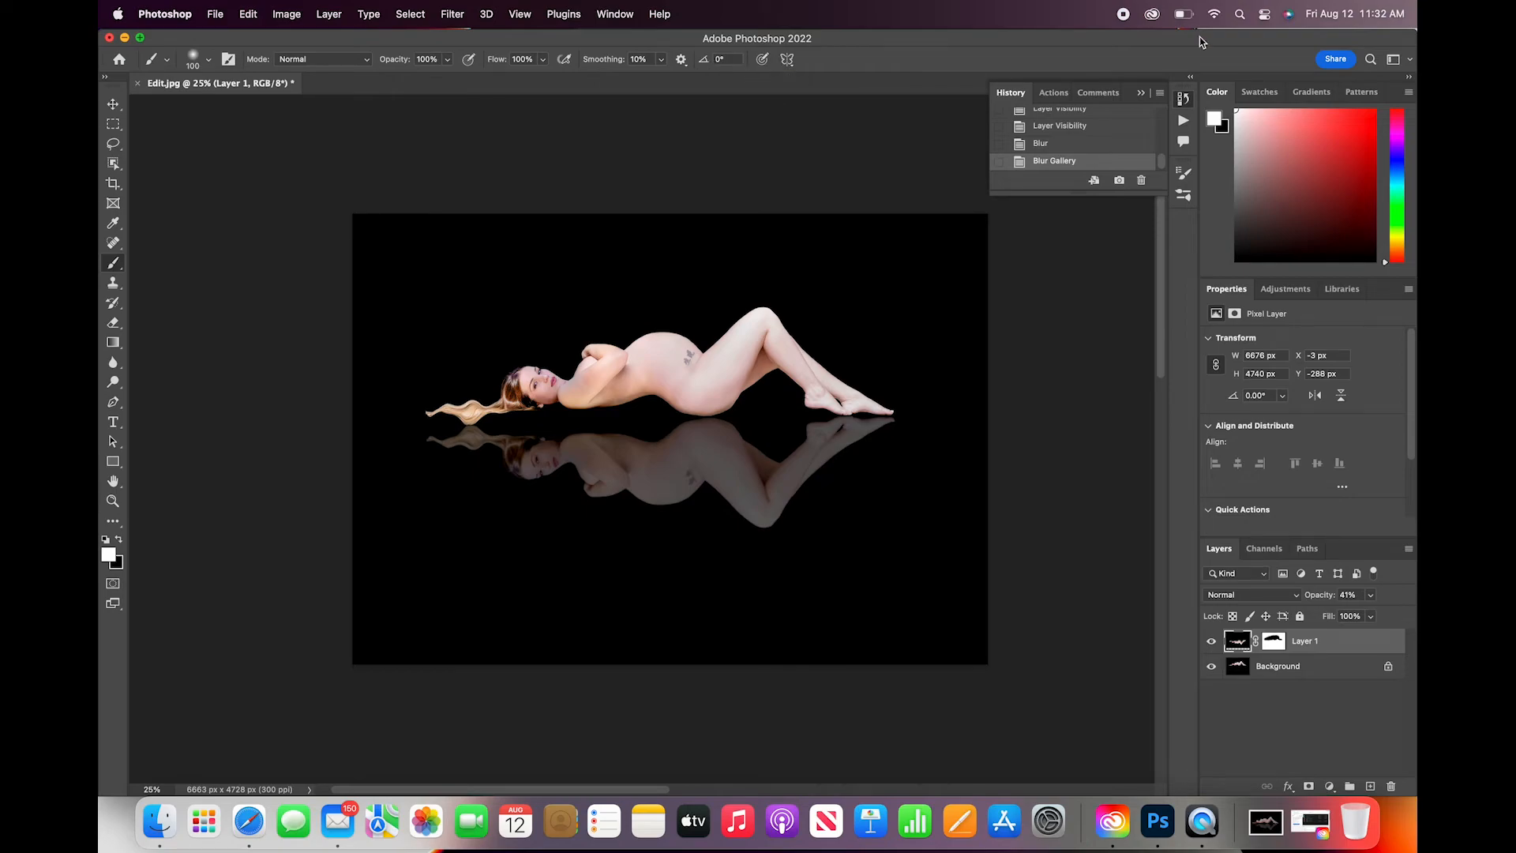
left_click(288, 10)
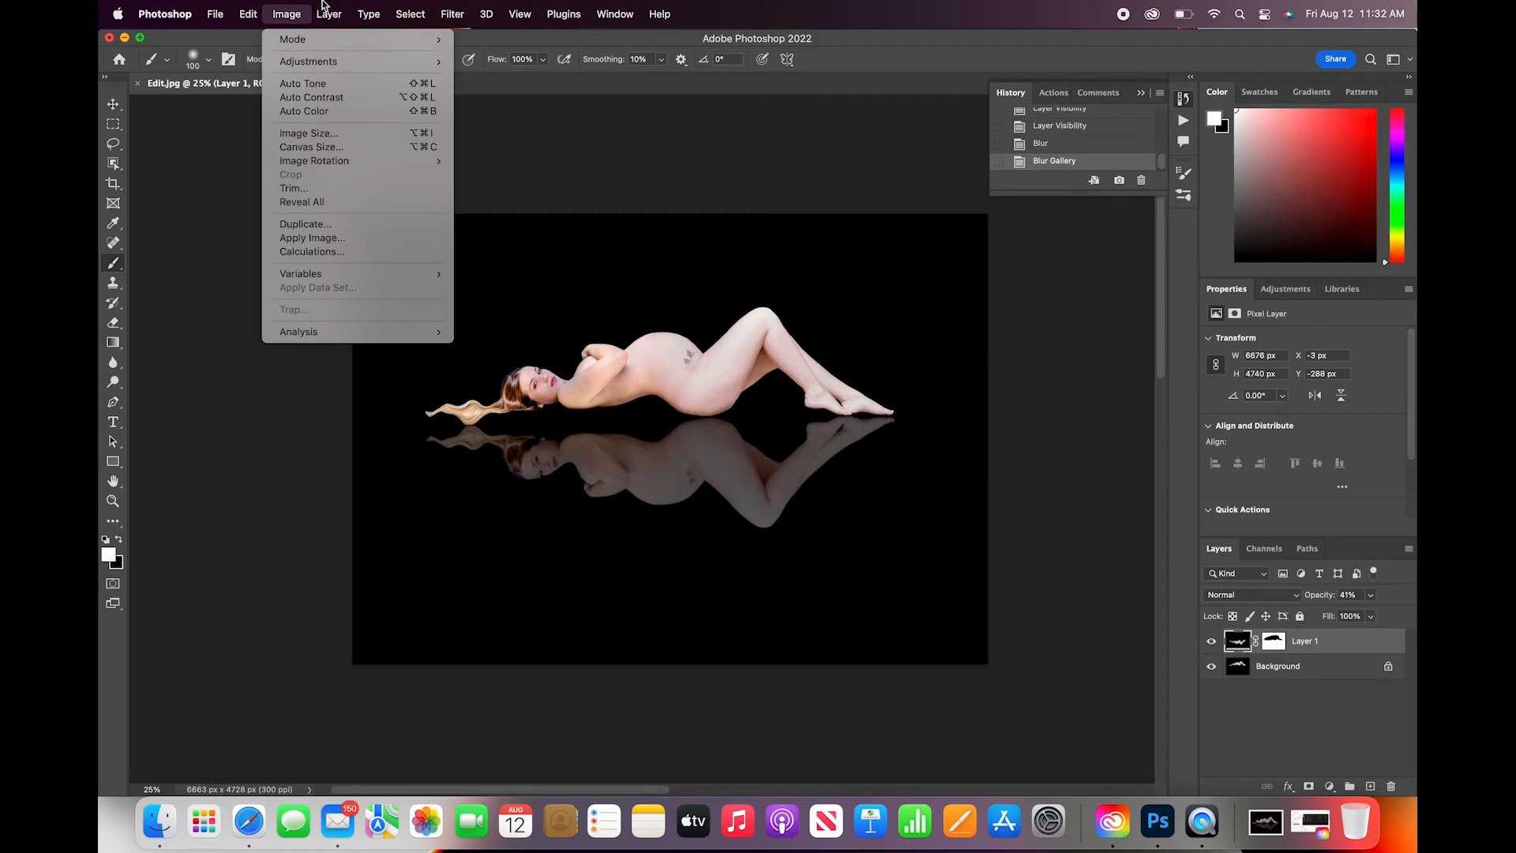
mouse_move(328, 13)
left_click(339, 595)
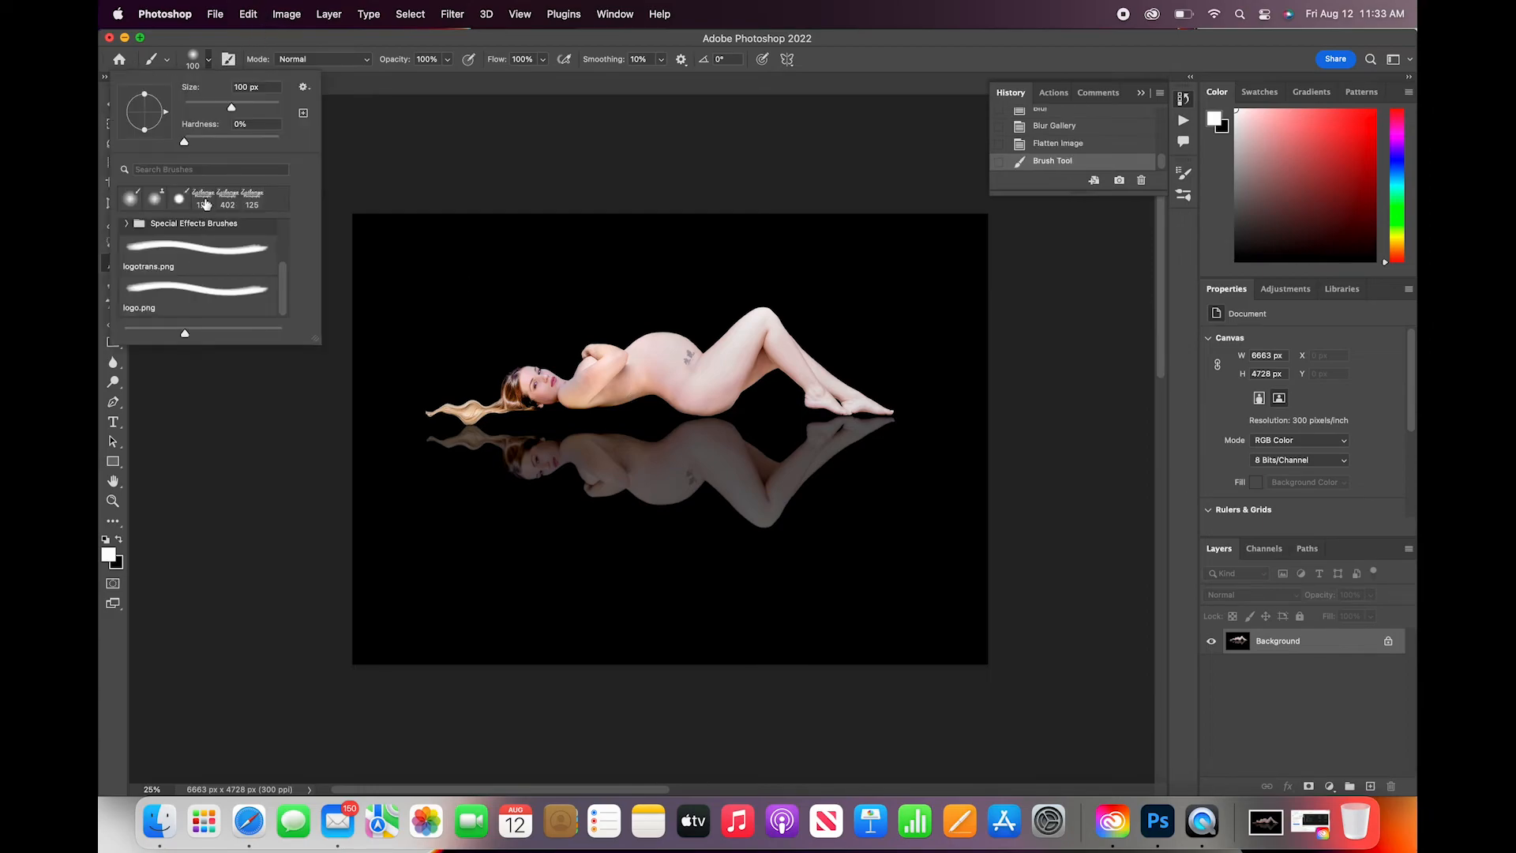
- Choose the photography logo brush preset, enlarge it to 700 px, and stamp it once in white on the black area below the reflection
left_click(205, 197)
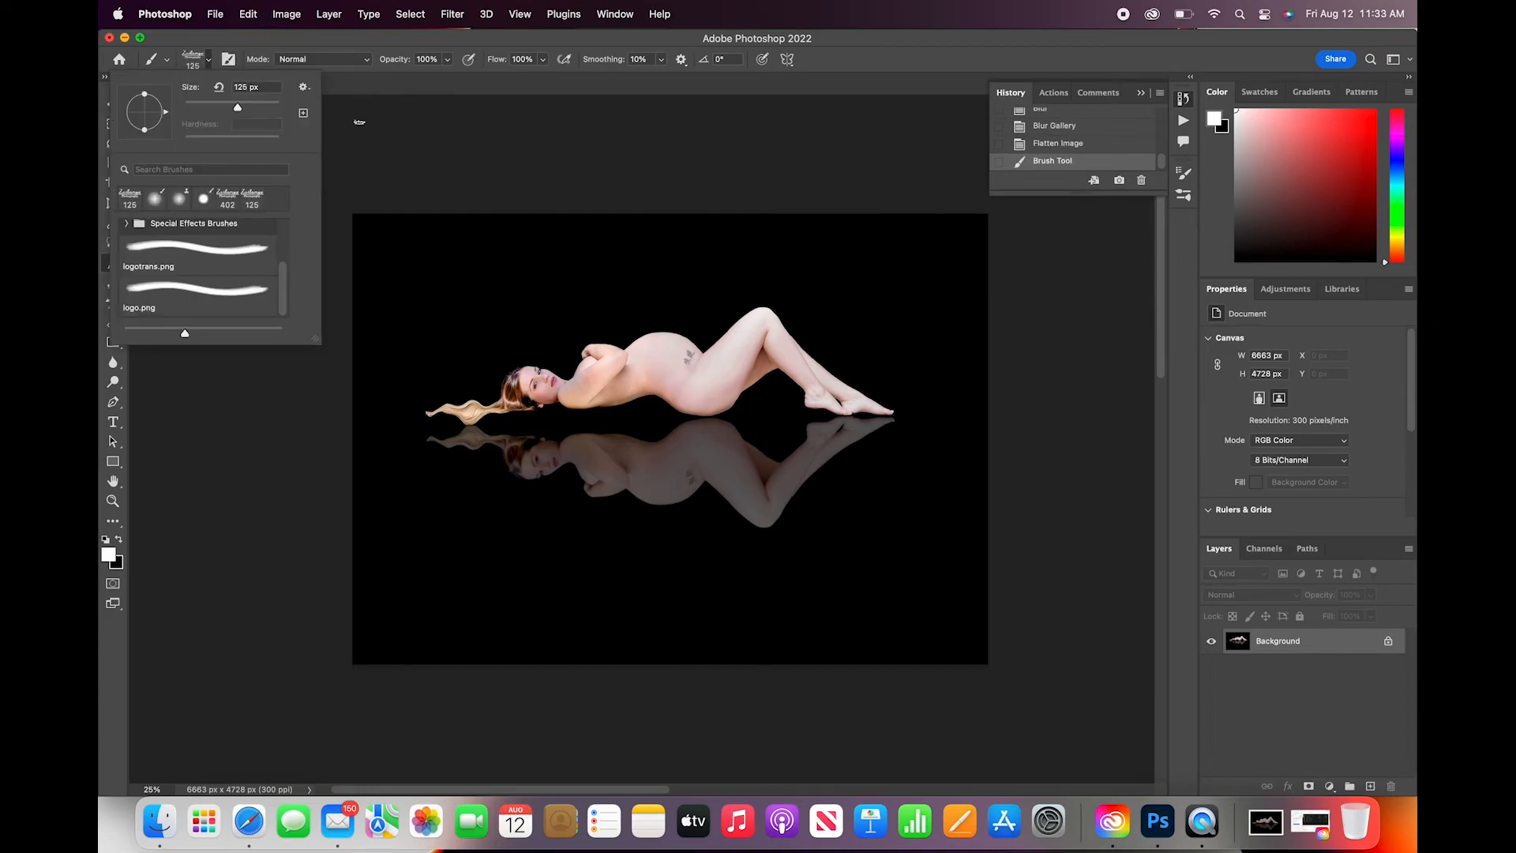
left_click(488, 128)
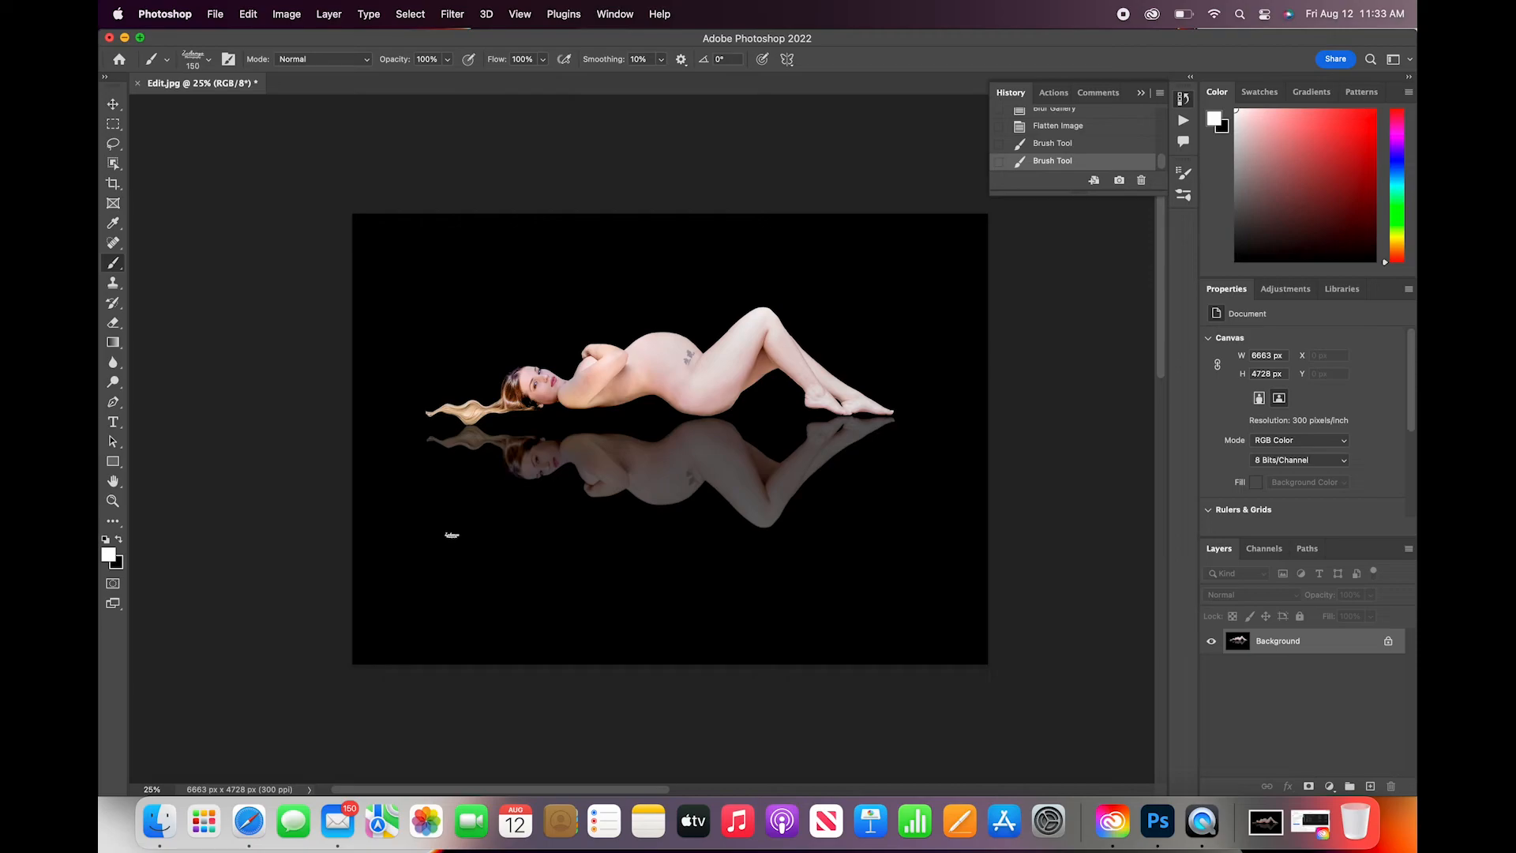
key("bracketright")
key("bracketright")
key("bracketright")
key("bracketright")
key("bracketright")
key("bracketright")
key("bracketright")
key("bracketright")
key("bracketright")
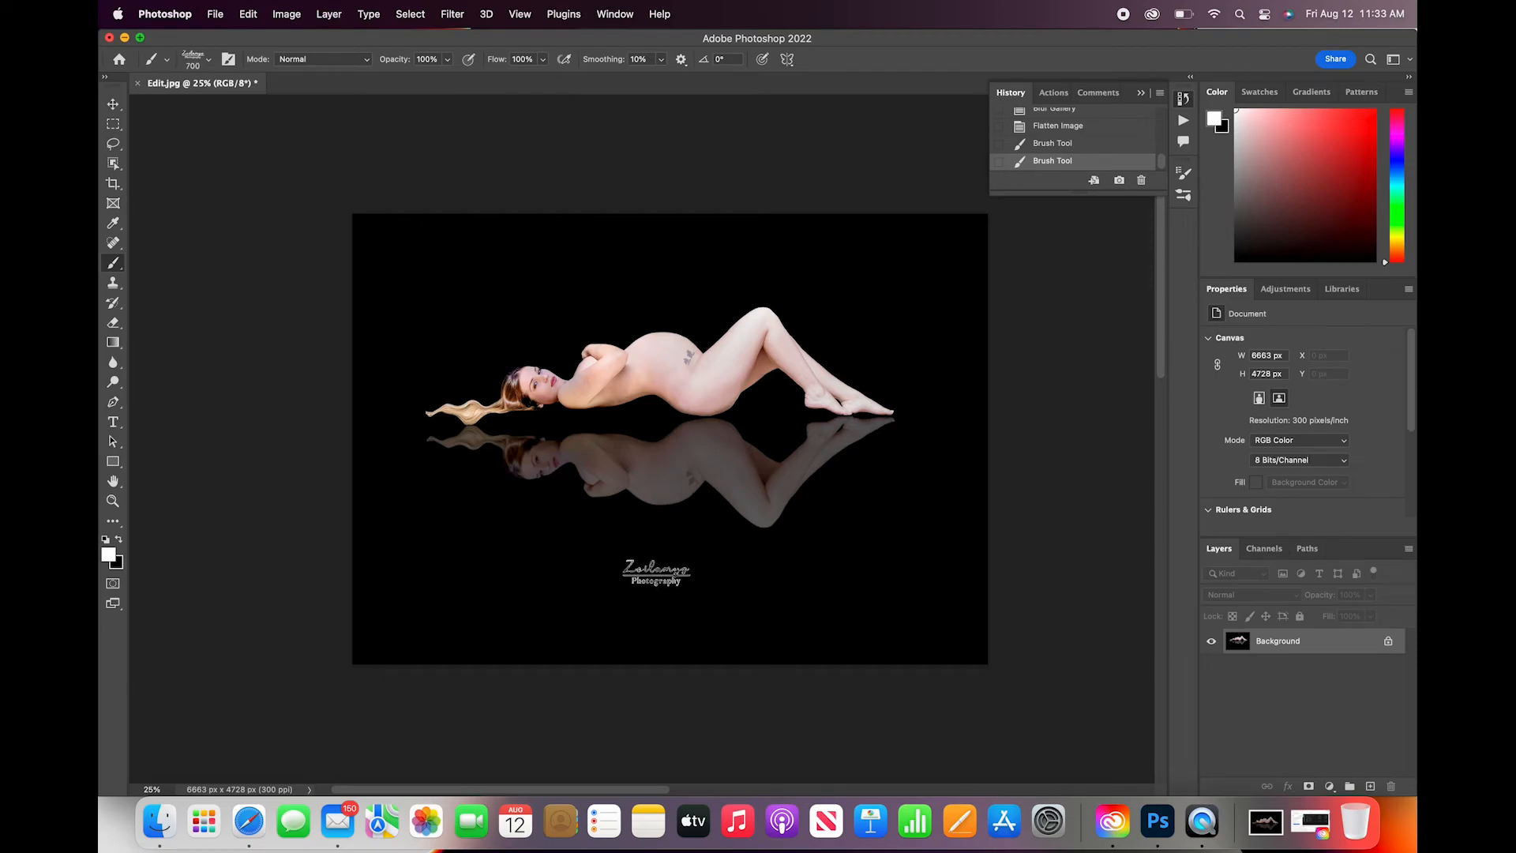
left_click(656, 572)
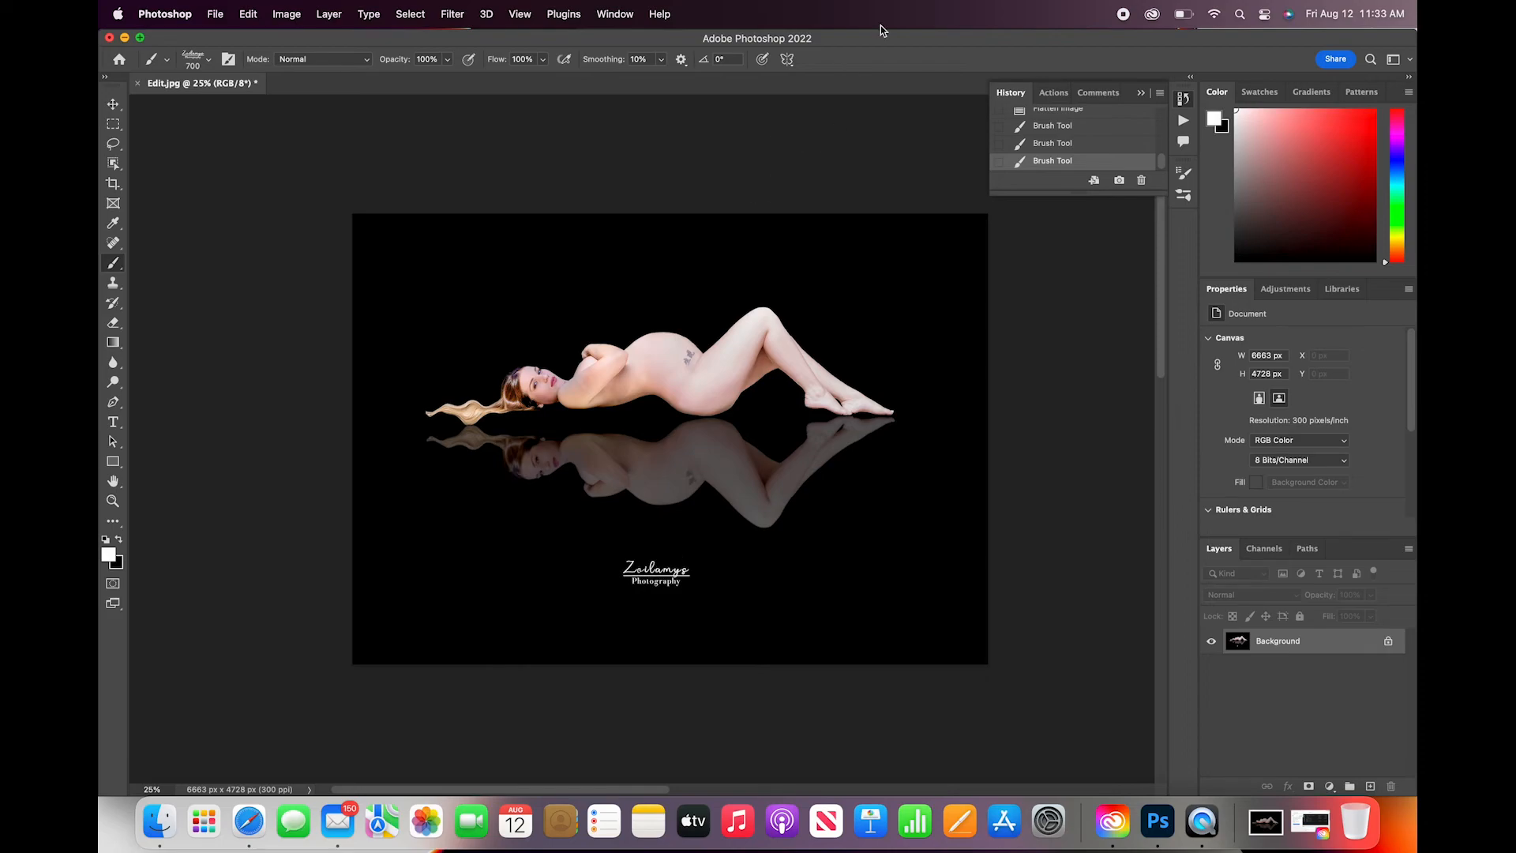
- Save the image on the computer as a JPEG named Studio in the Desktop folder
left_click(214, 14)
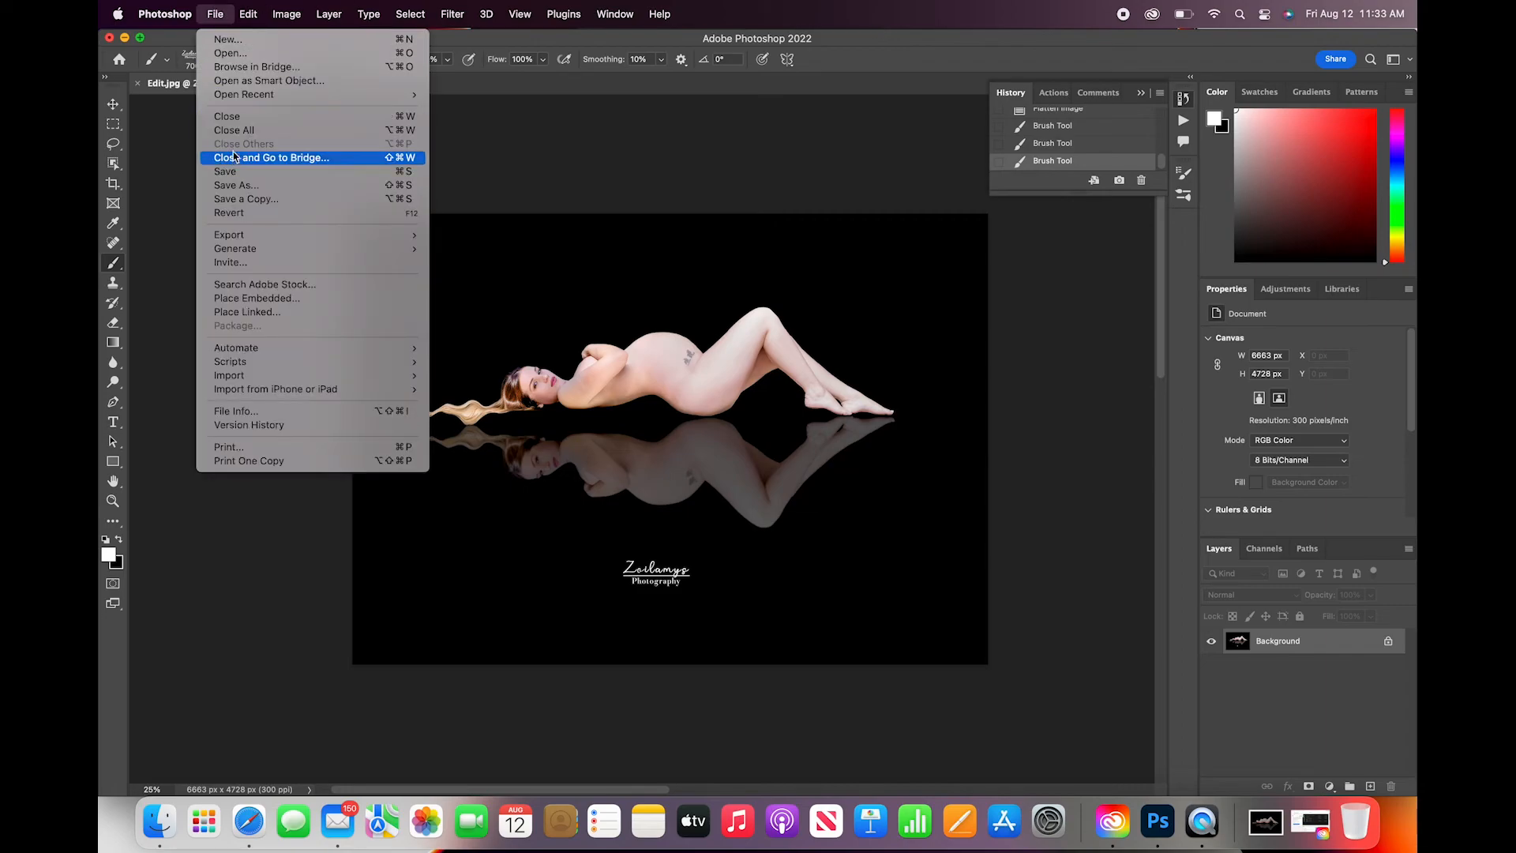
left_click(237, 184)
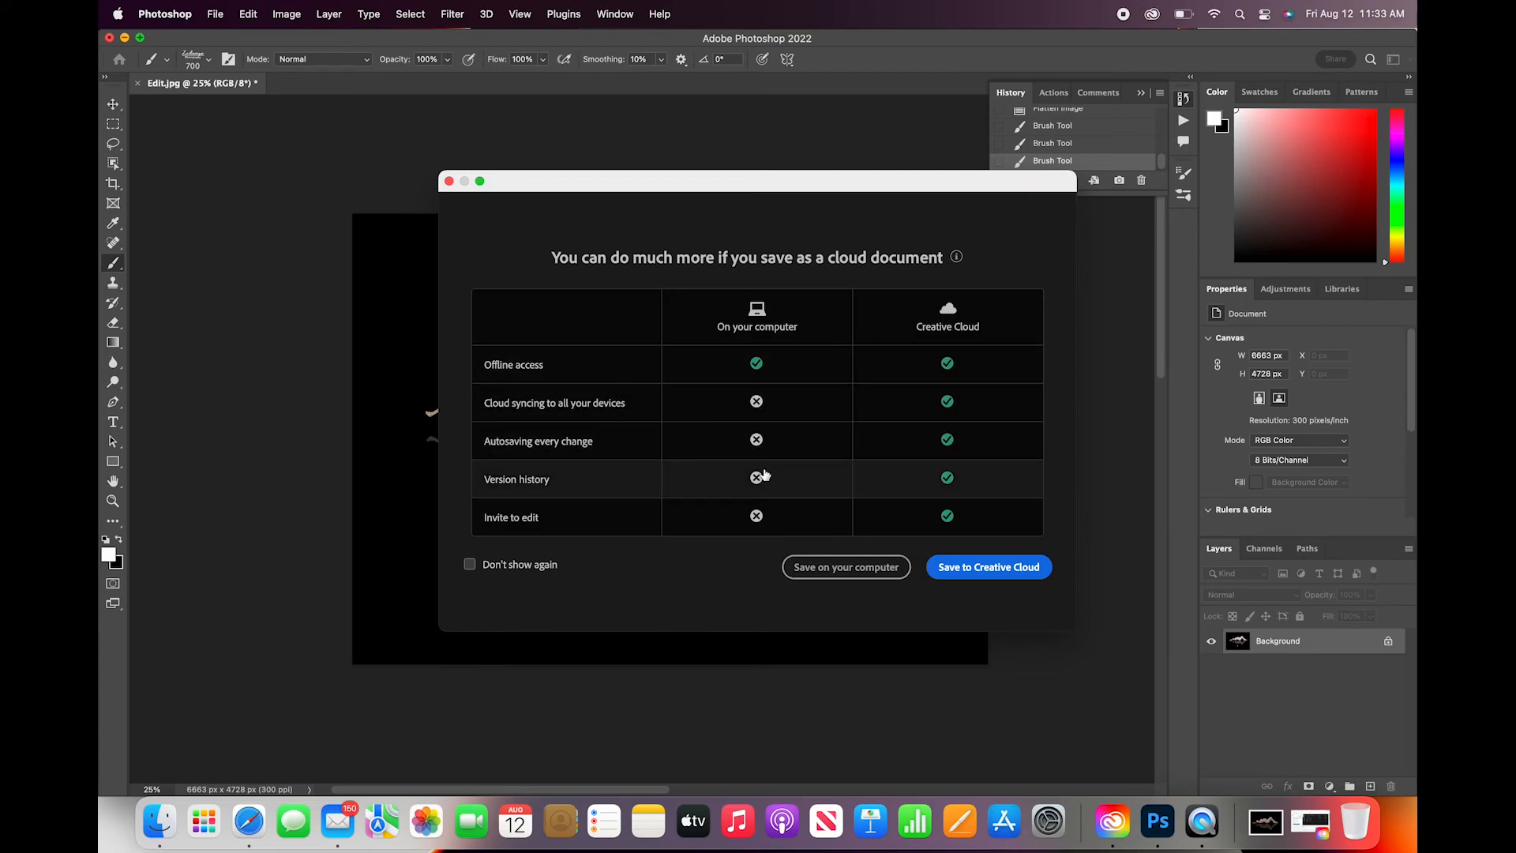
left_click(878, 575)
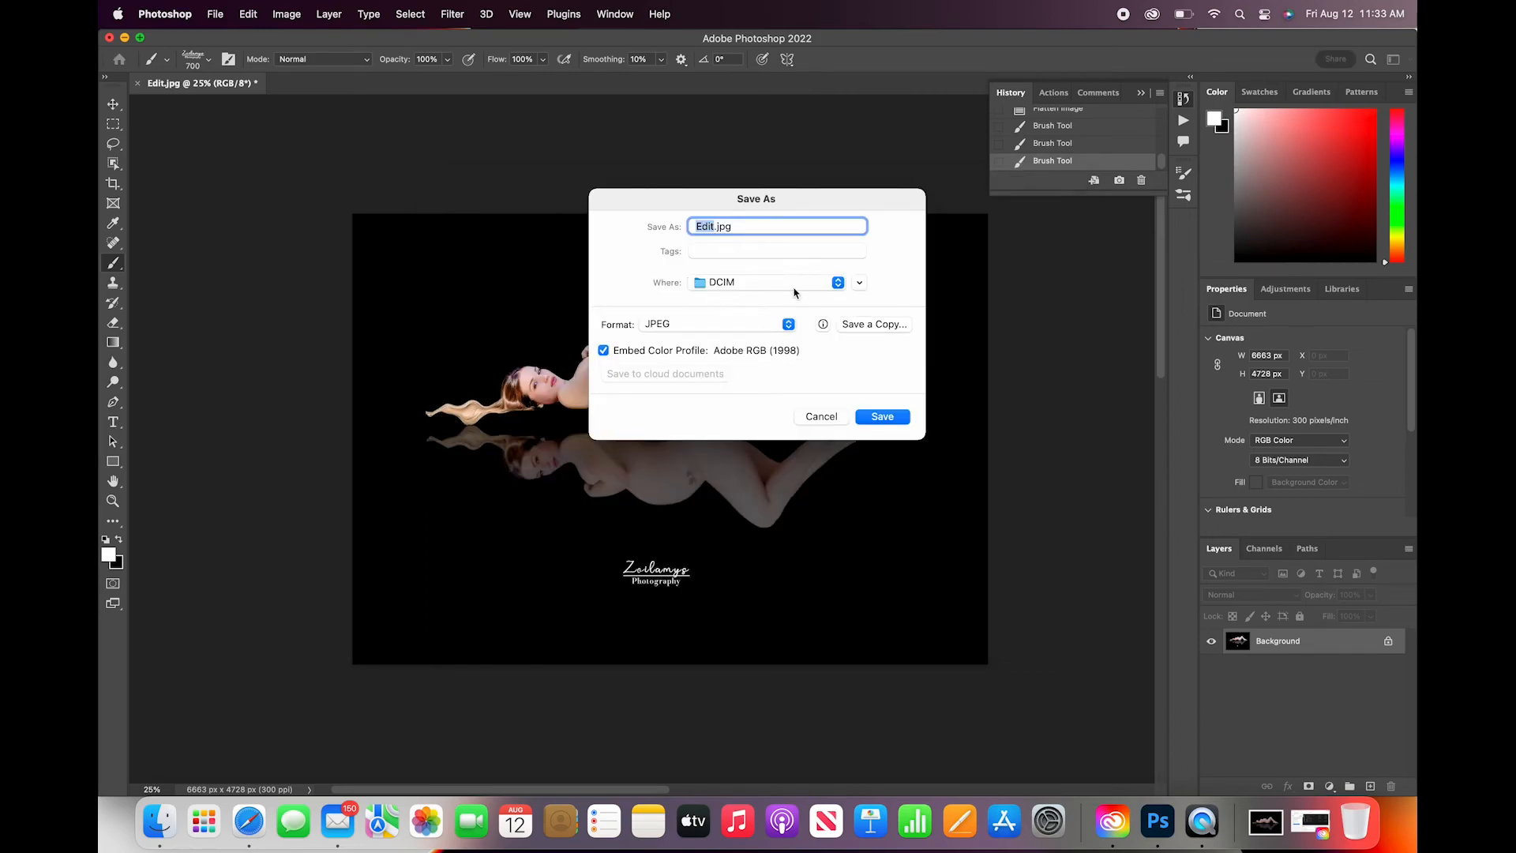
left_click(781, 286)
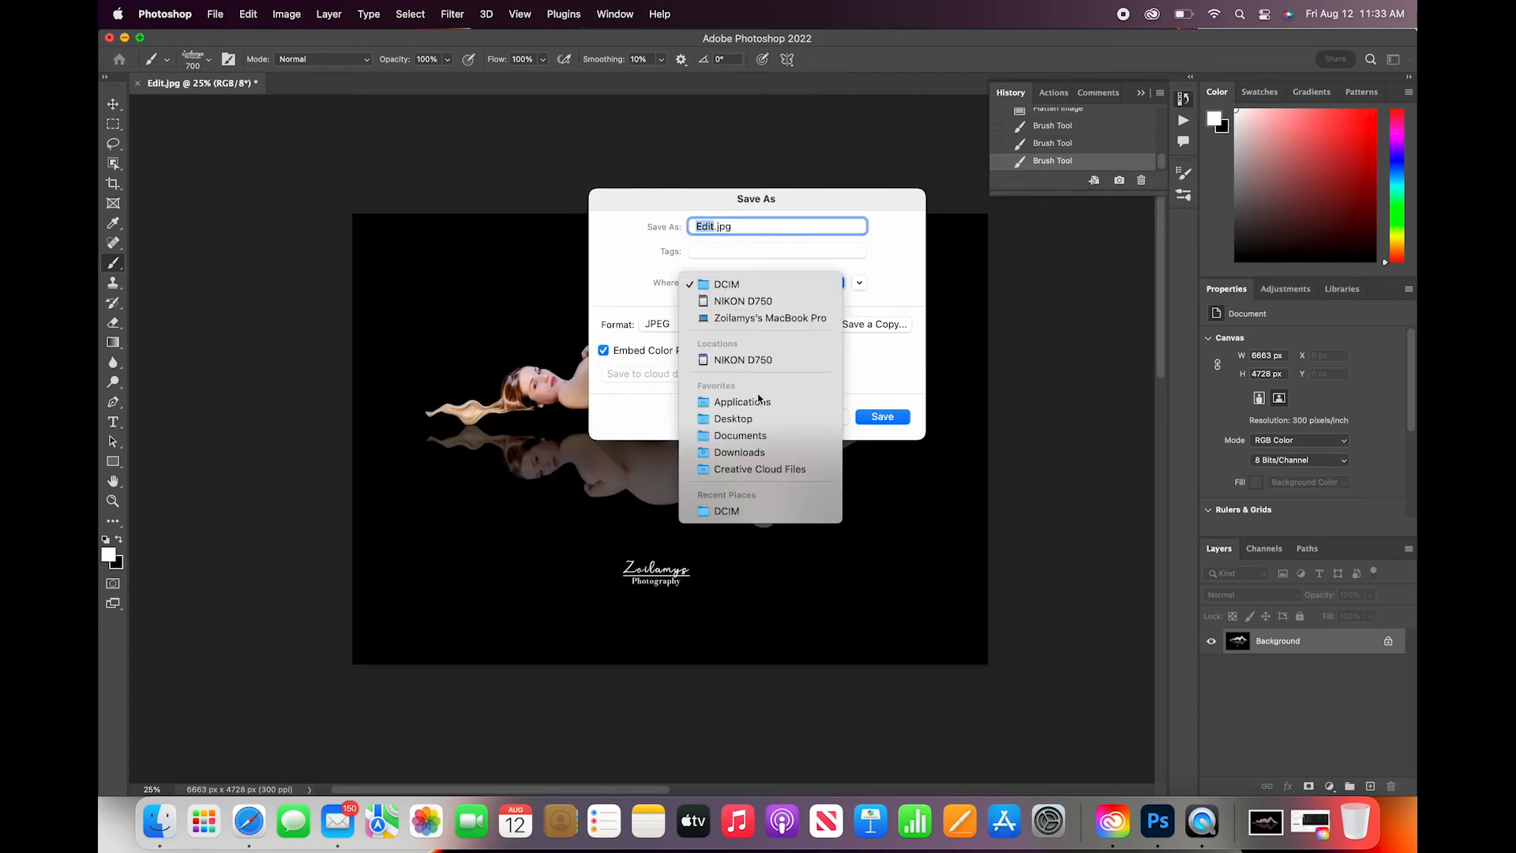
left_click(758, 419)
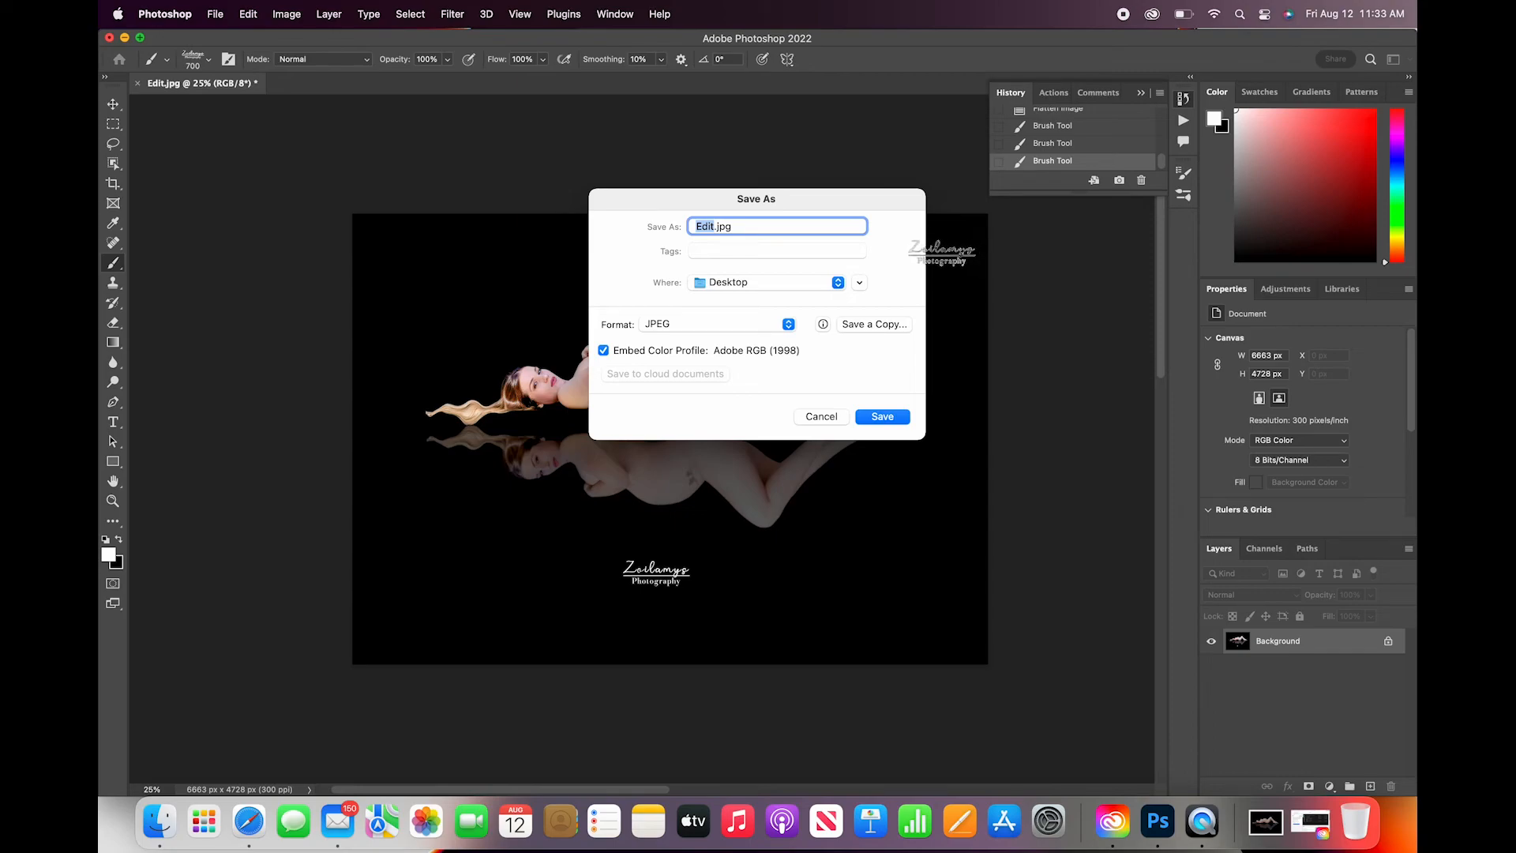
type("Stud")
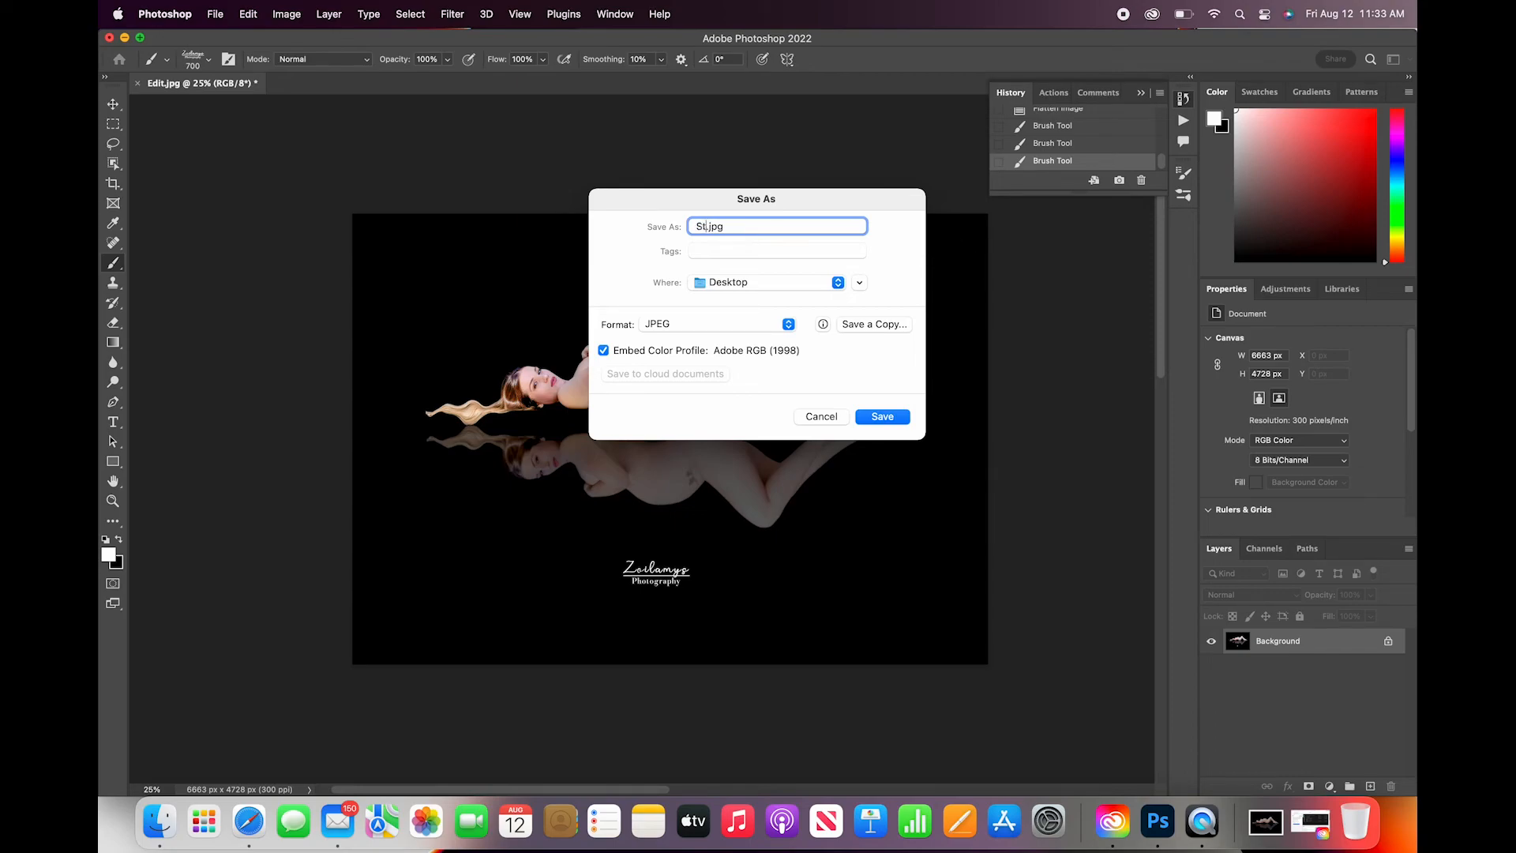
type("io")
key("Return")
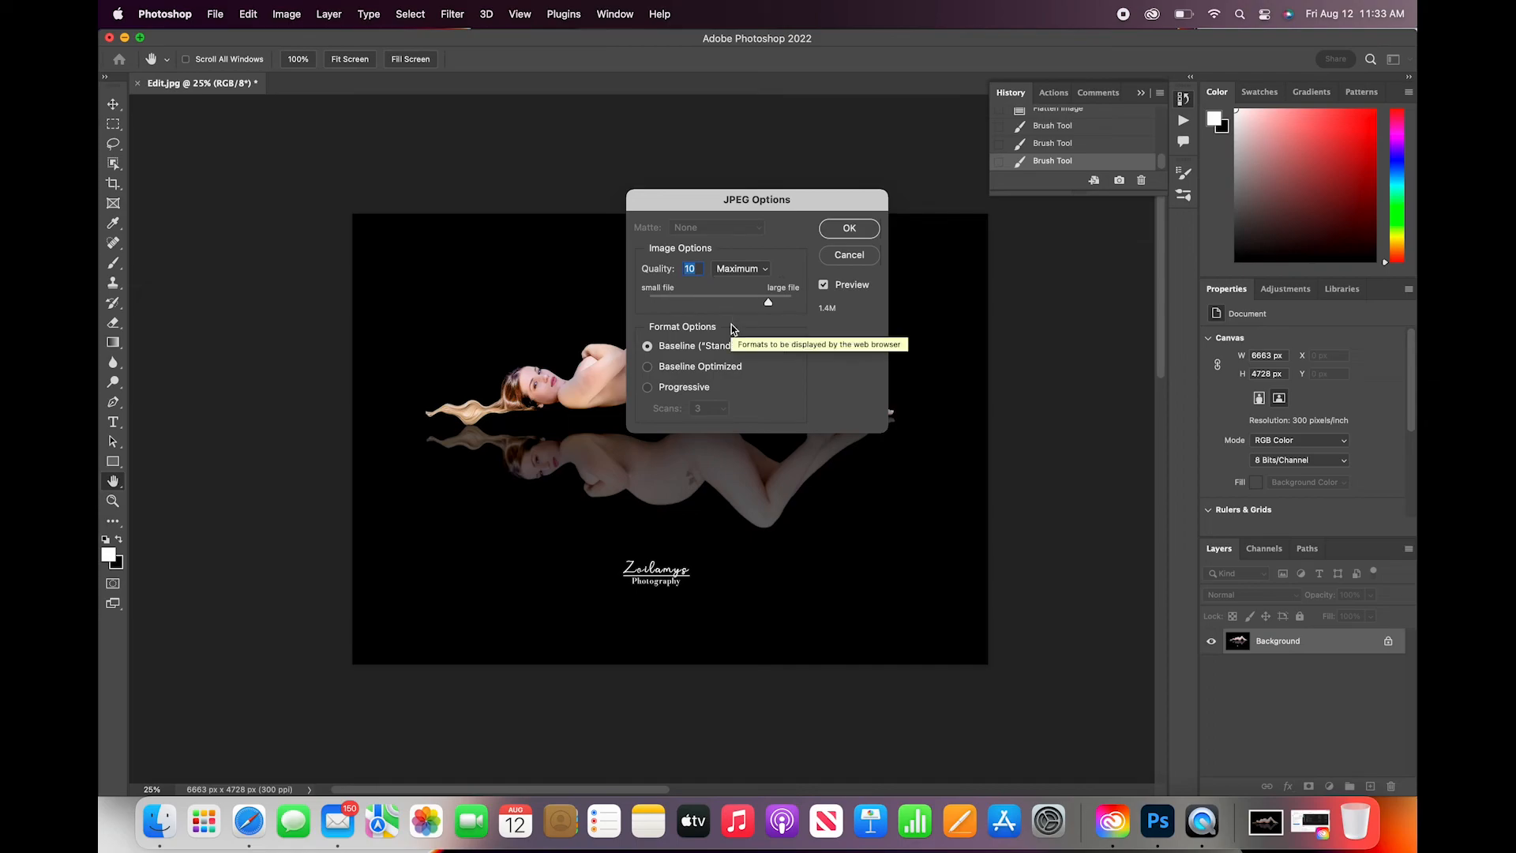
- Accept the JPEG options with Maximum quality at 10 and the Baseline ("Standard") format
left_click(748, 271)
left_click(747, 269)
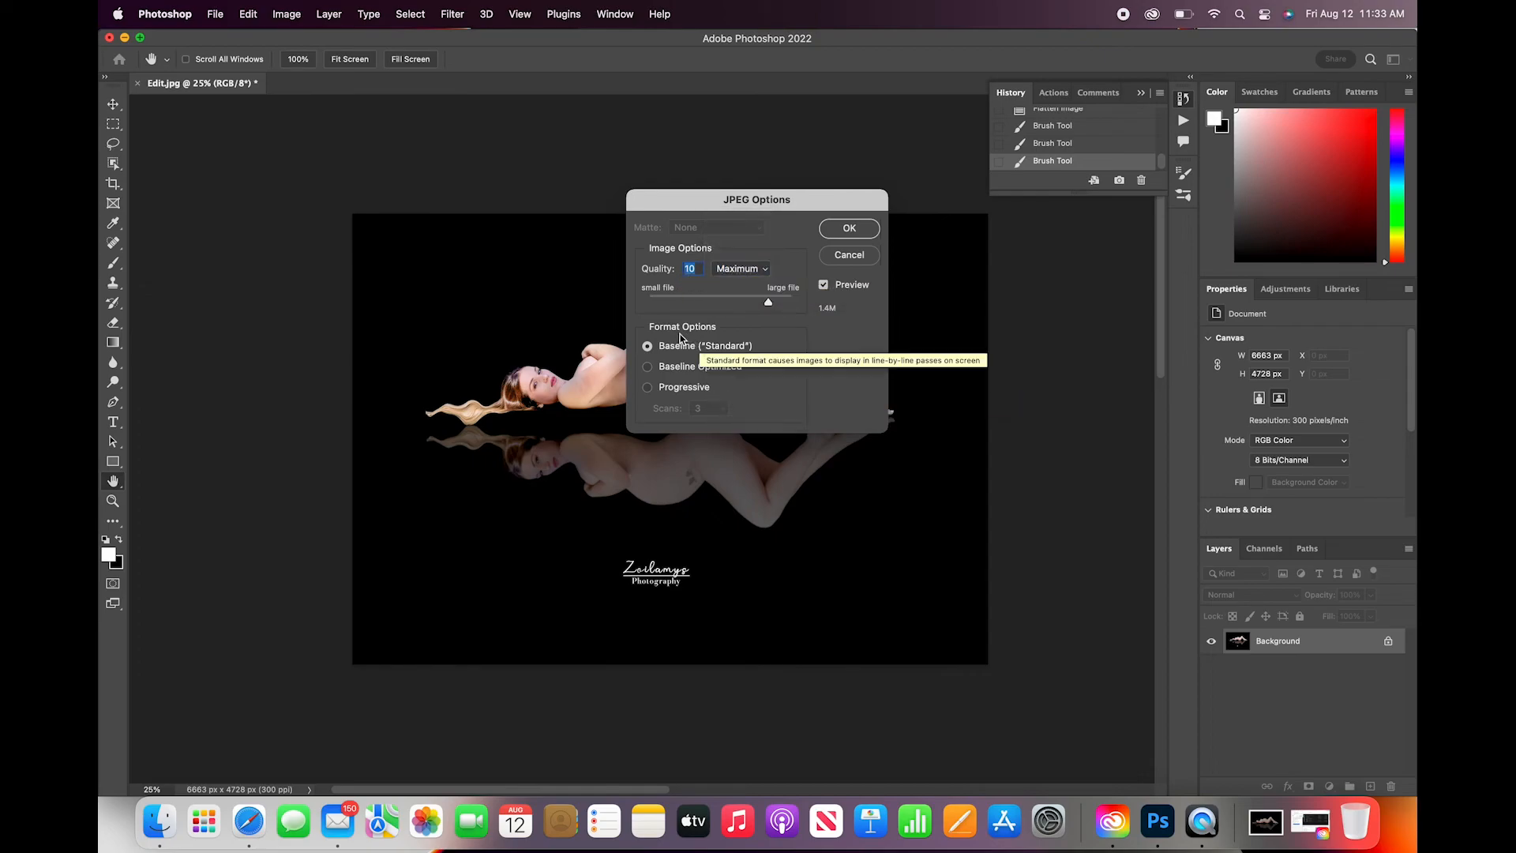
left_click(848, 228)
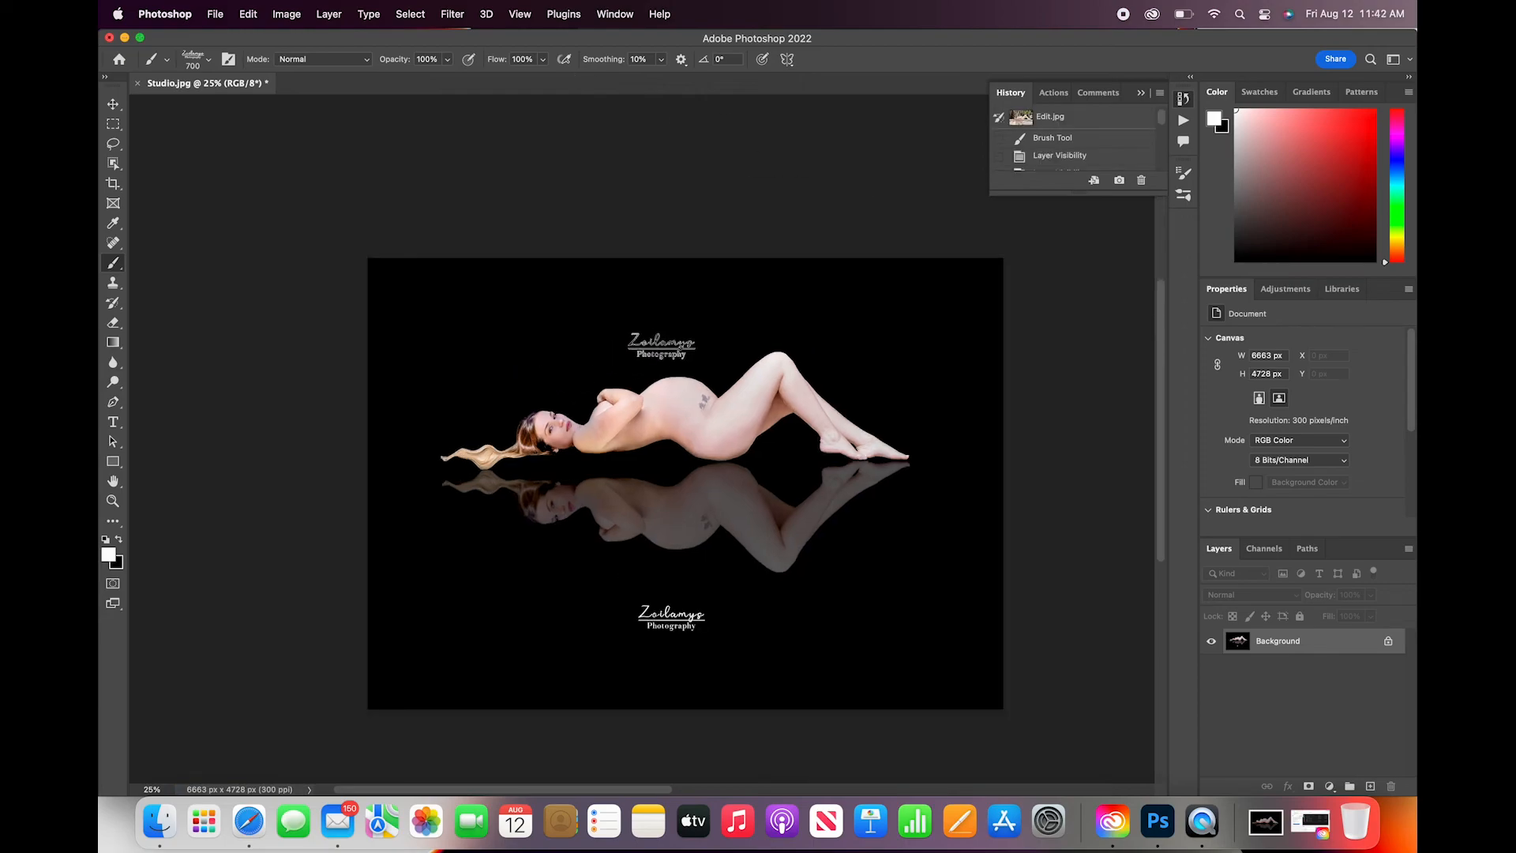
- Compare the original Edit.jpg state with the finished edit twice through the history, ending on the last saved state
left_click(1050, 117)
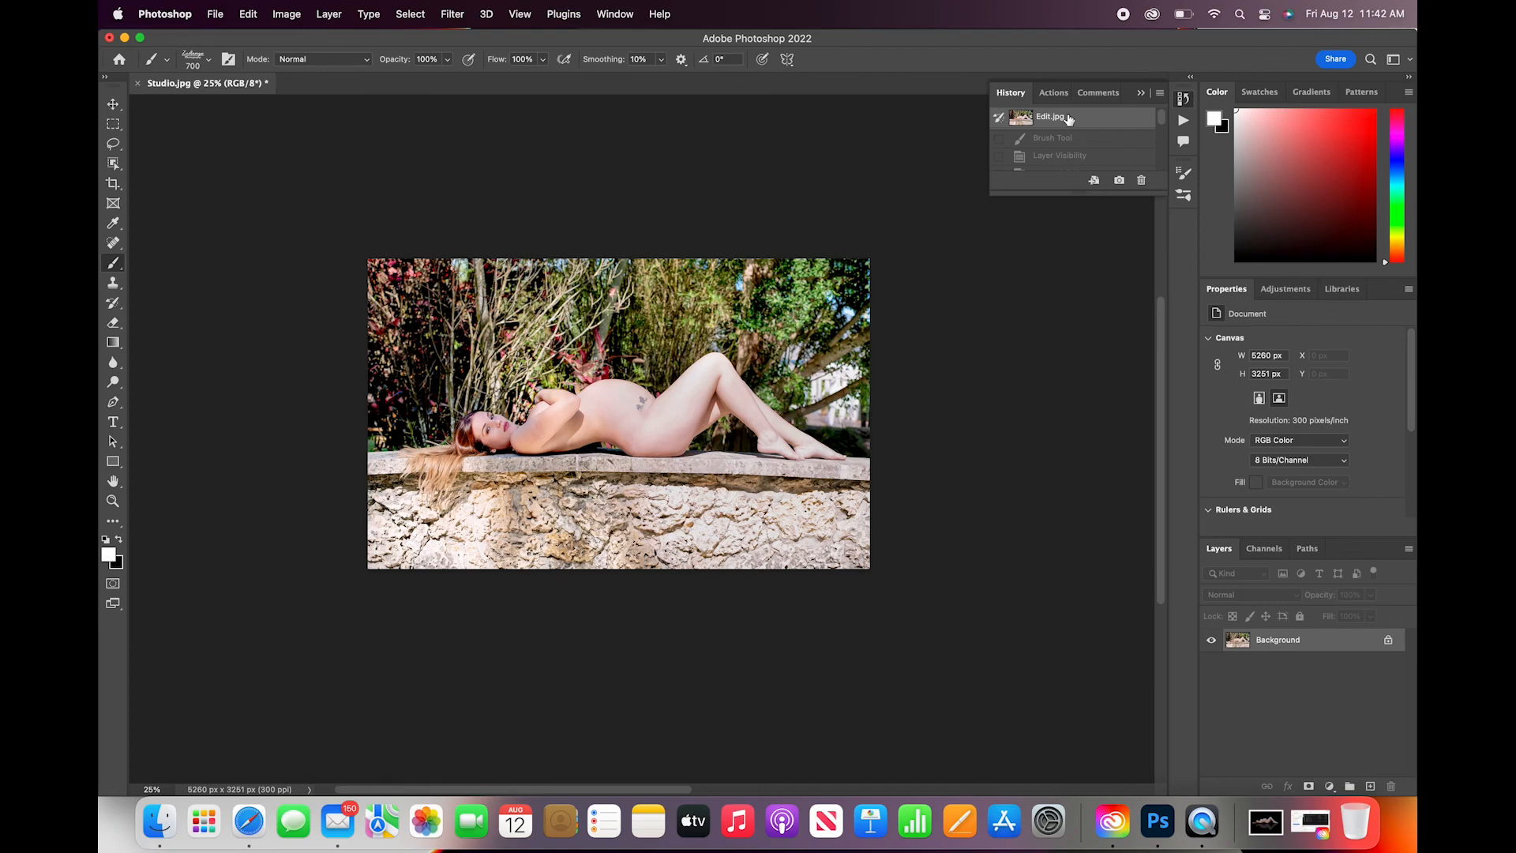
scroll(1068, 138, "down", 3)
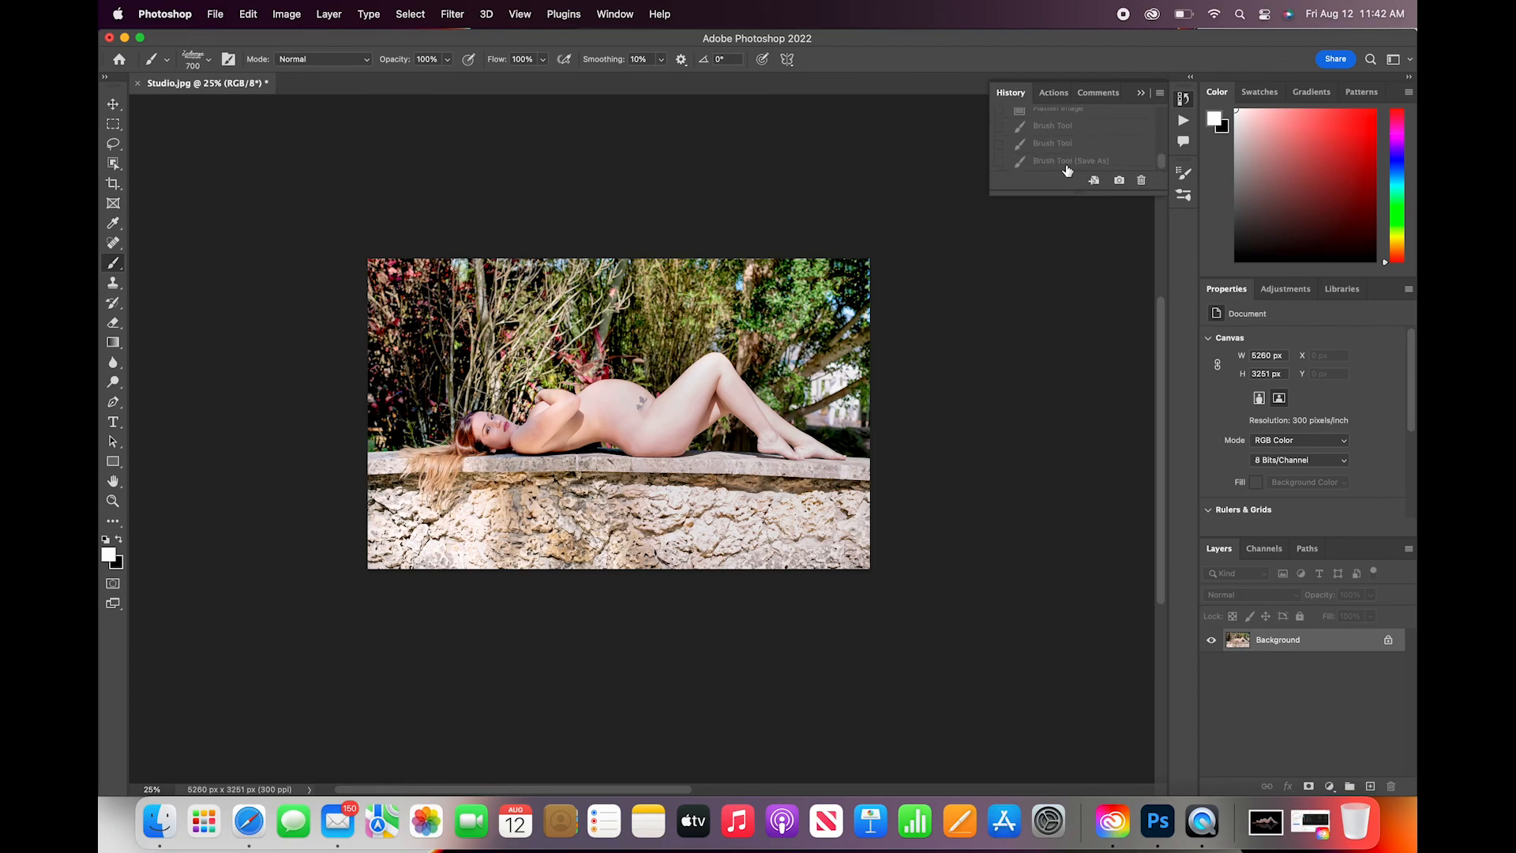
left_click(1065, 164)
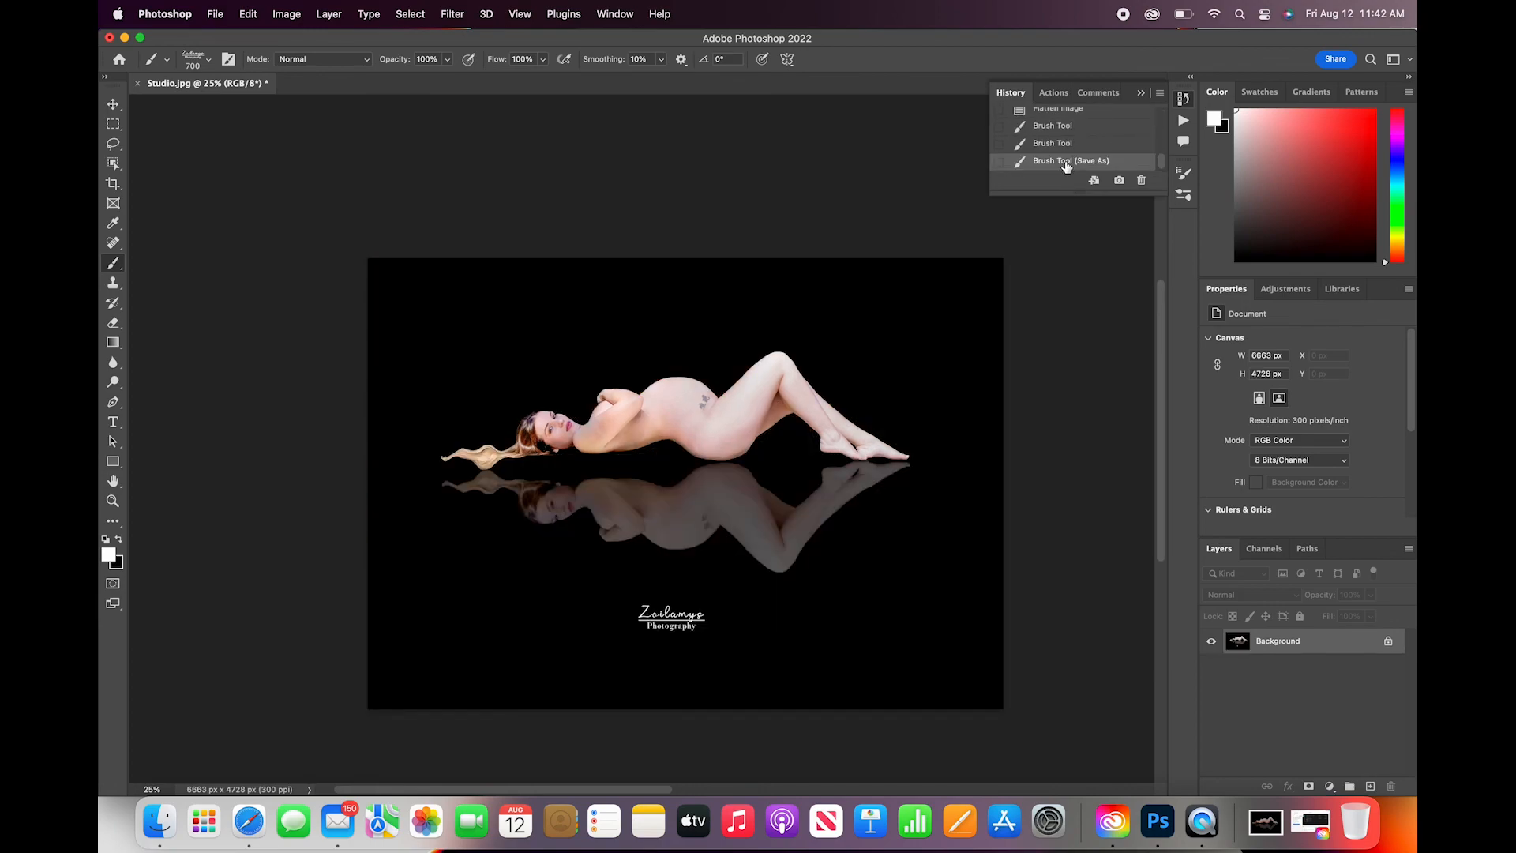
scroll(1078, 119, "up", 3)
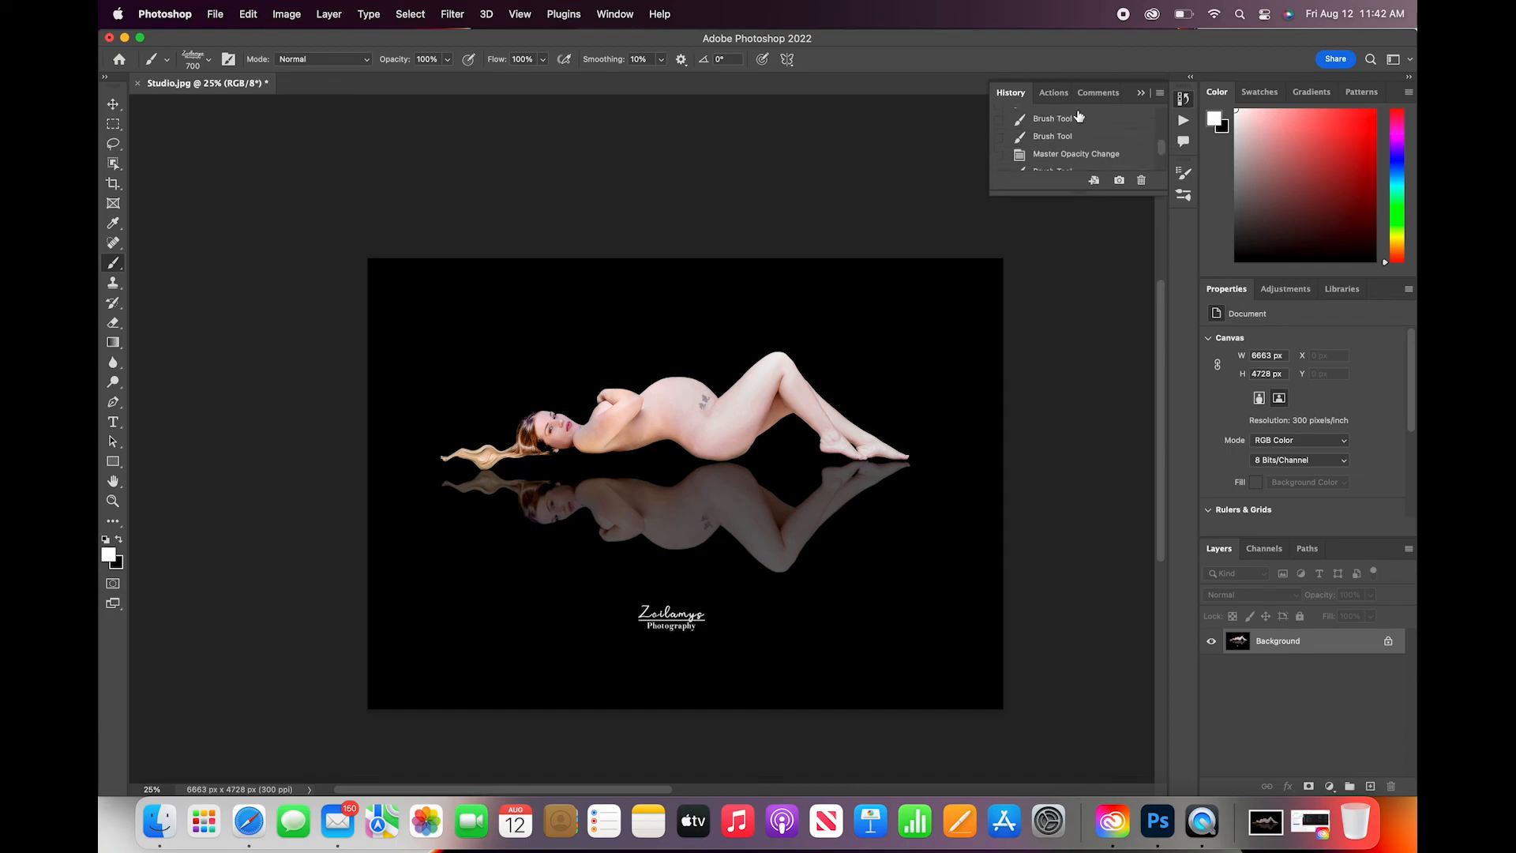
left_click(1078, 117)
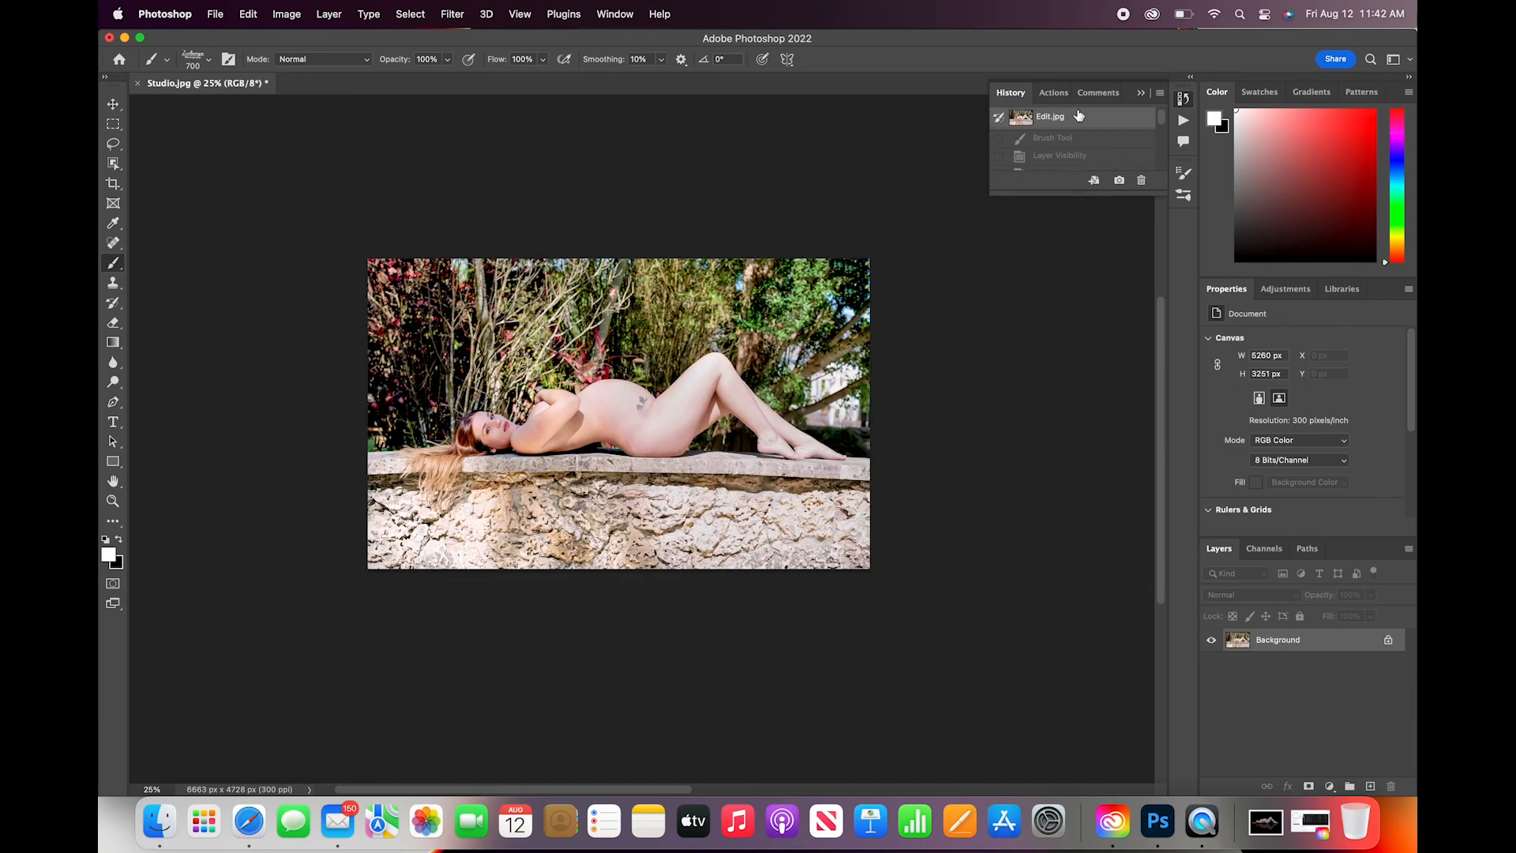
scroll(1083, 162, "down", 3)
left_click(1072, 165)
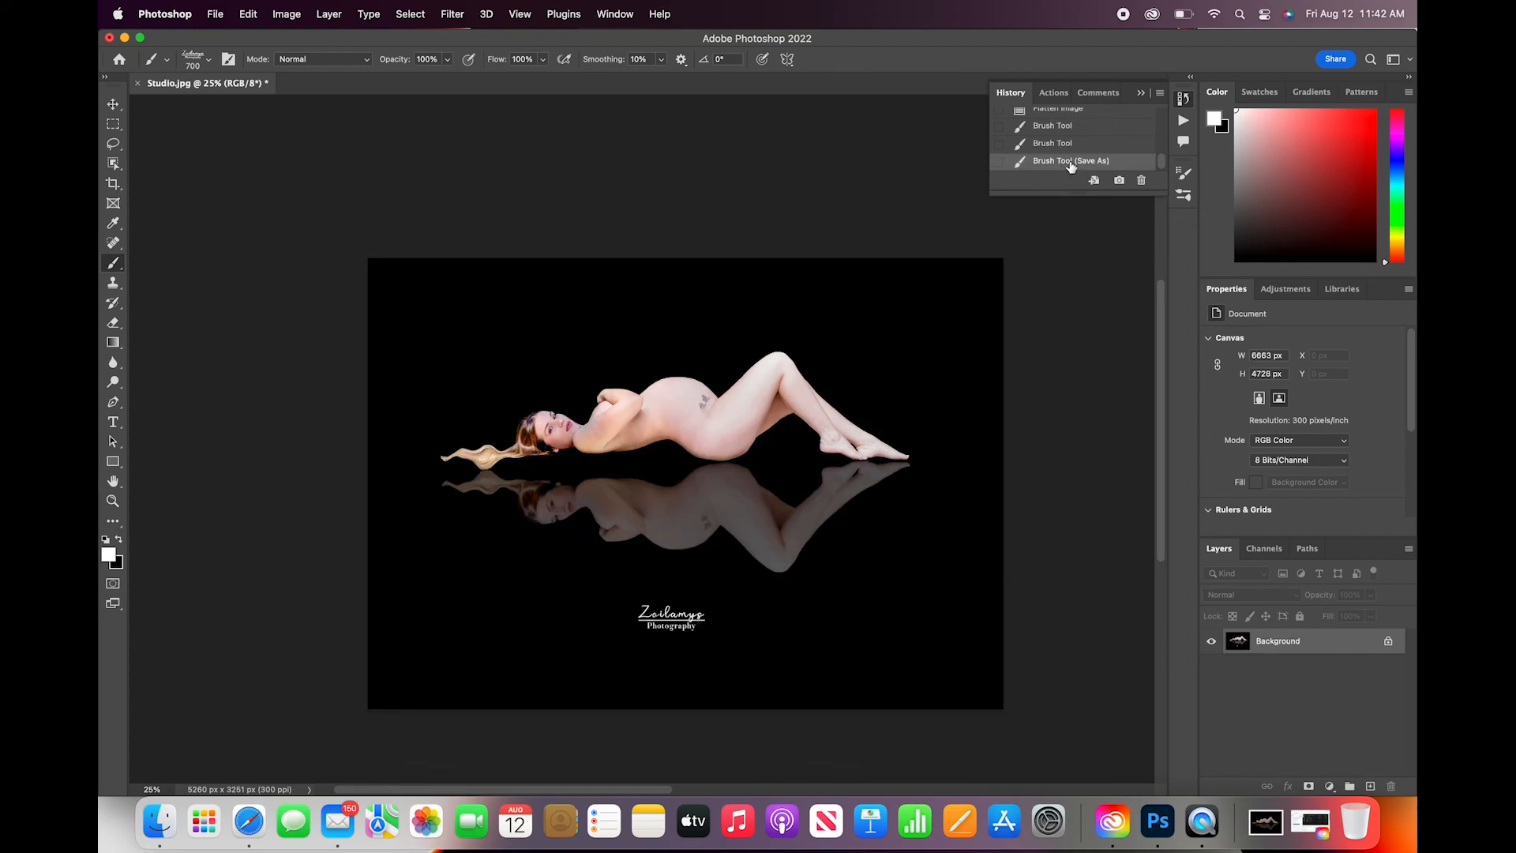